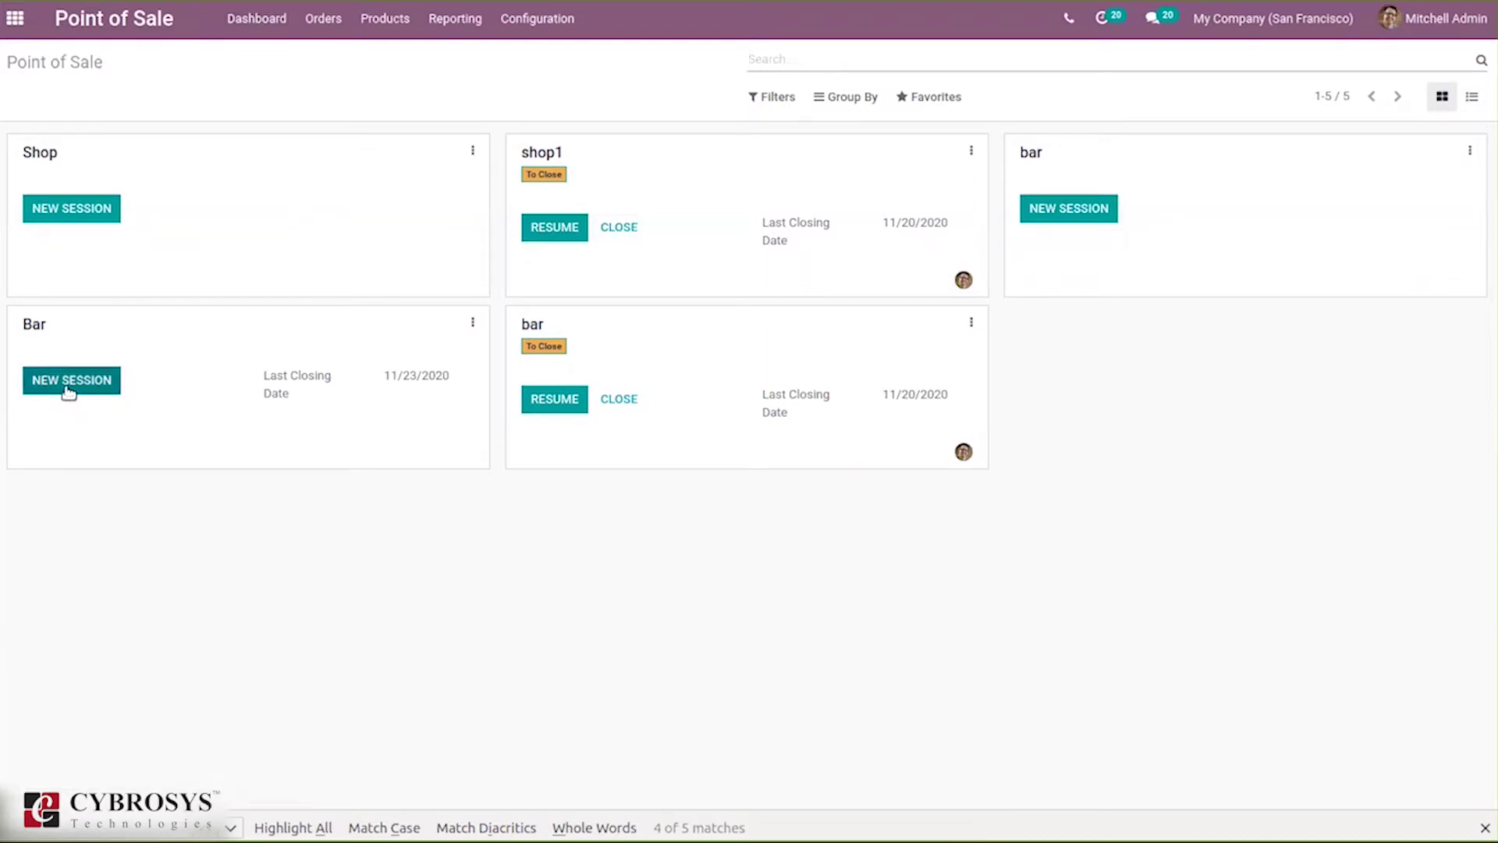
Step: Start a new Bar session, then leave its floor plan and return to the backend
{"action": "left_click", "coordinate": [69, 390]}
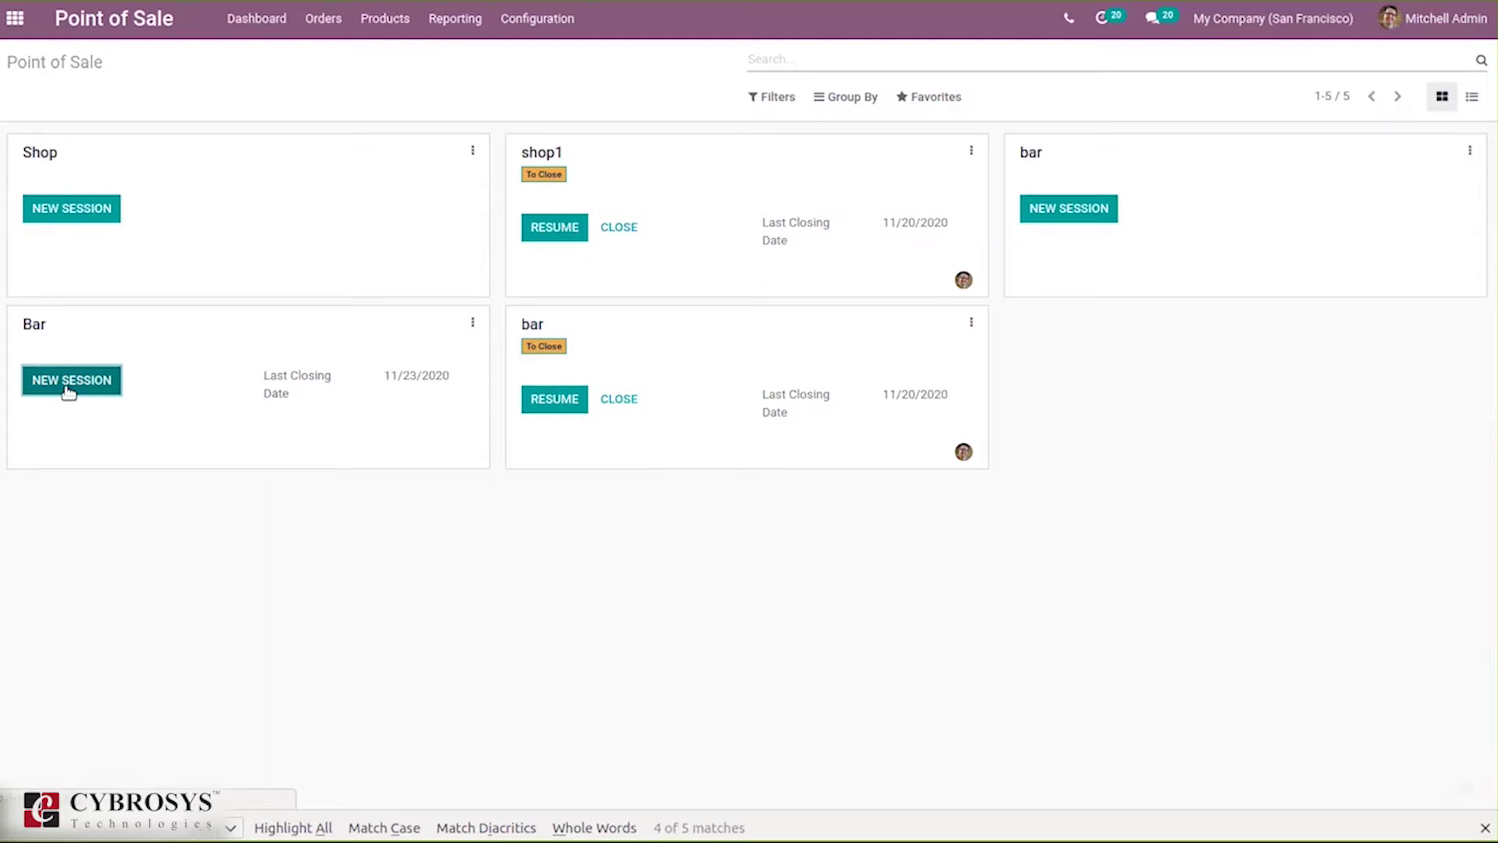
{"action": "left_click", "coordinate": [67, 386]}
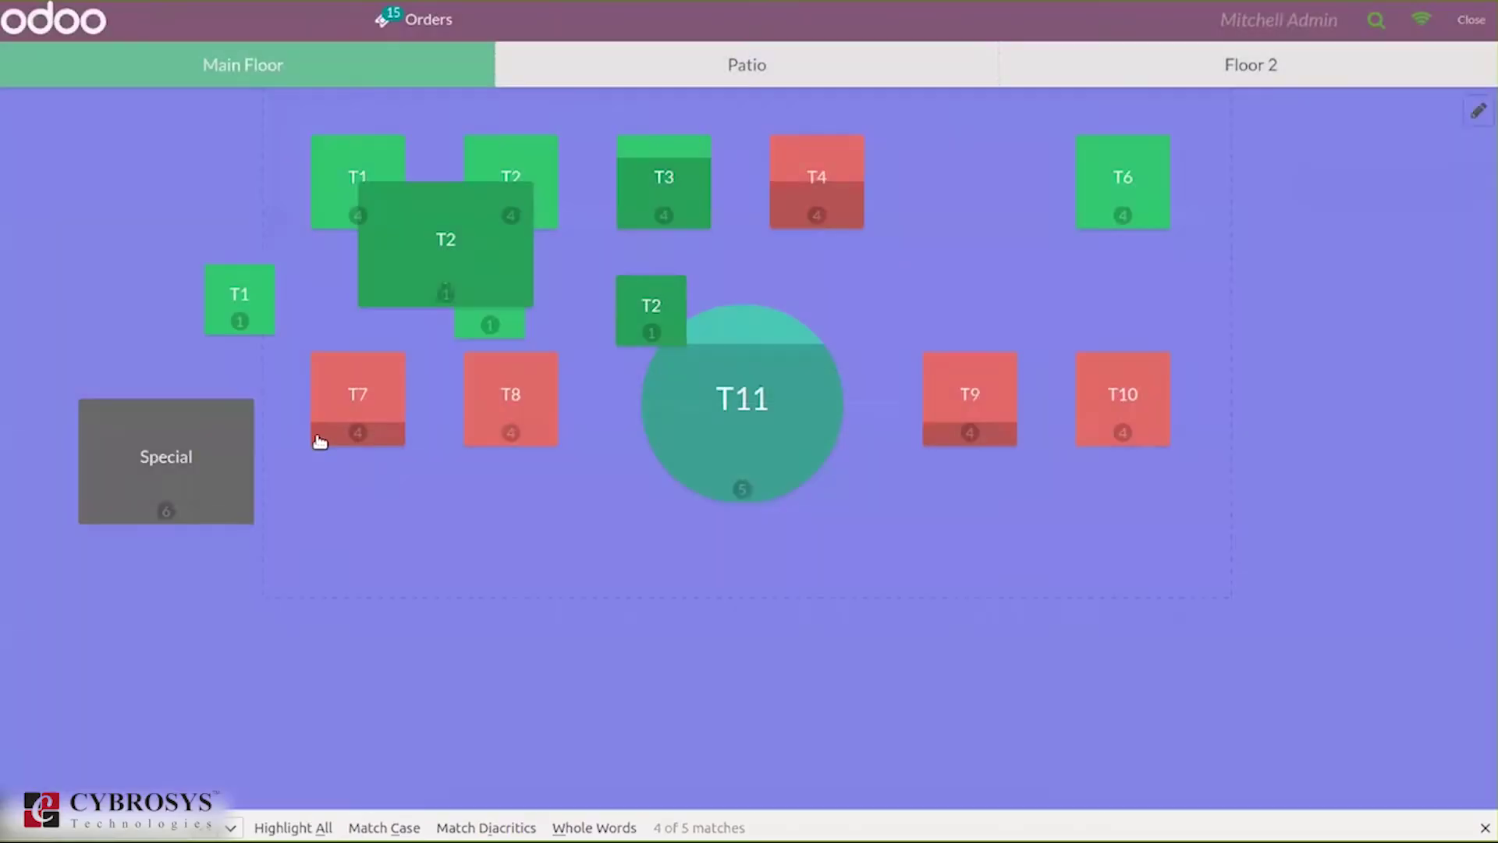
{"action": "left_click", "coordinate": [1463, 24]}
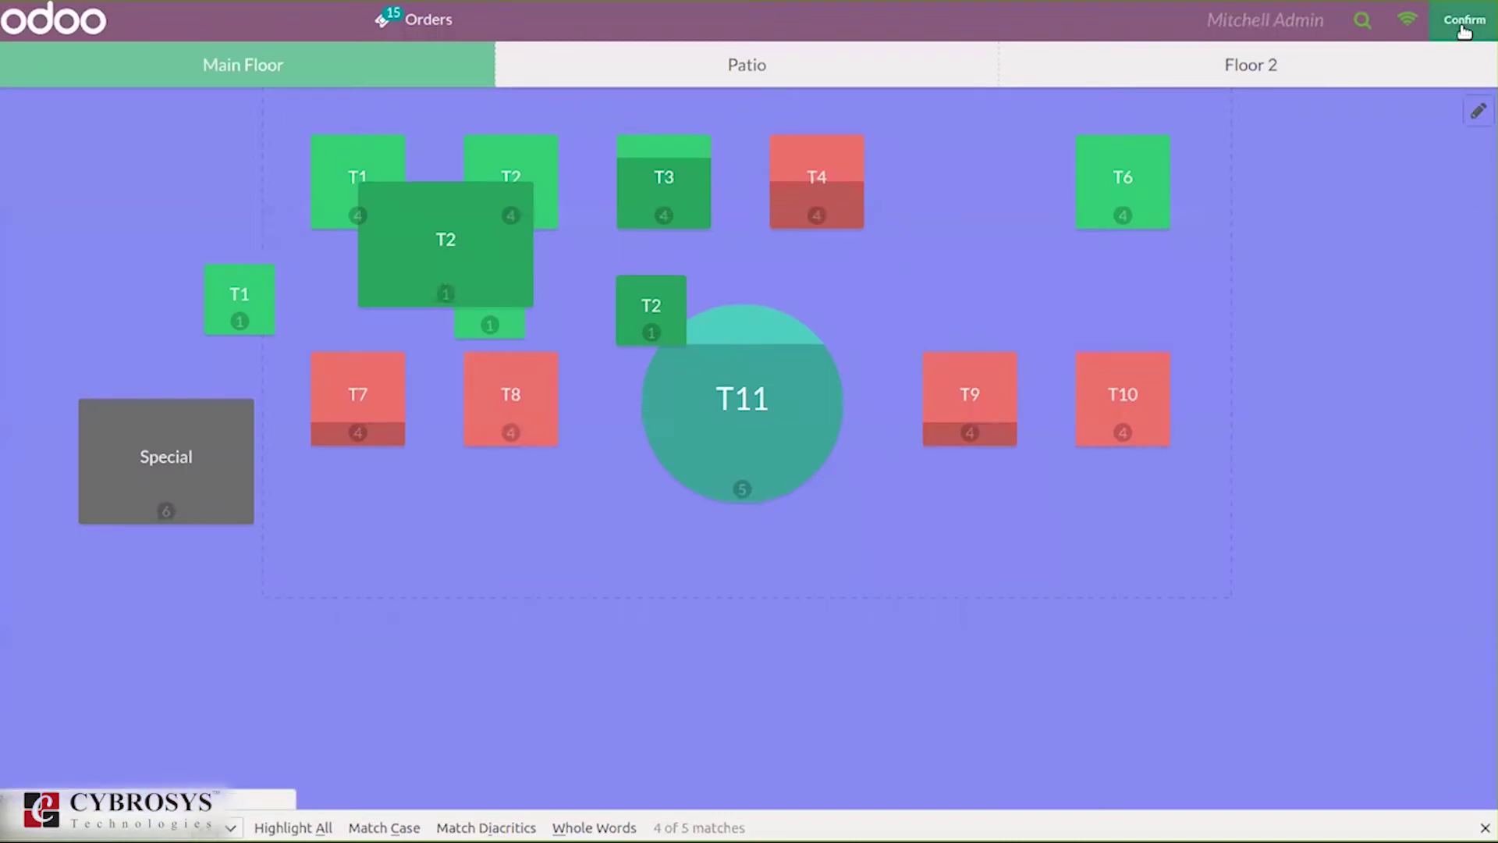
{"action": "left_click", "coordinate": [1464, 28]}
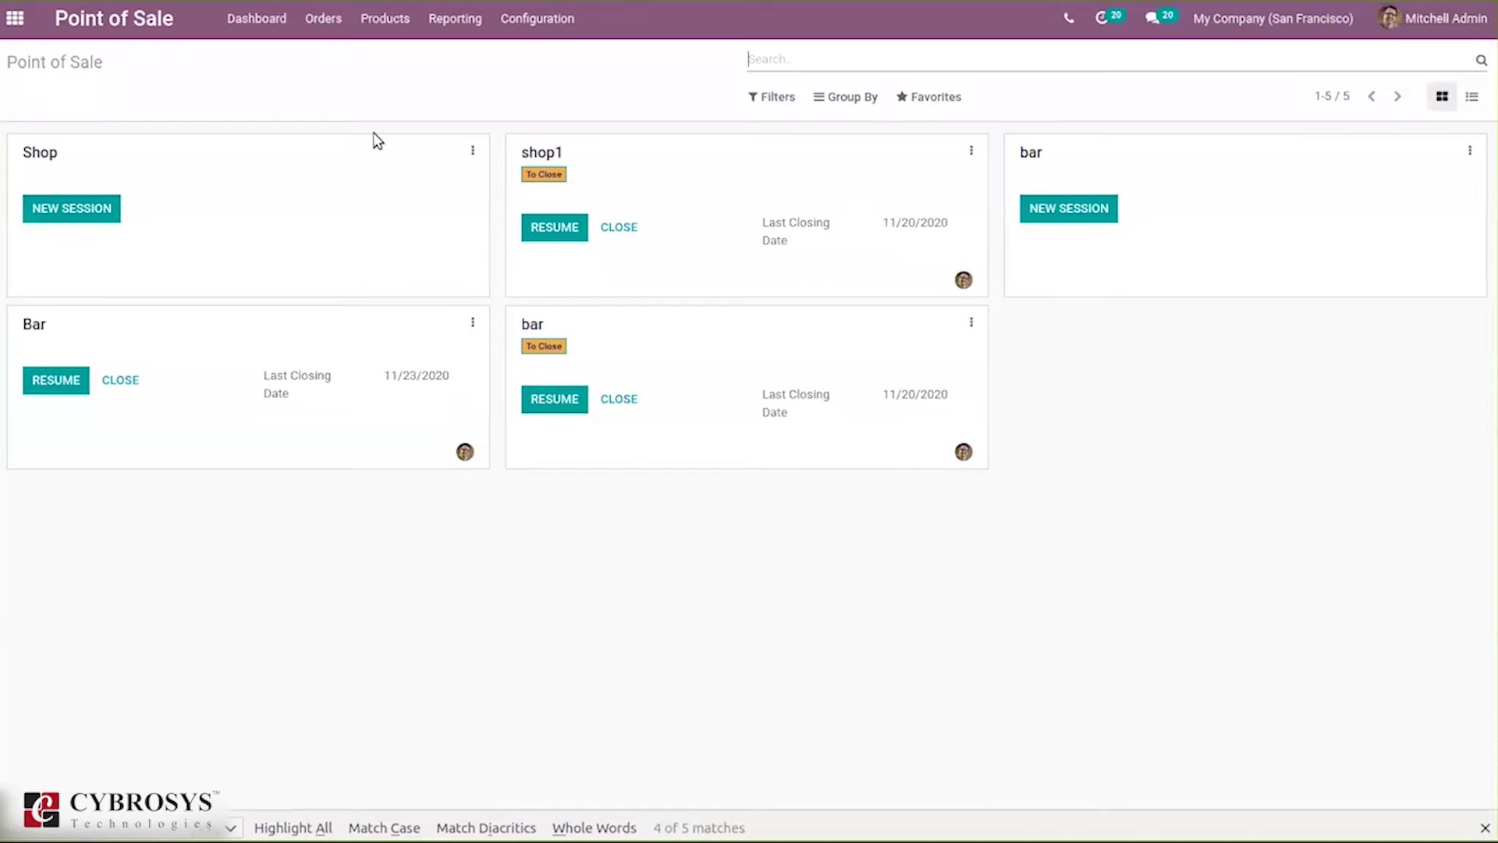
Step: Open Cabinet with Doors from the product catalogue and view its Inventory tab showing No Tracking
{"action": "left_click", "coordinate": [390, 21]}
{"action": "left_click", "coordinate": [403, 62]}
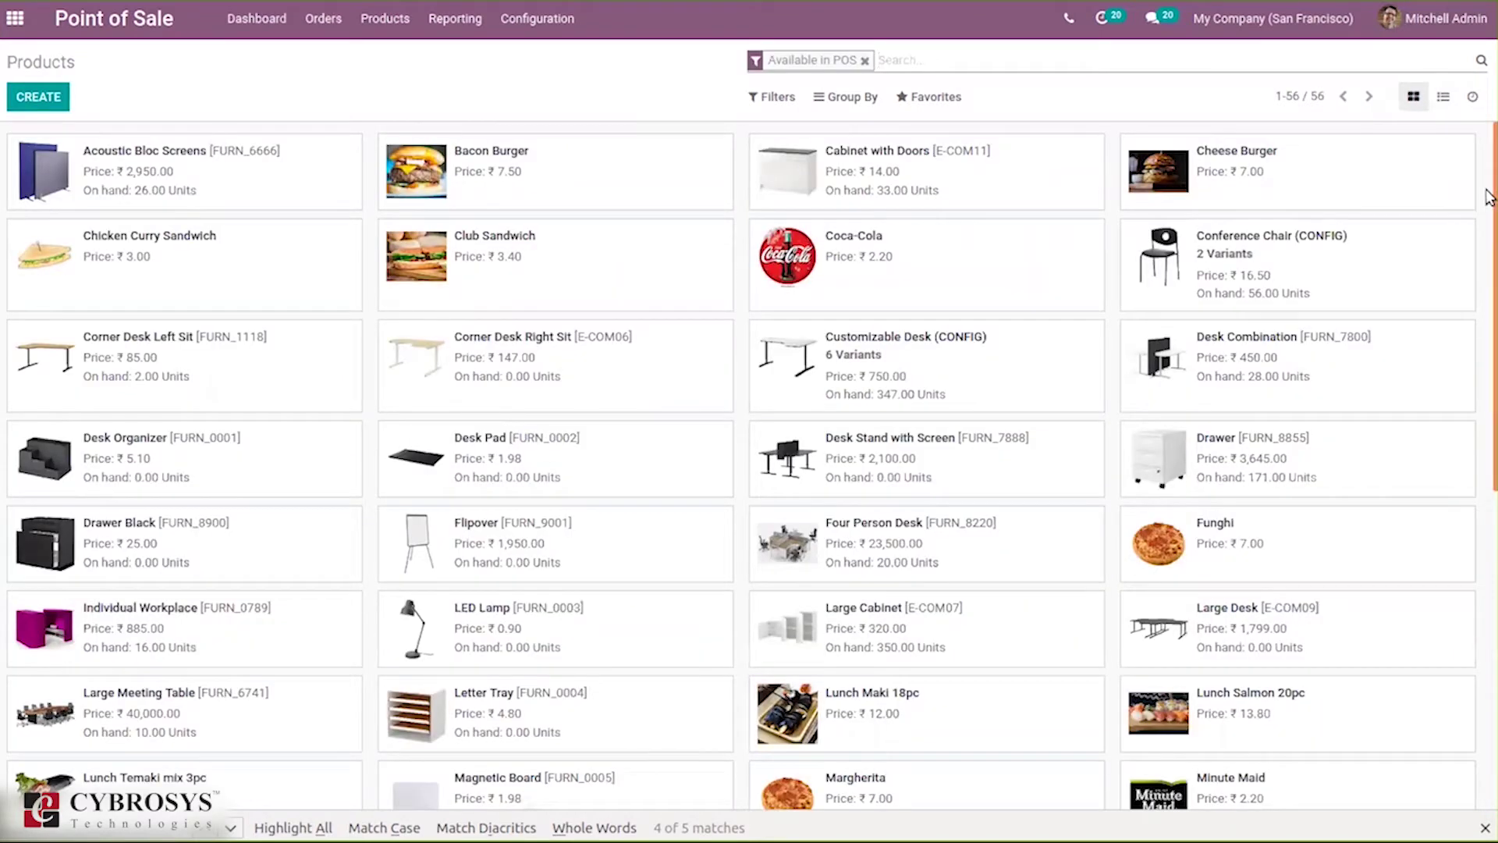
{"action": "scroll", "coordinate": [1487, 202], "scroll_direction": "down", "scroll_amount": 4}
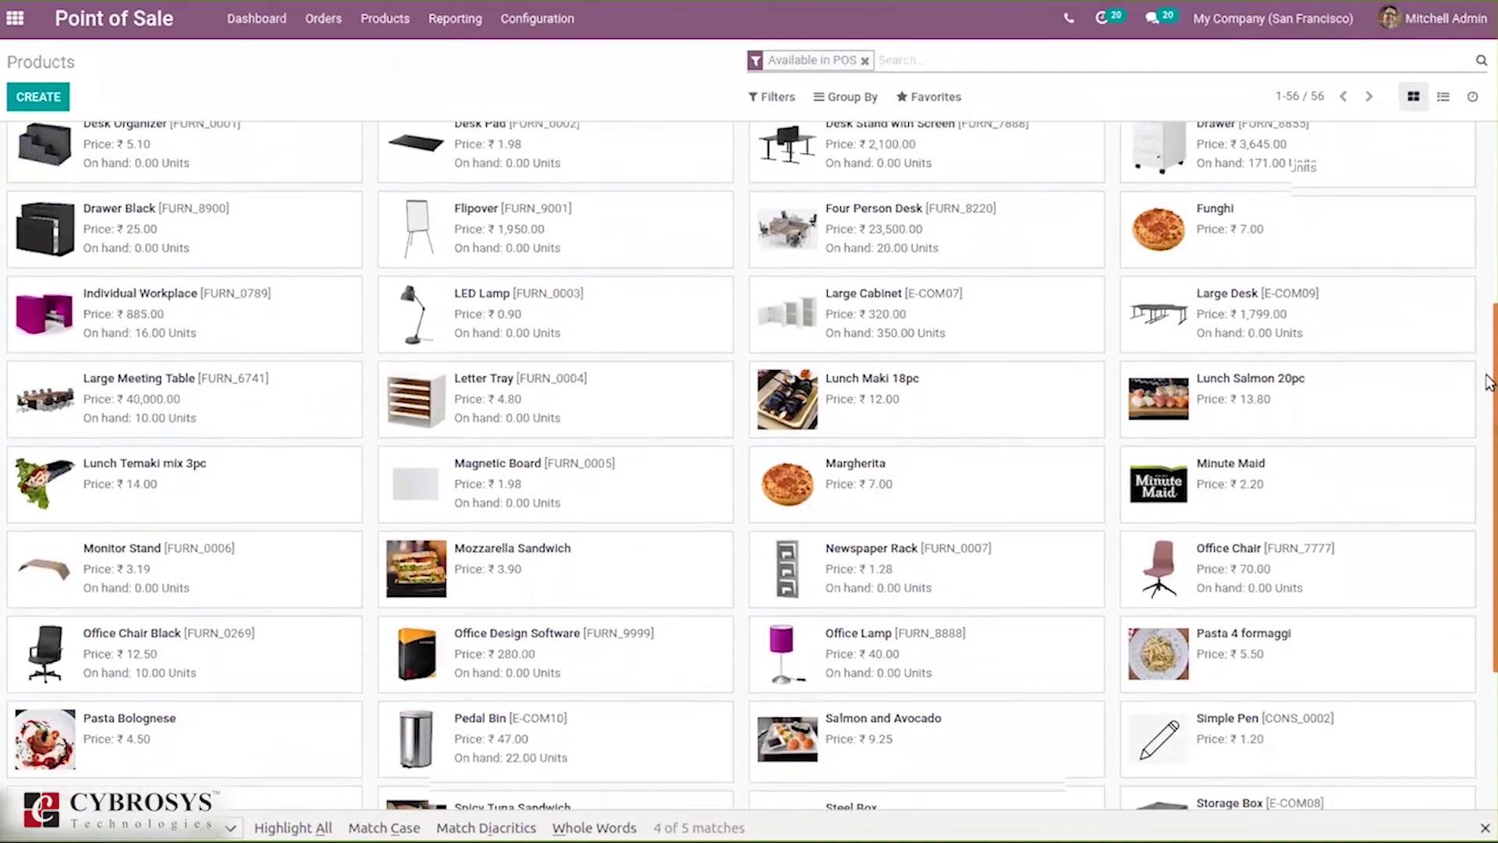
{"action": "scroll", "coordinate": [1479, 215], "scroll_direction": "up", "scroll_amount": 4}
{"action": "scroll", "coordinate": [1479, 217], "scroll_direction": "up", "scroll_amount": 1}
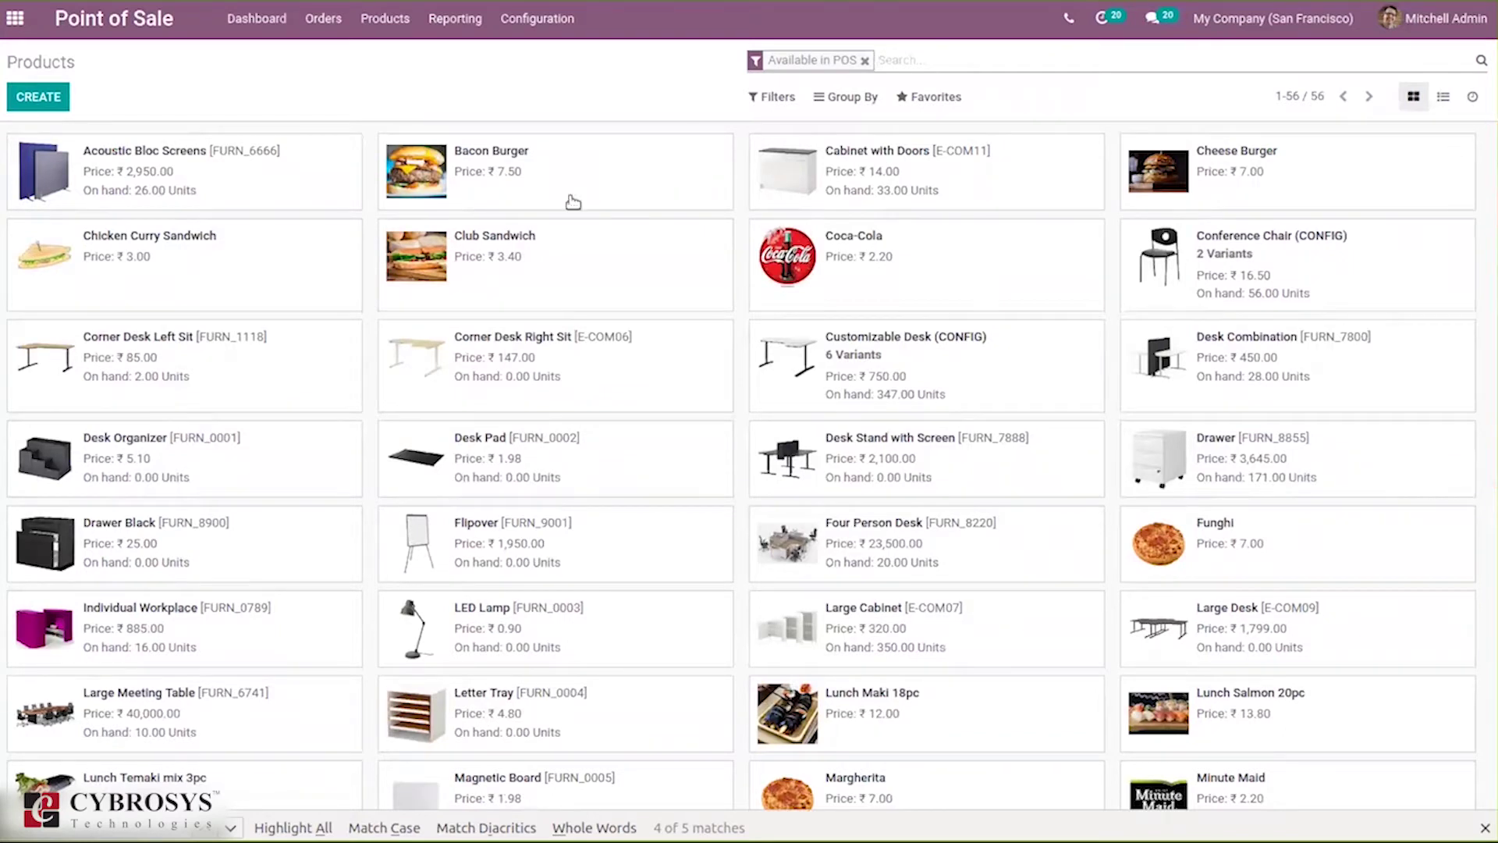
{"action": "left_click", "coordinate": [858, 167]}
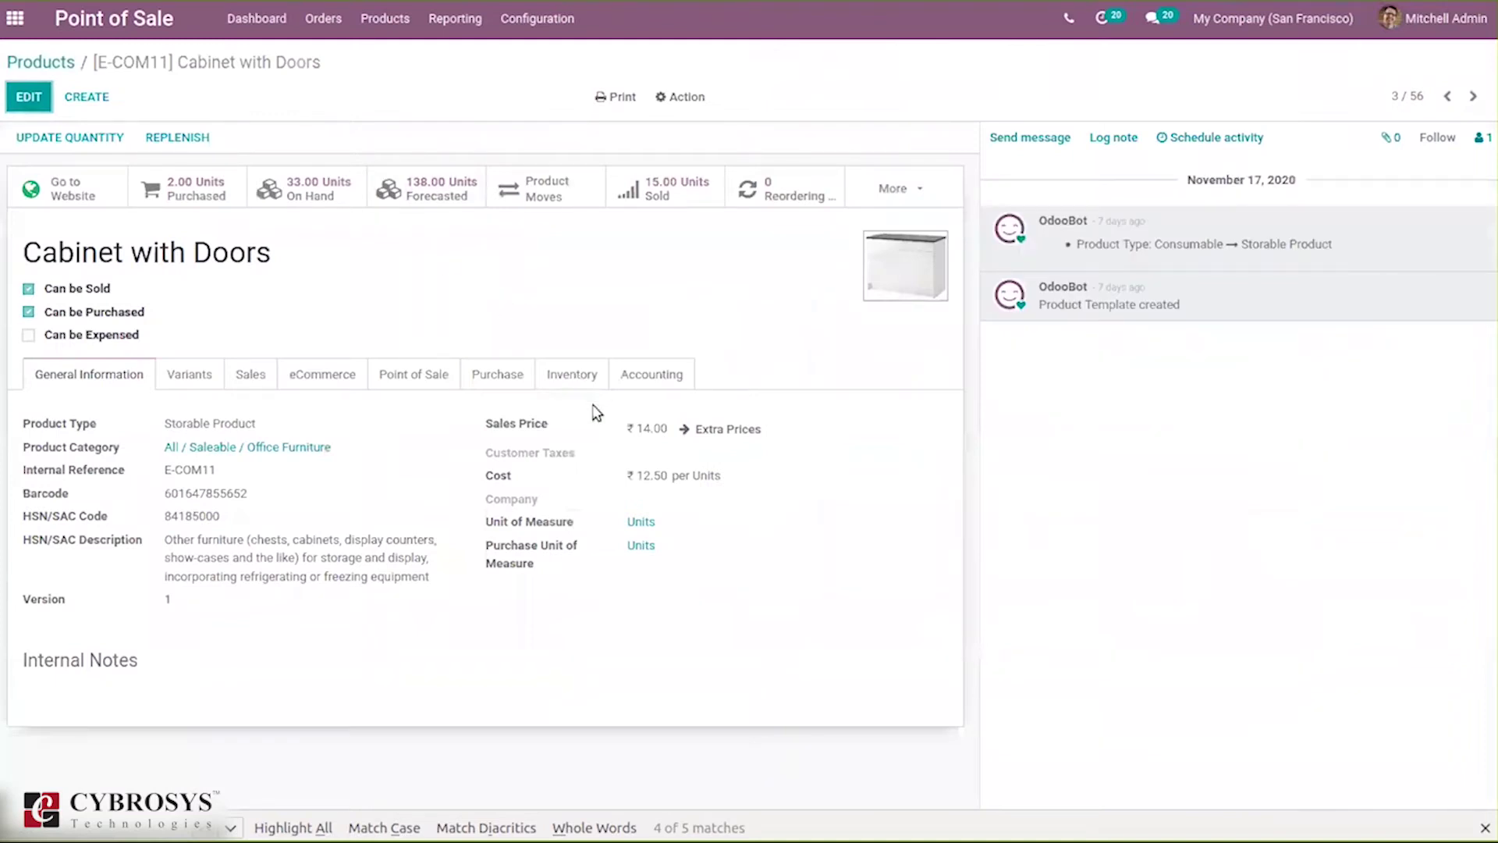
{"action": "left_click", "coordinate": [571, 384]}
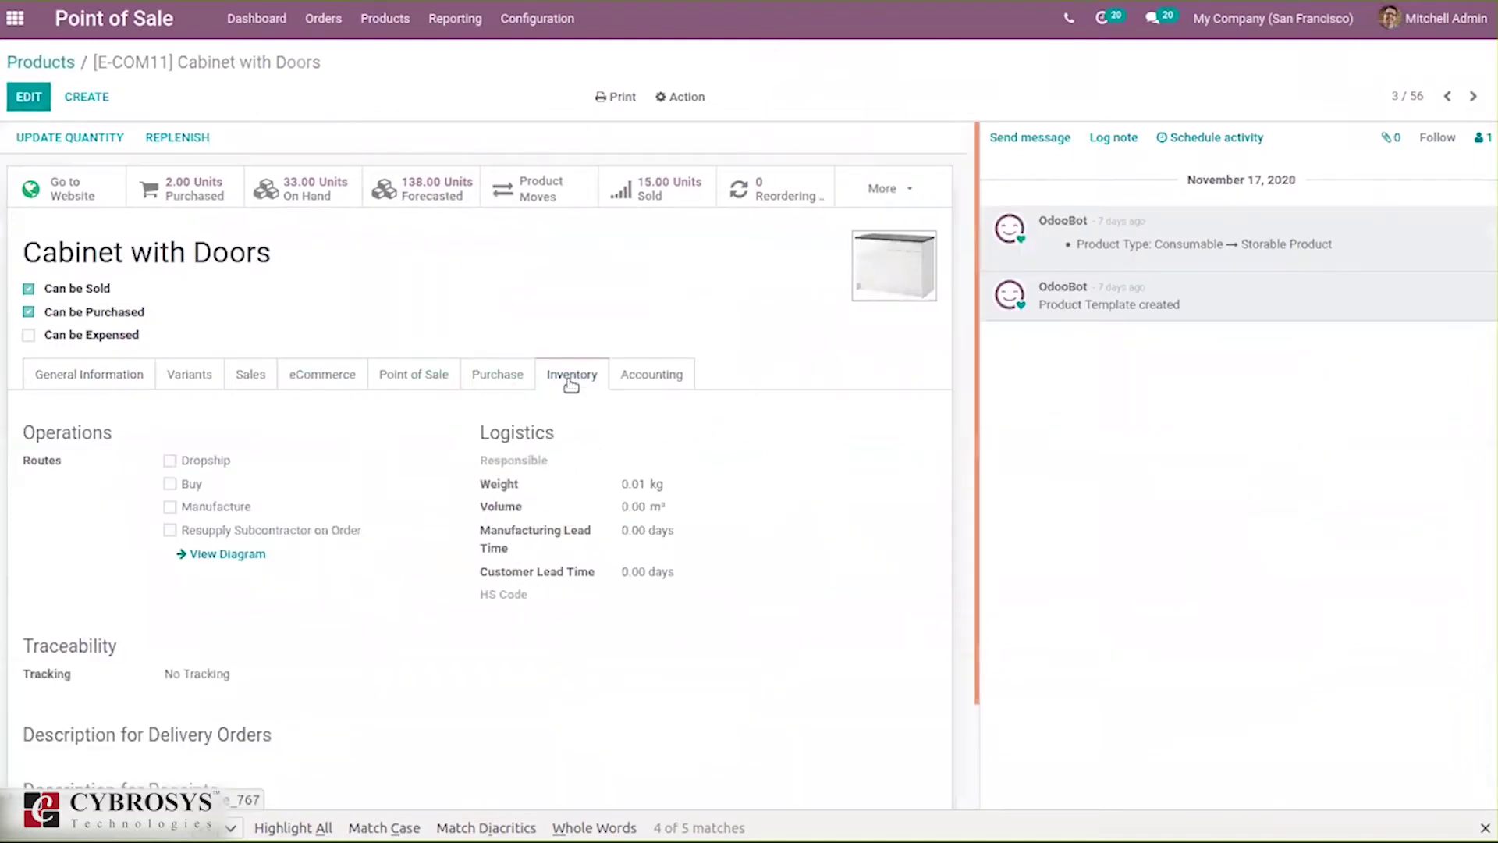
{"action": "scroll", "coordinate": [973, 291], "scroll_direction": "down", "scroll_amount": 2}
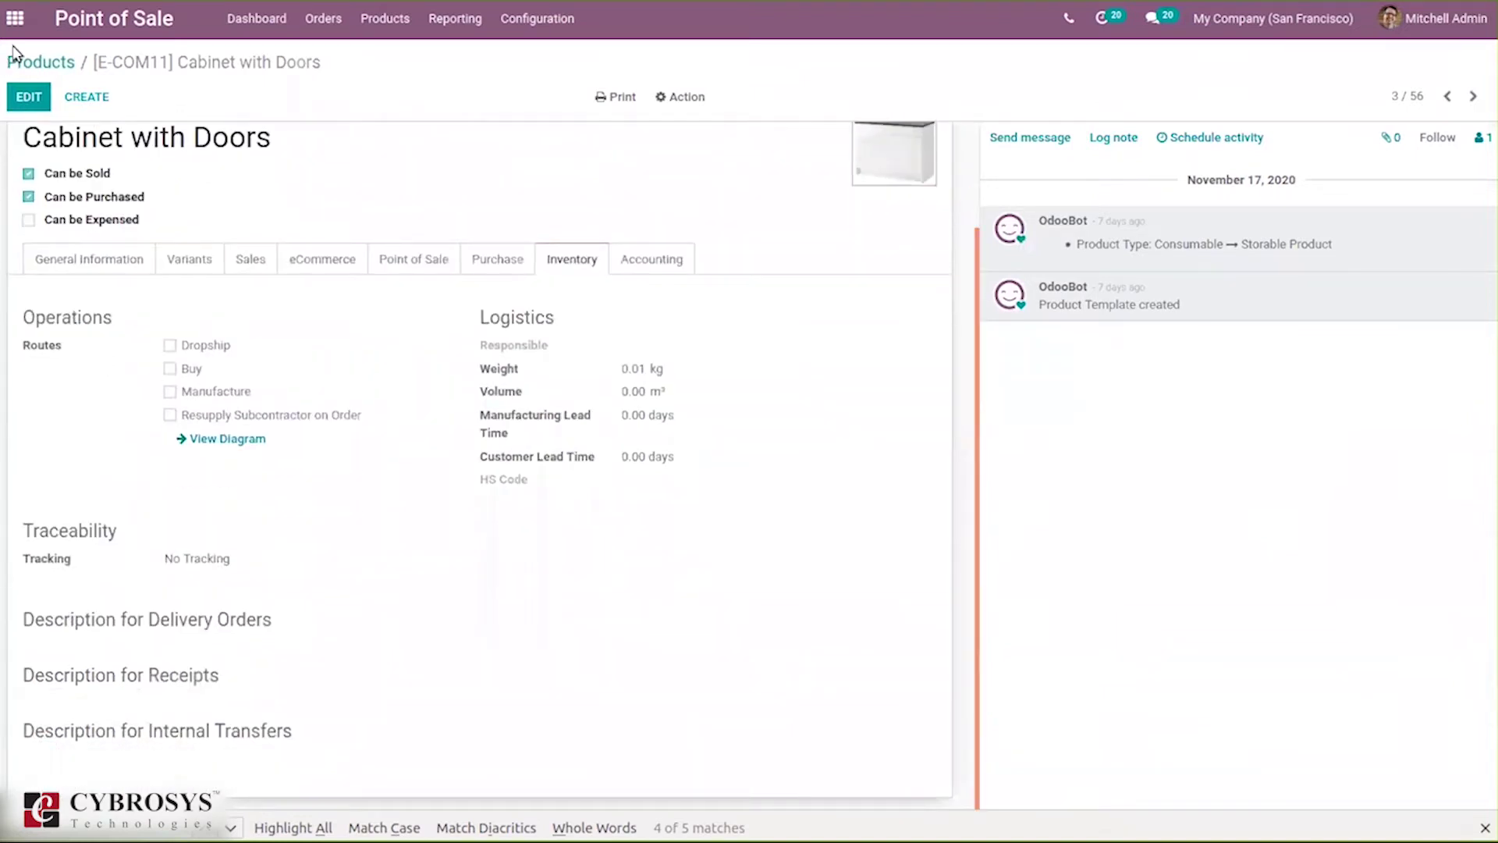
Step: Switch Cabinet with Doors to tracking By Lots, save, and view its 33.00 units on hand
{"action": "left_click", "coordinate": [28, 96]}
{"action": "left_click", "coordinate": [571, 396]}
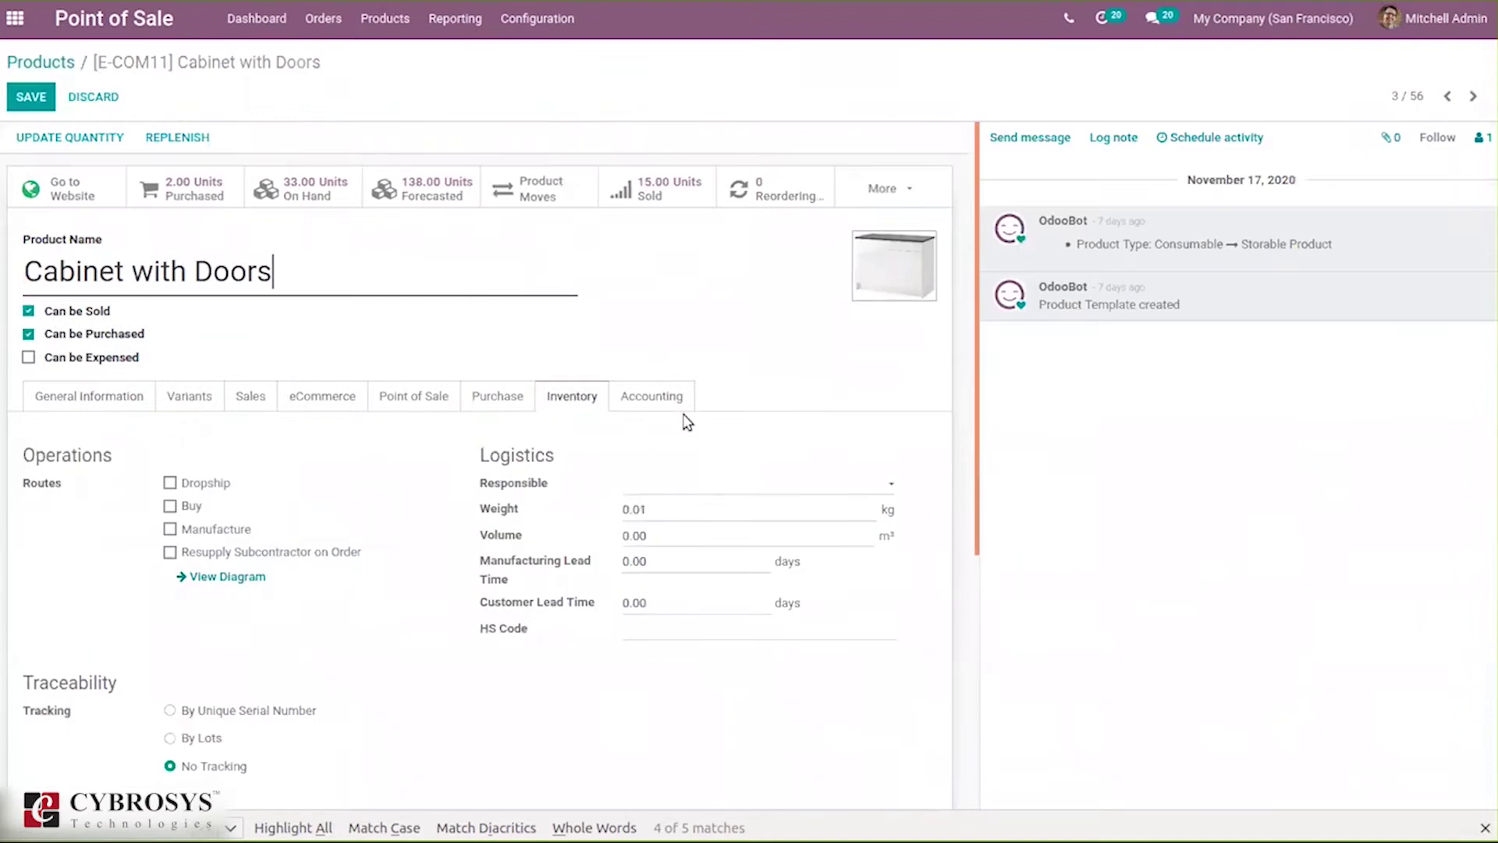
{"action": "scroll", "coordinate": [989, 328], "scroll_direction": "down", "scroll_amount": 4}
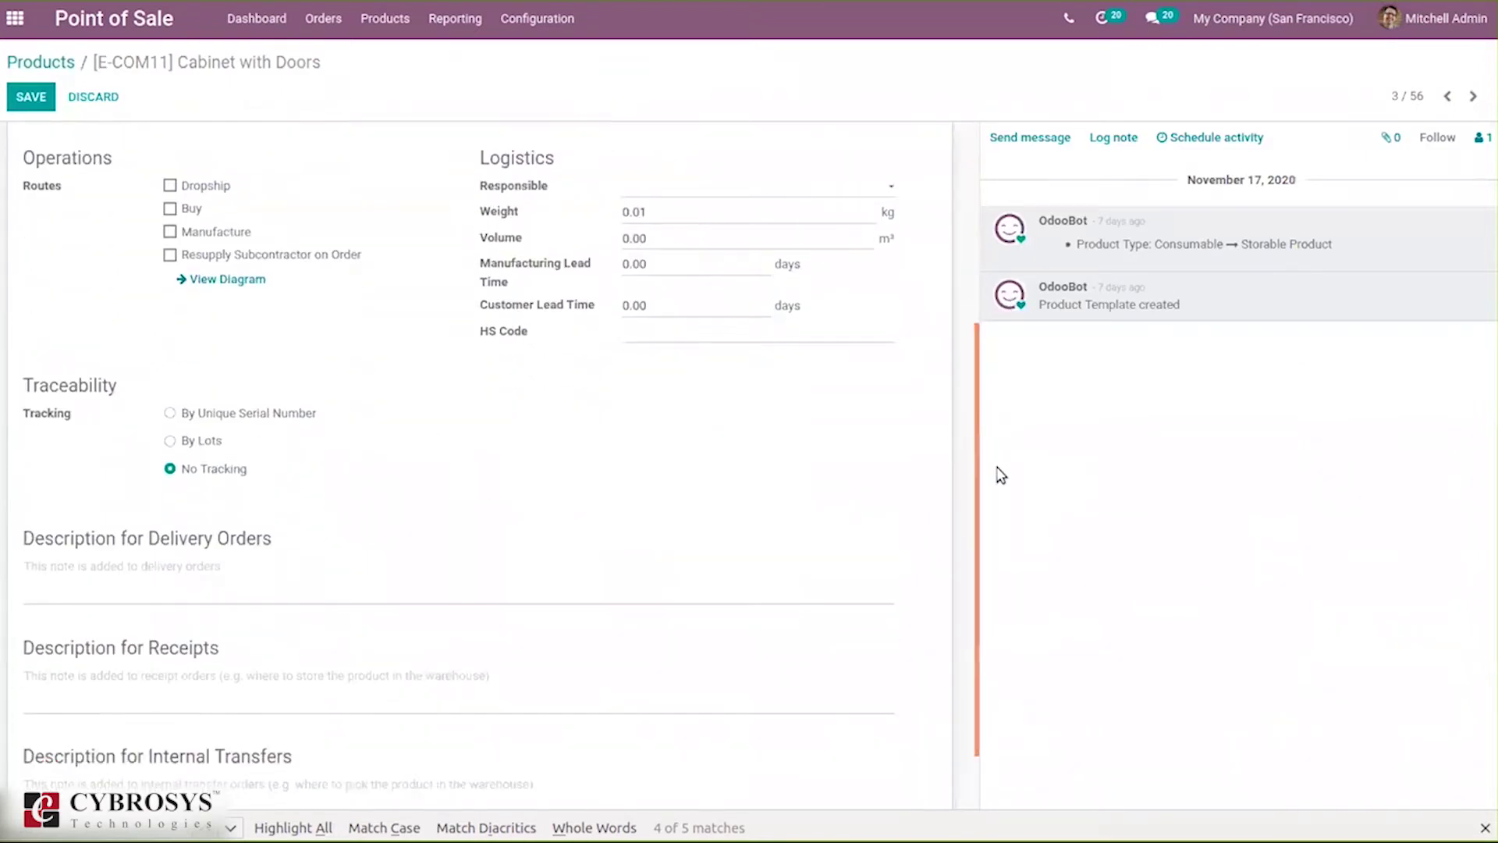
{"action": "left_click", "coordinate": [170, 441]}
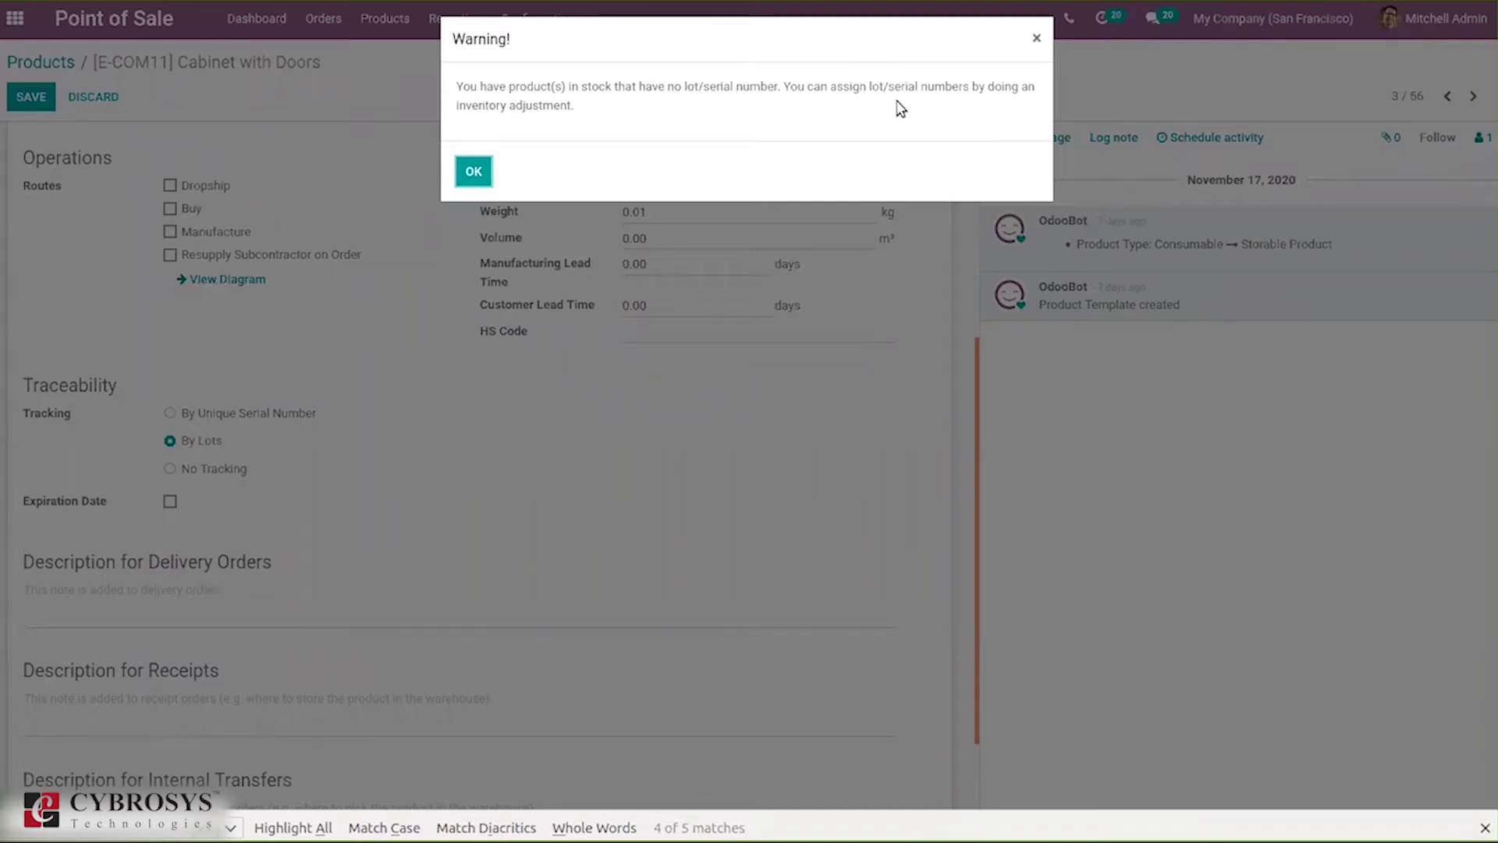
{"action": "left_click", "coordinate": [470, 172]}
{"action": "left_click", "coordinate": [33, 98]}
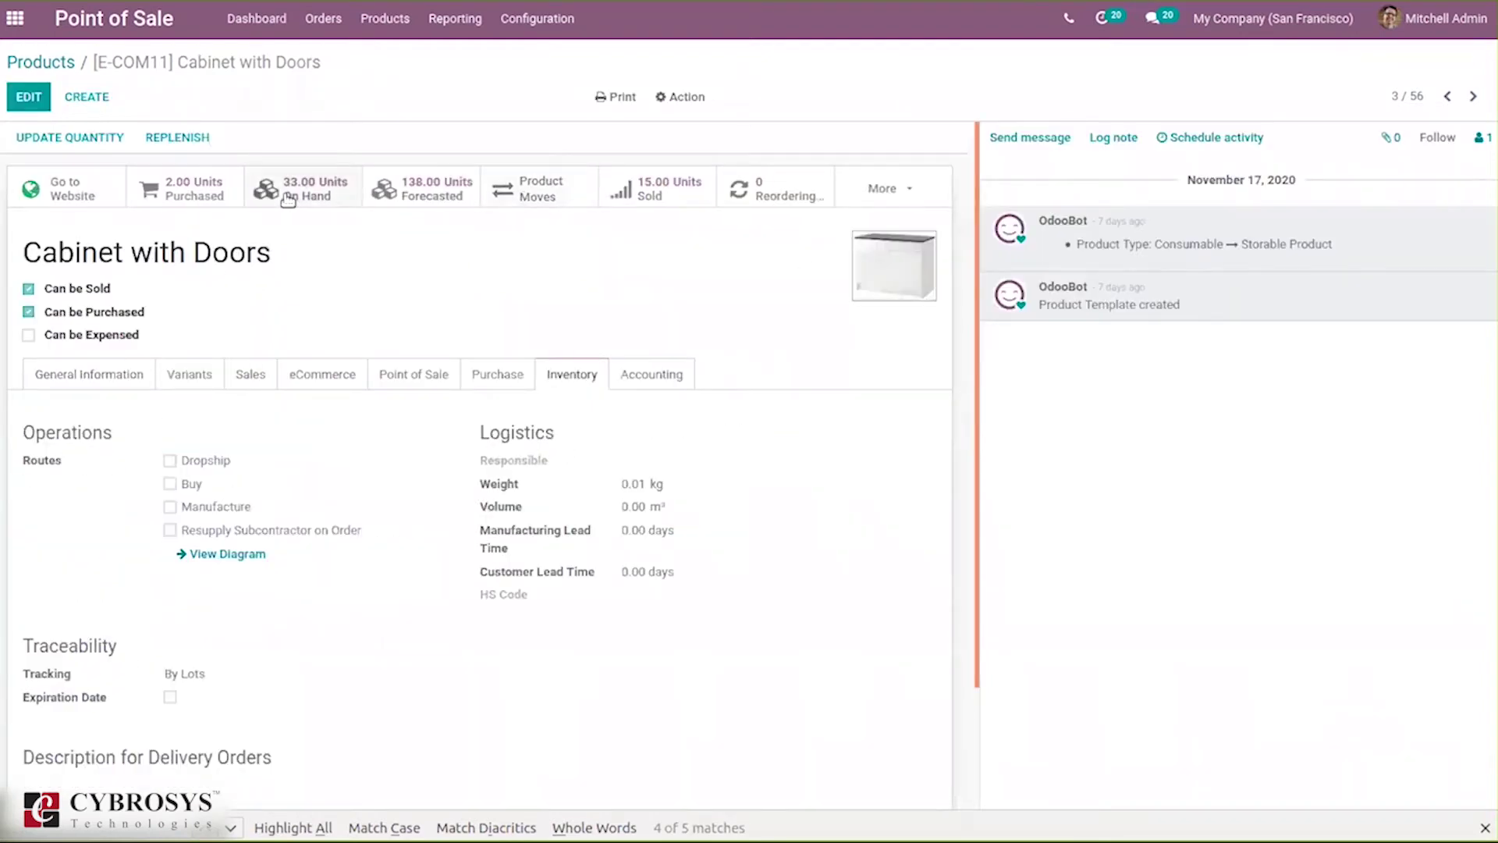
{"action": "left_click", "coordinate": [288, 193]}
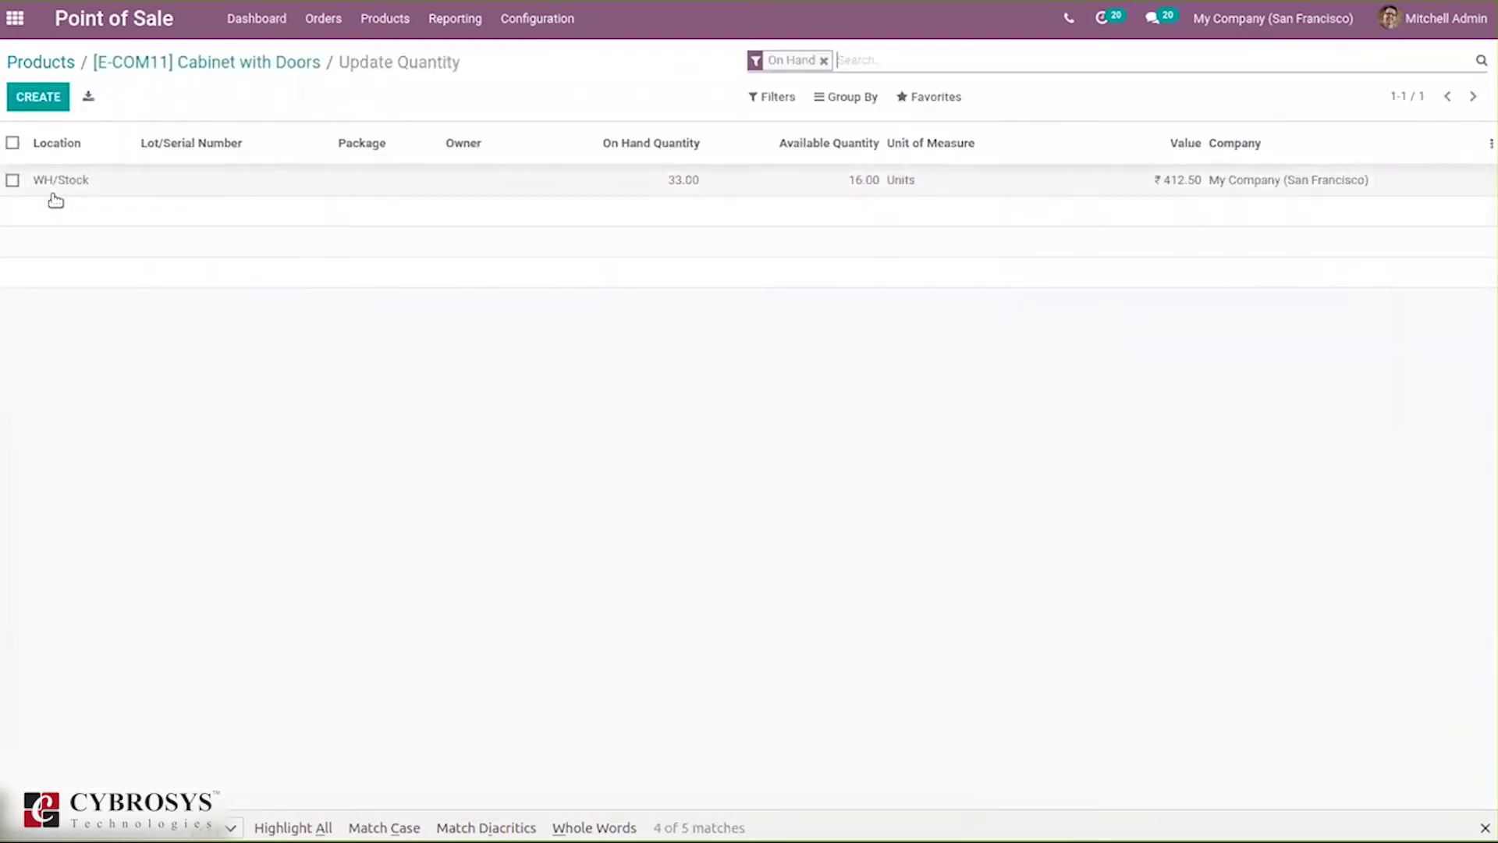
Step: Start a new stock line, discard it unsaved, and return to the POS dashboard
{"action": "left_click", "coordinate": [53, 99]}
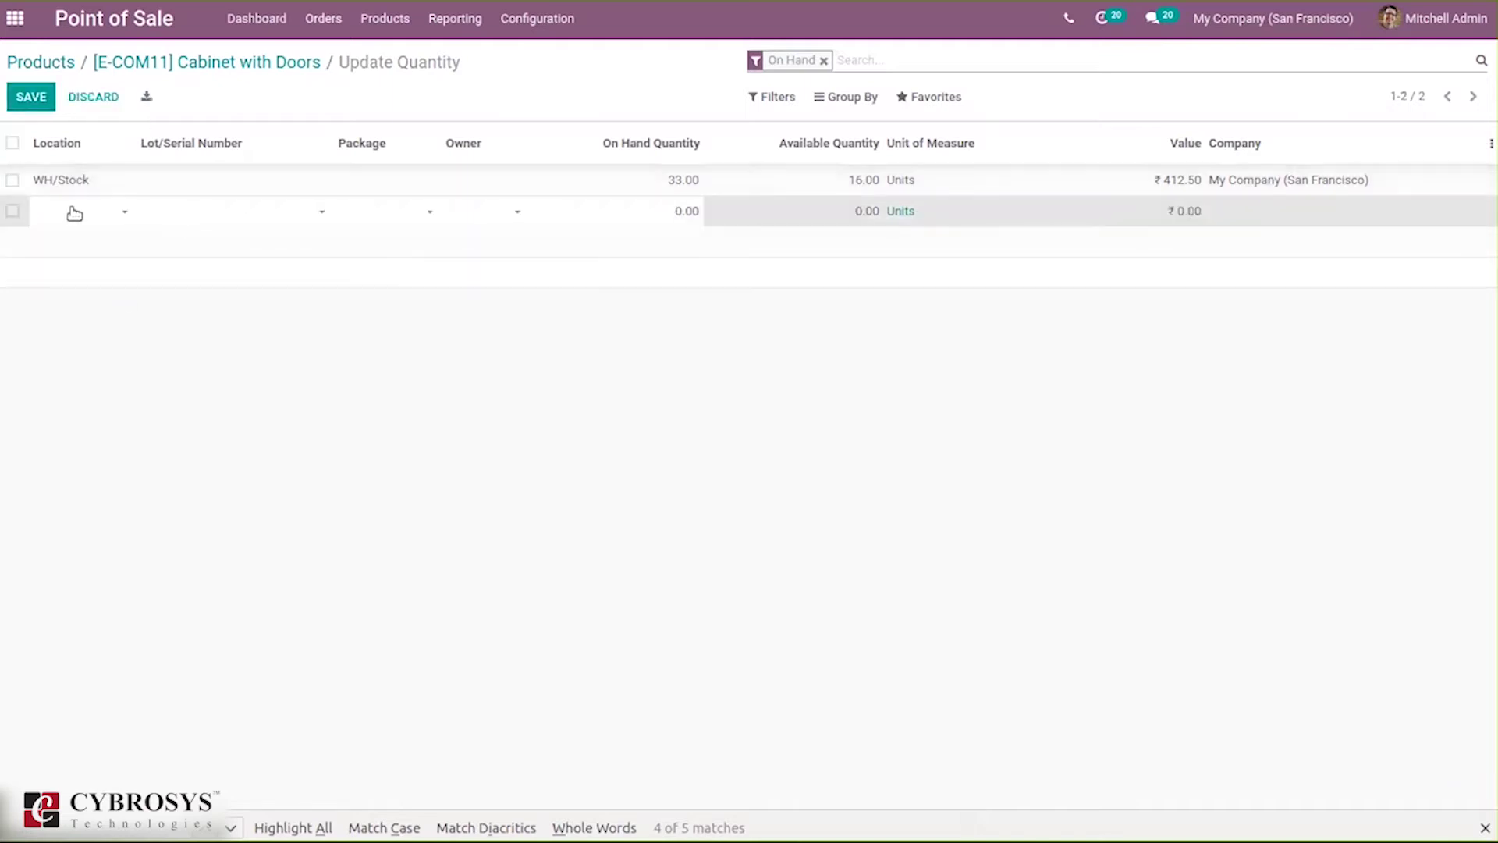
{"action": "left_click", "coordinate": [190, 216]}
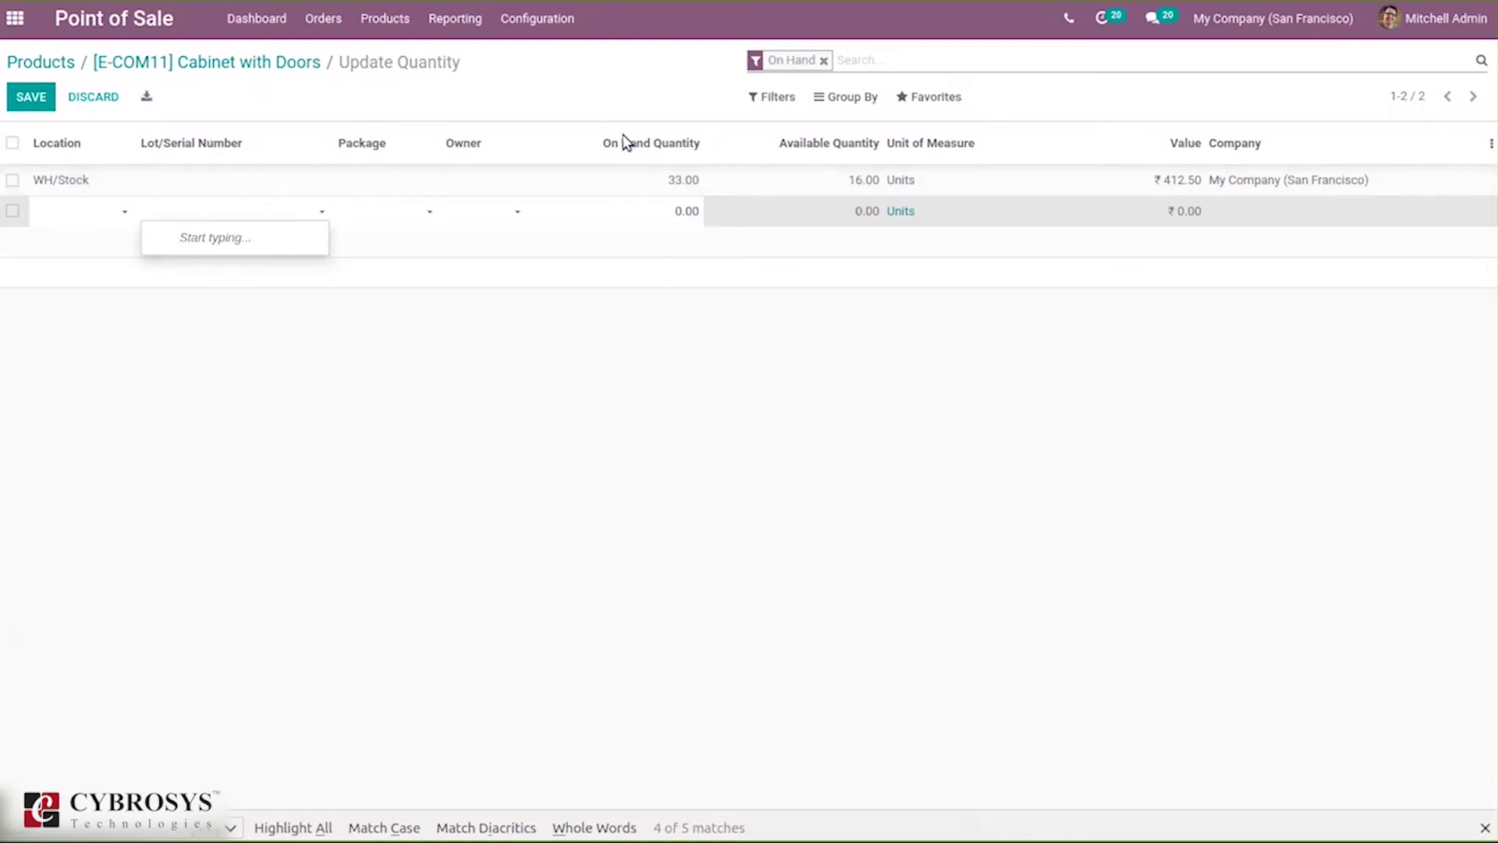
{"action": "left_click", "coordinate": [190, 59]}
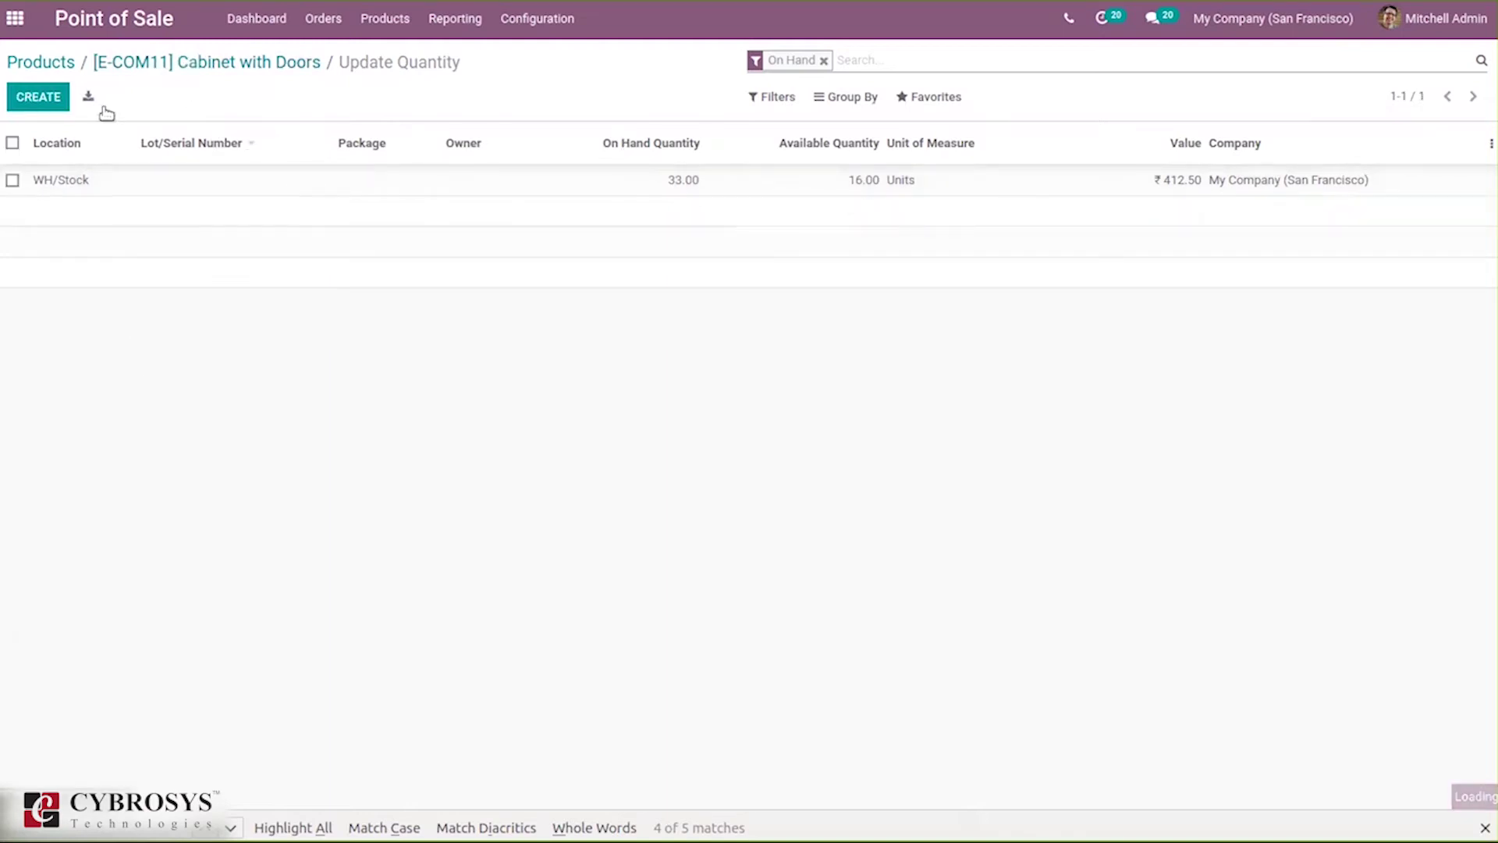
{"action": "left_click", "coordinate": [191, 60]}
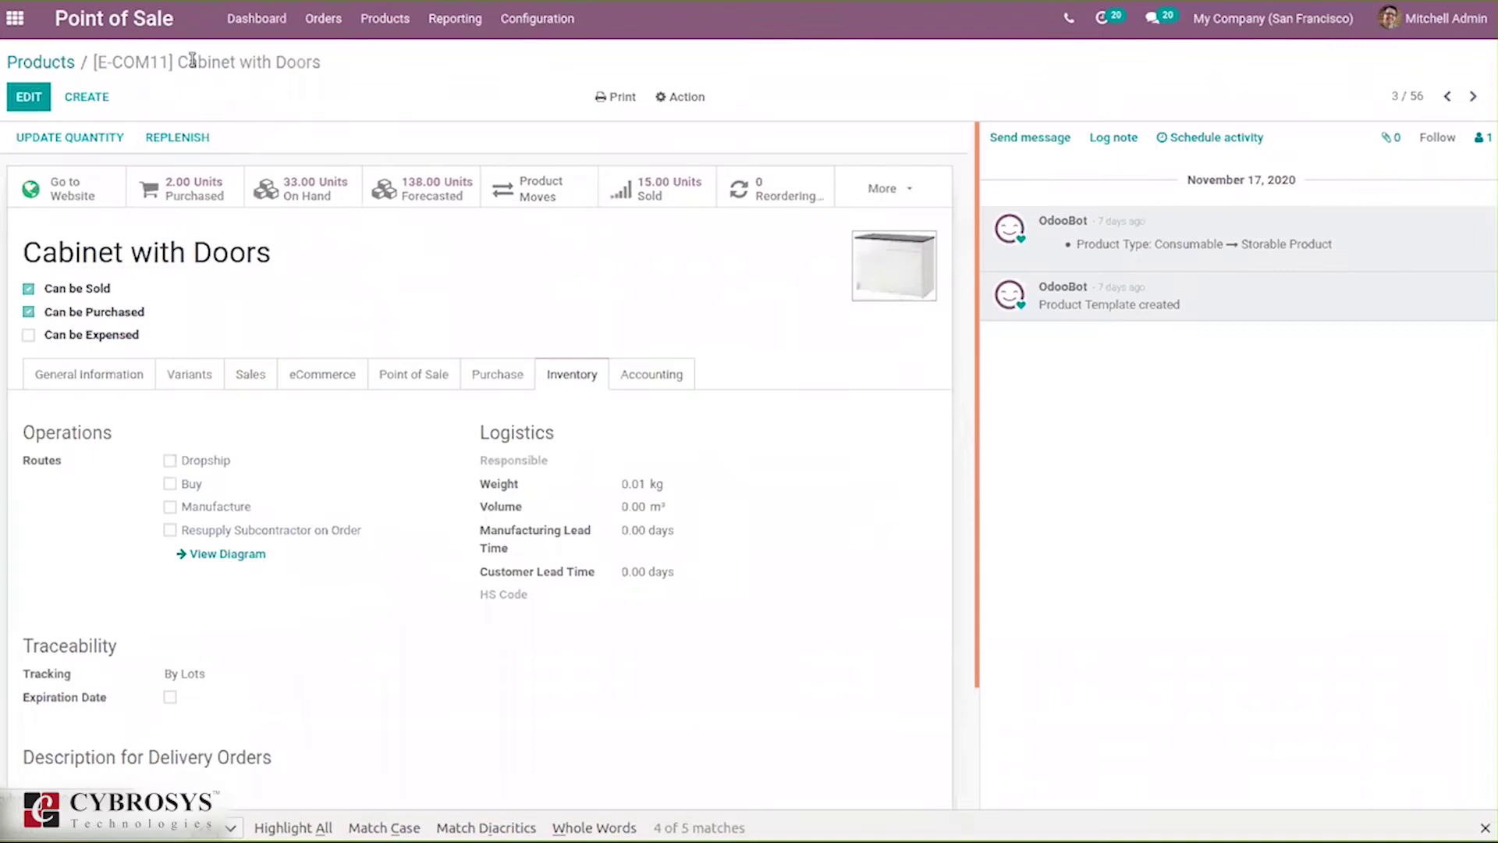
{"action": "left_click", "coordinate": [271, 20]}
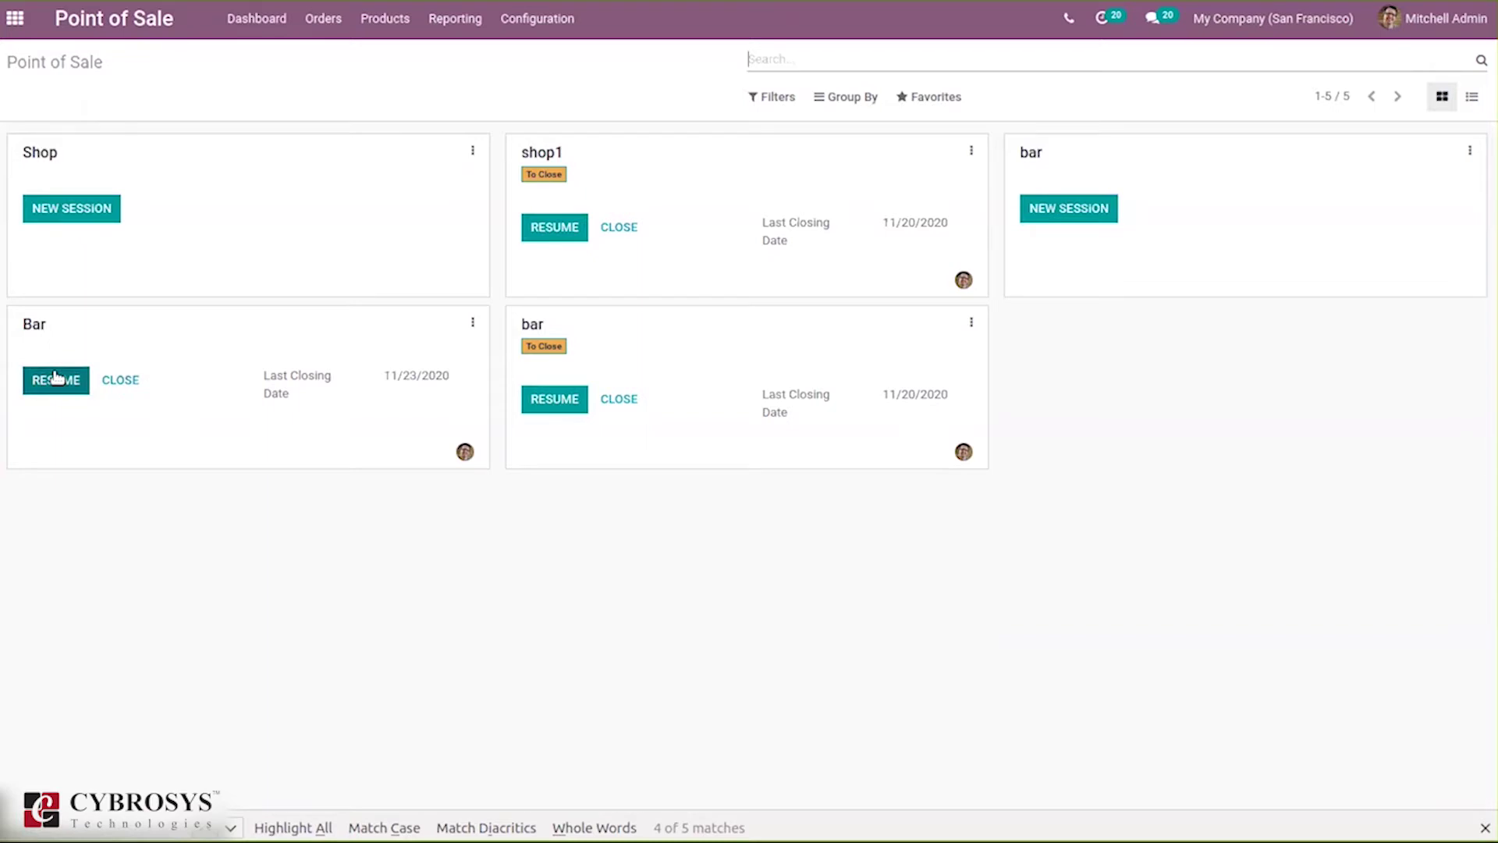
Step: Create and save point of sale 'Shop new' with bar/restaurant off and order management enabled
{"action": "left_click", "coordinate": [576, 28]}
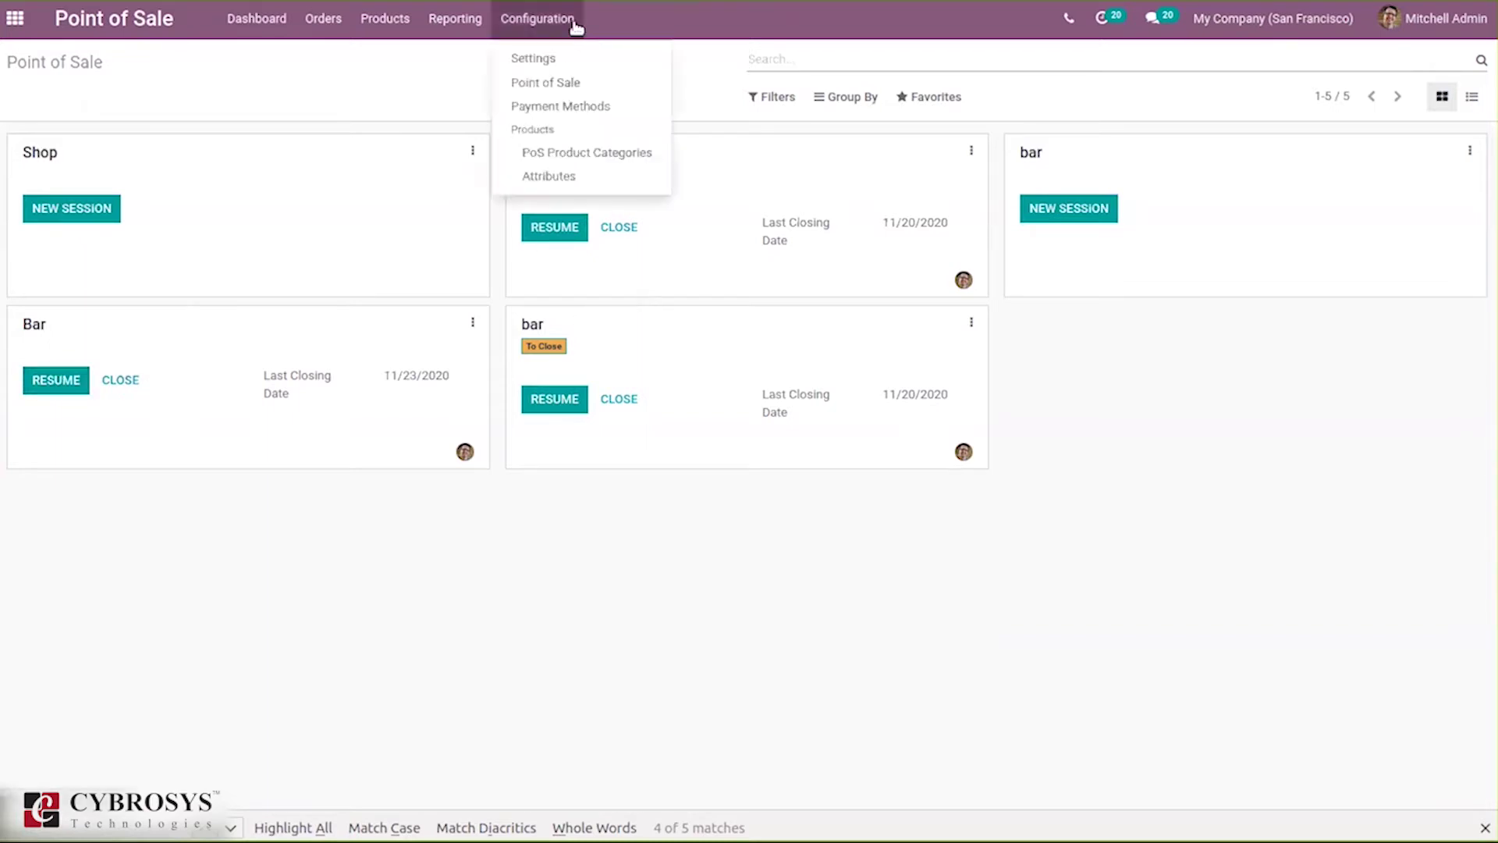
{"action": "left_click", "coordinate": [579, 86]}
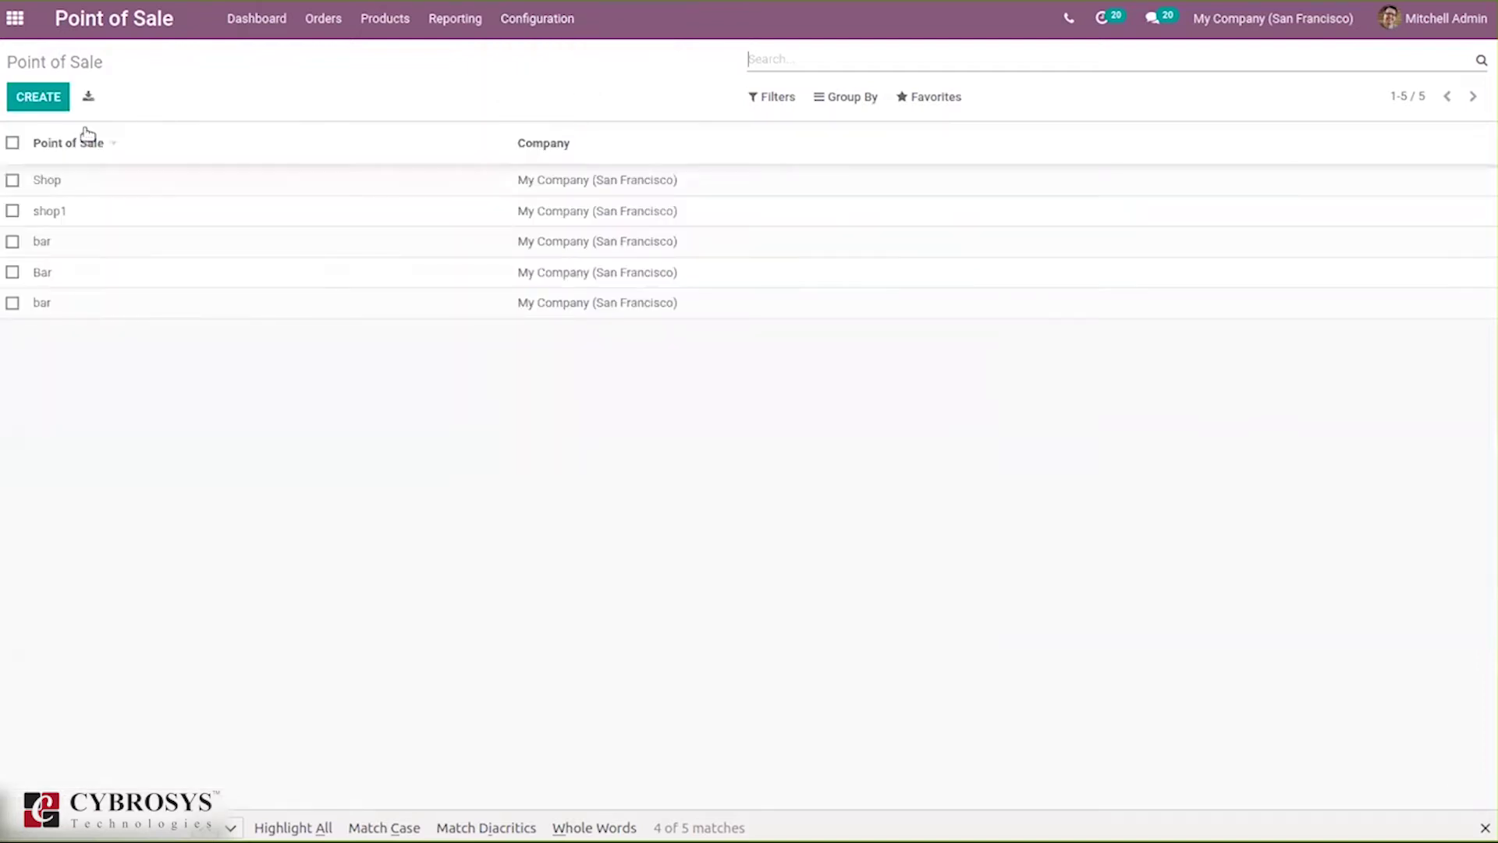
{"action": "left_click", "coordinate": [38, 97]}
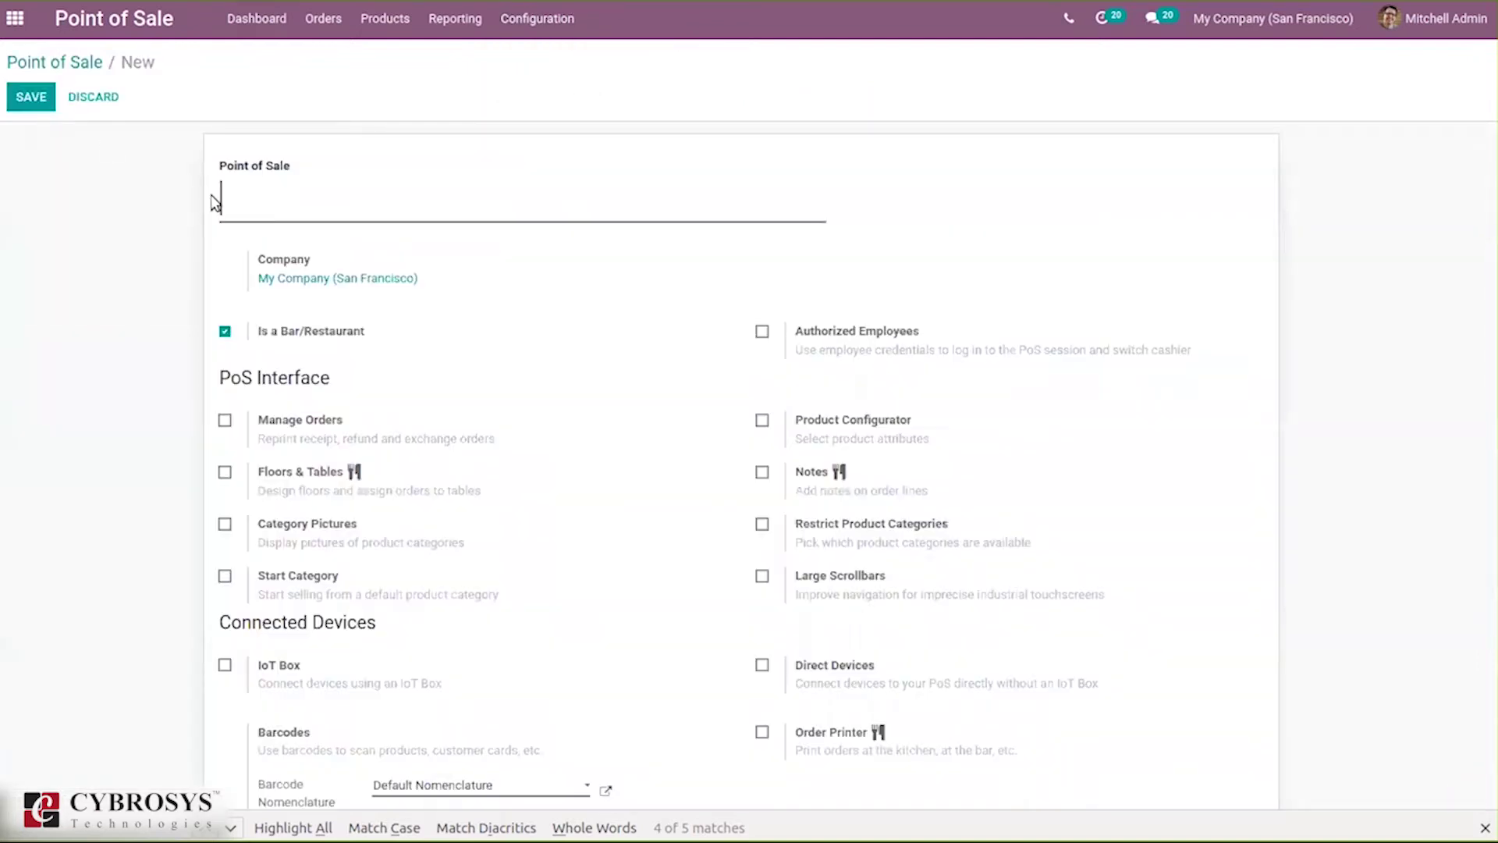
{"action": "type", "text": "Shop"}
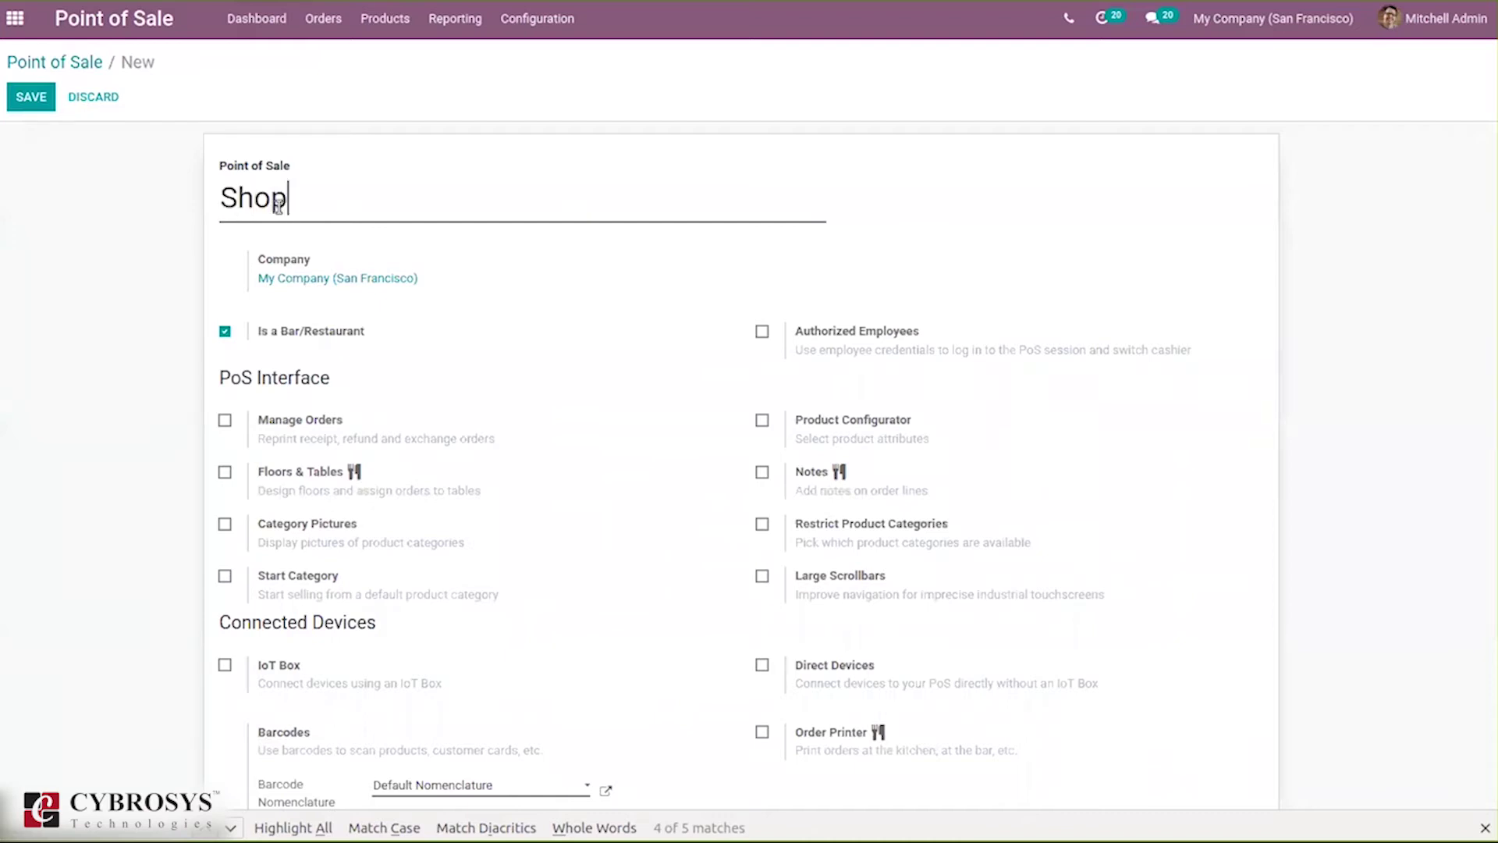
{"action": "type", "text": " new"}
{"action": "left_click", "coordinate": [225, 331]}
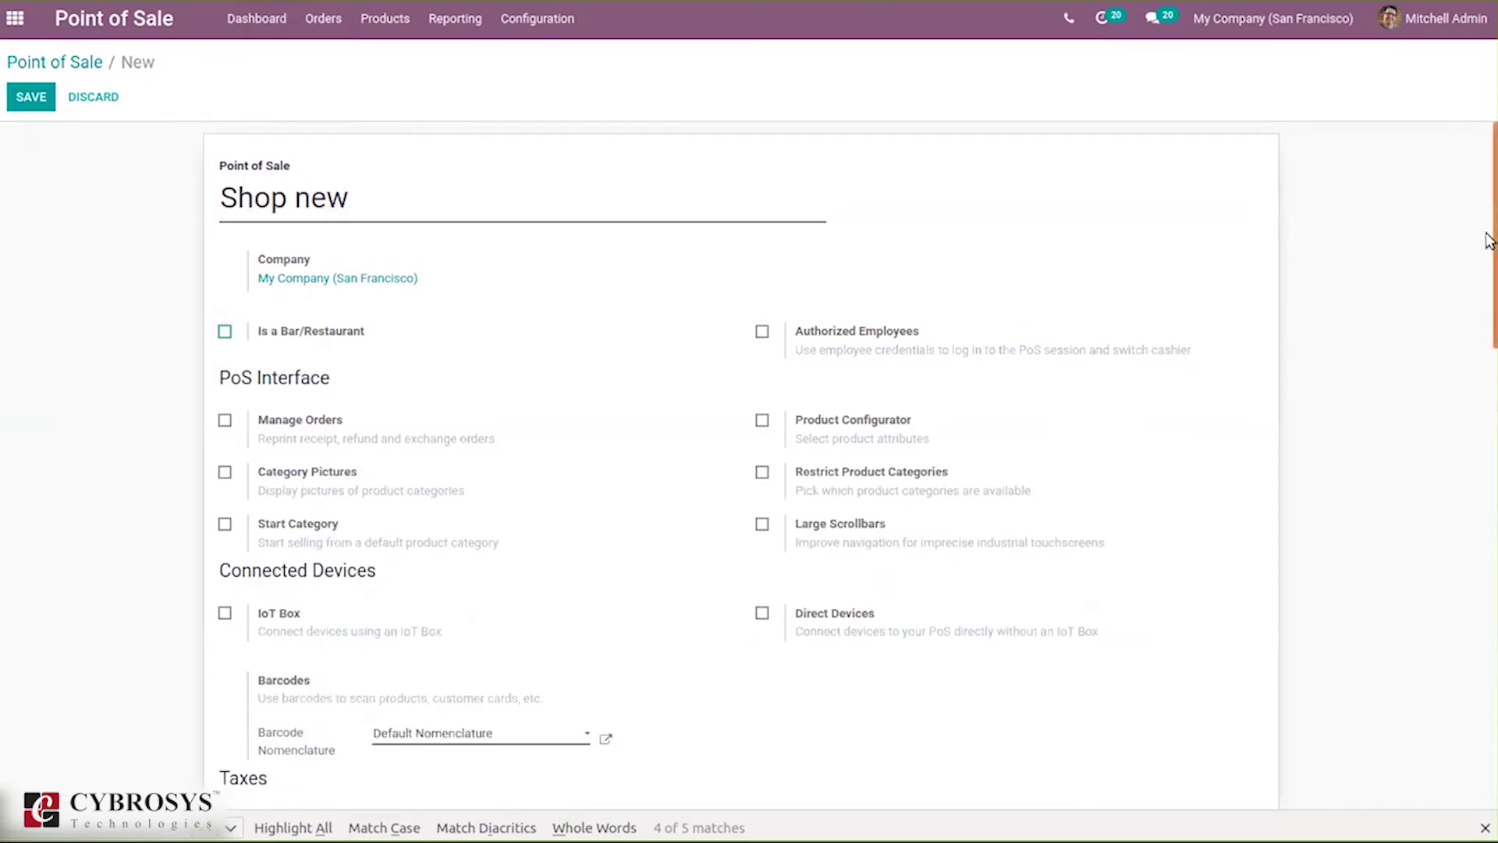
{"action": "left_click_drag", "start_coordinate": [1488, 241], "coordinate": [1488, 301]}
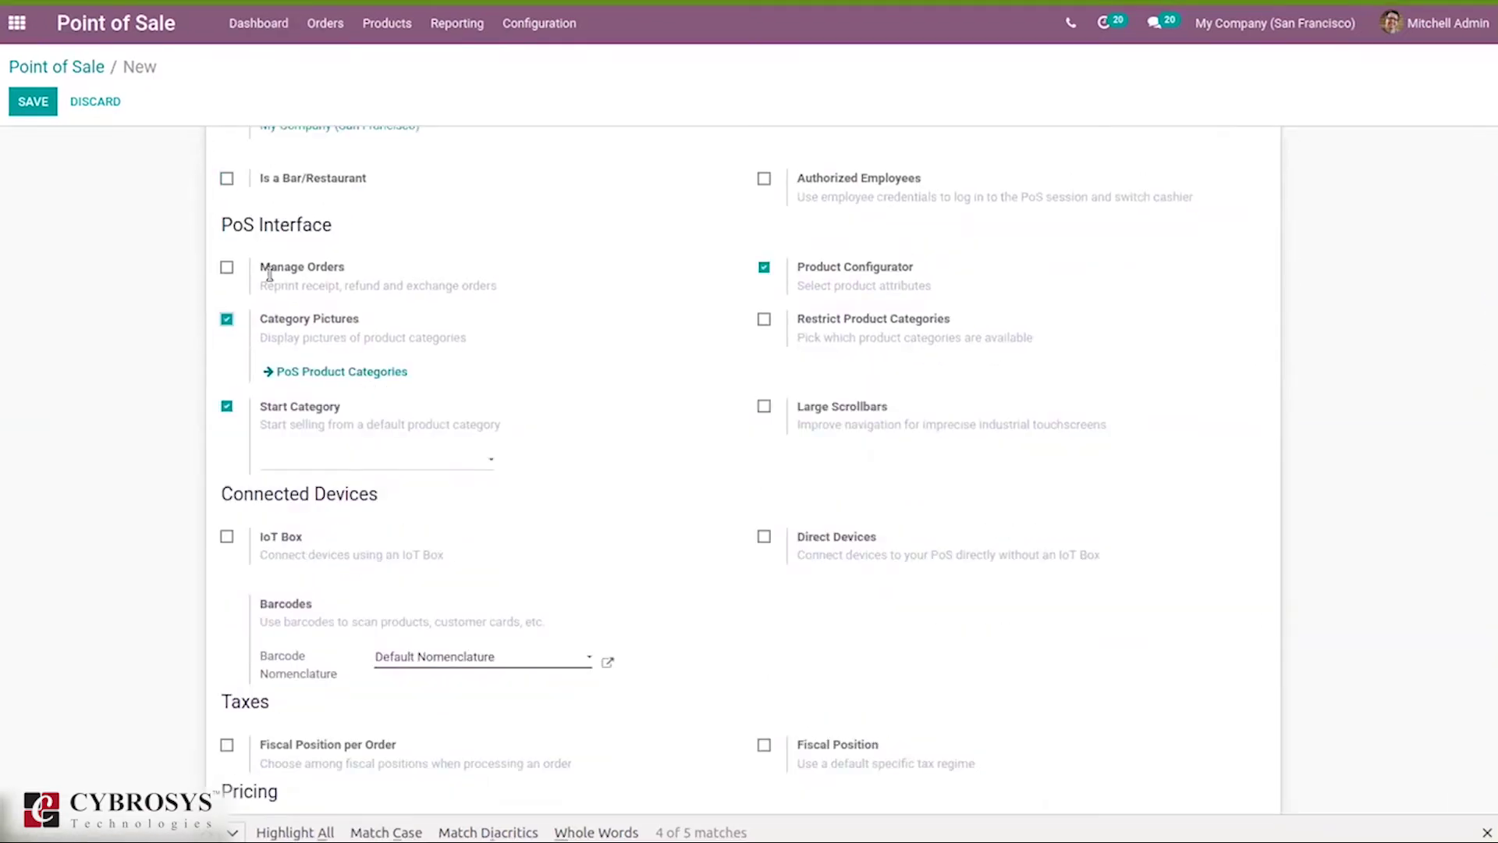
{"action": "left_click", "coordinate": [226, 267]}
{"action": "mouse_move", "coordinate": [1489, 291]}
{"action": "left_mouse_down"}
{"action": "mouse_move", "coordinate": [1489, 718]}
{"action": "mouse_move", "coordinate": [1491, 315]}
{"action": "left_mouse_up"}
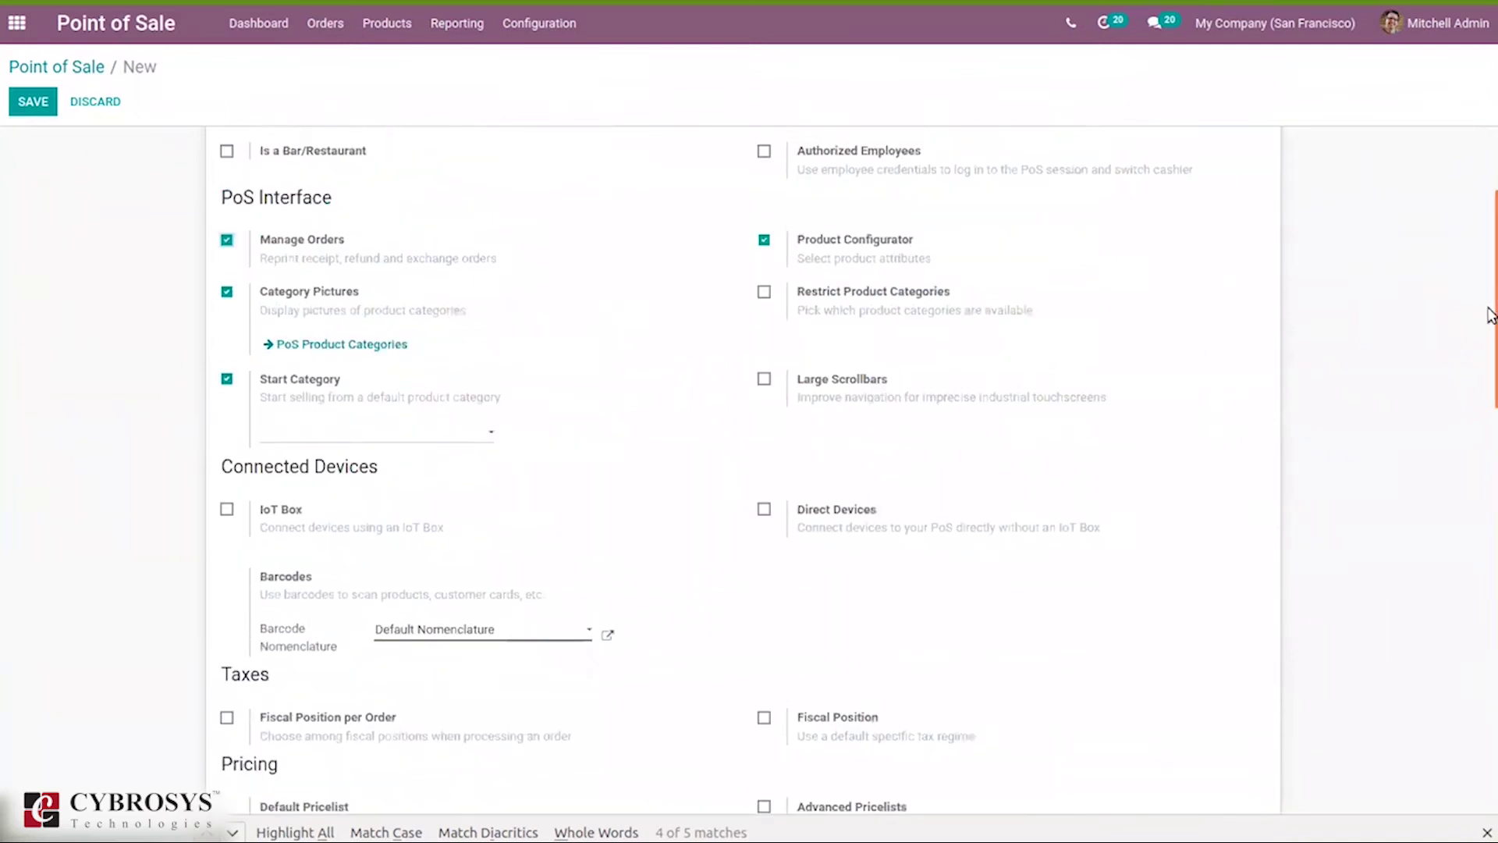
{"action": "left_click", "coordinate": [31, 102]}
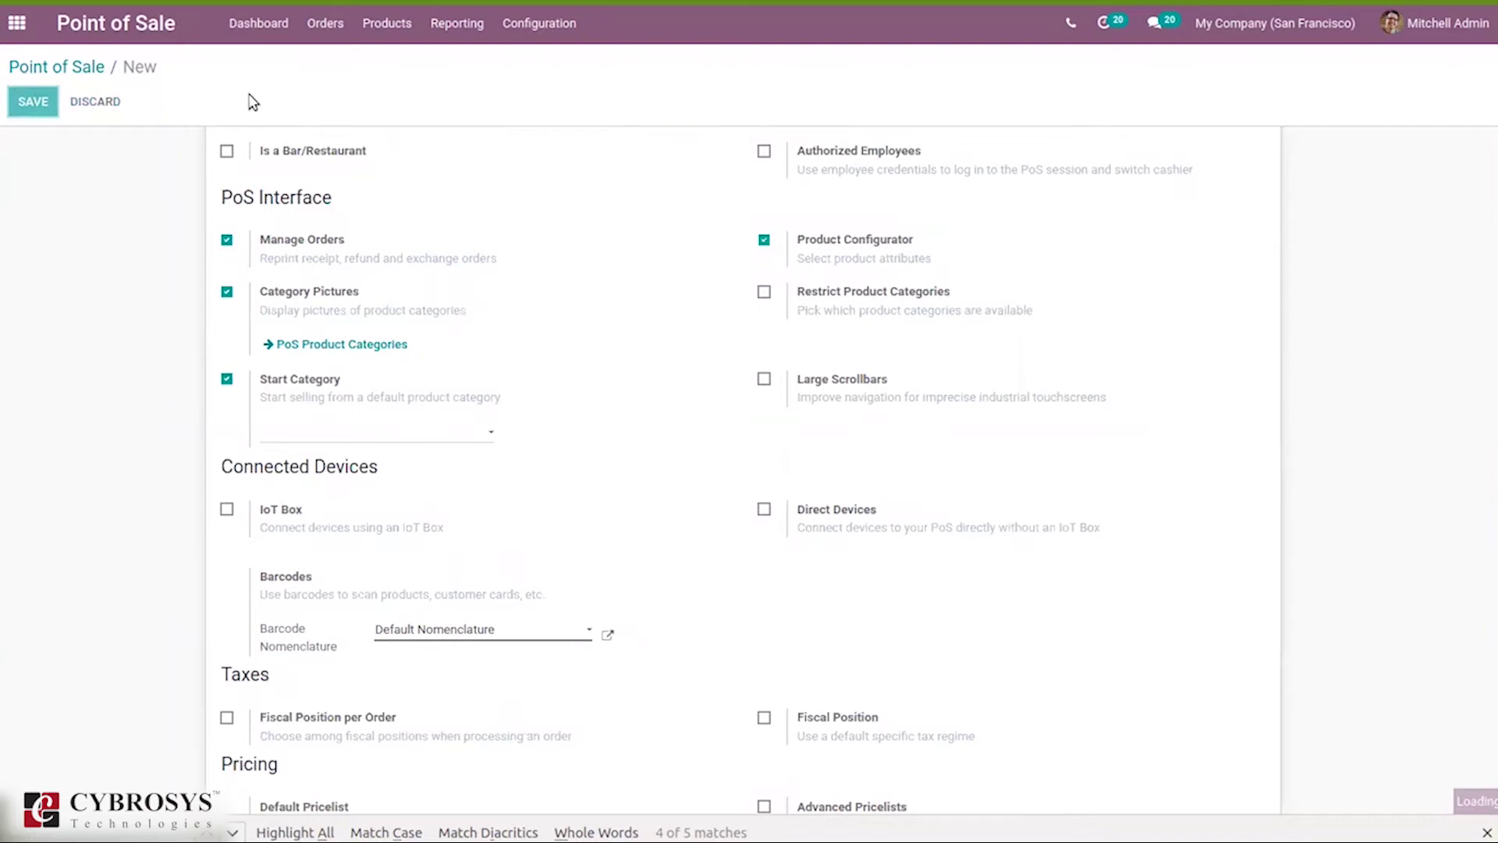
{"action": "left_click", "coordinate": [249, 18]}
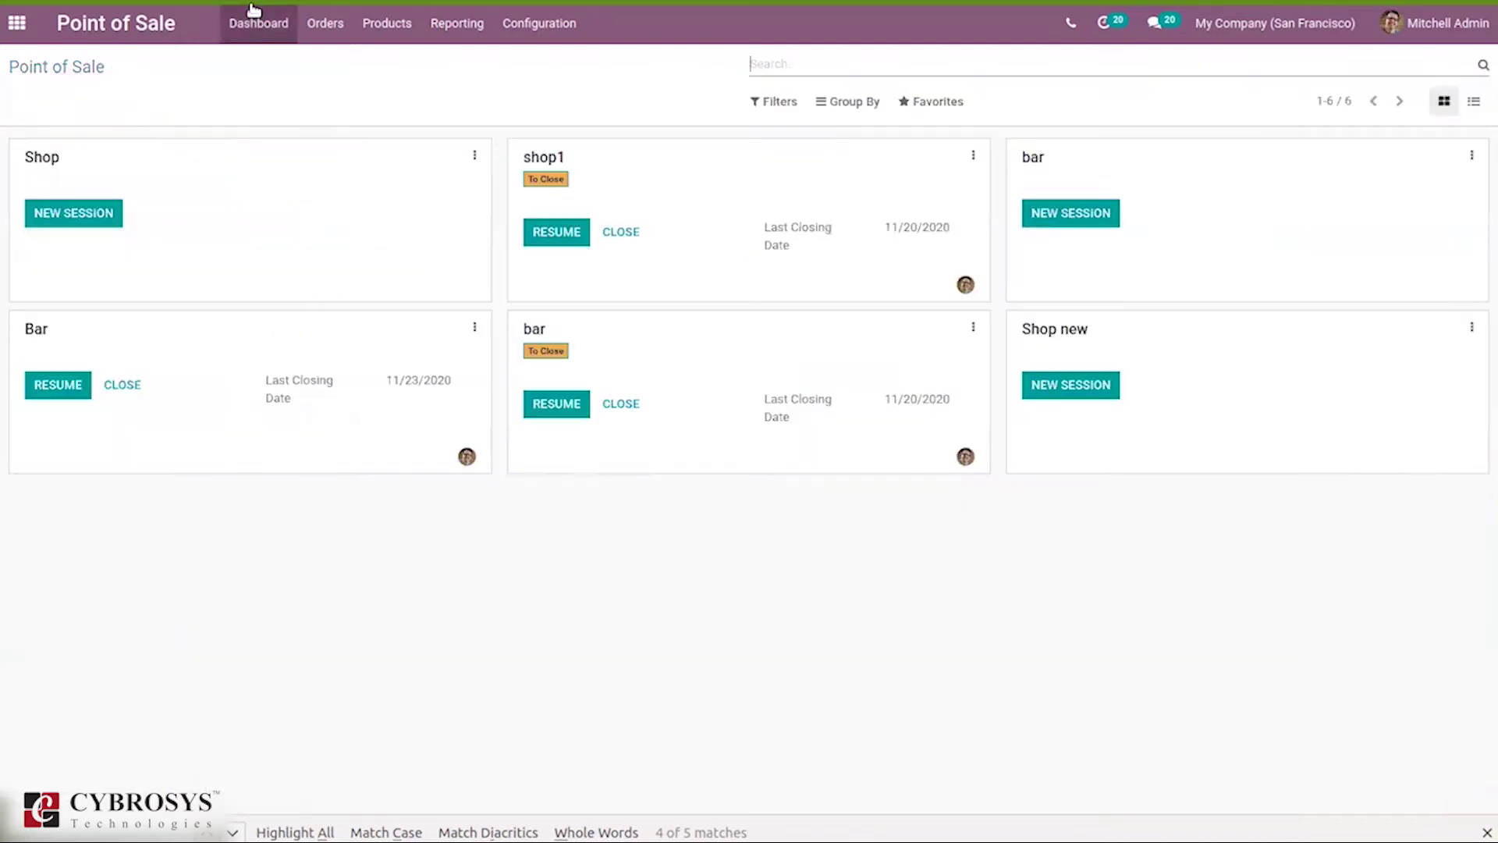
Step: Start a Shop new session and add five Cabinet with Doors under lot Lot4567
{"action": "left_click", "coordinate": [1026, 388]}
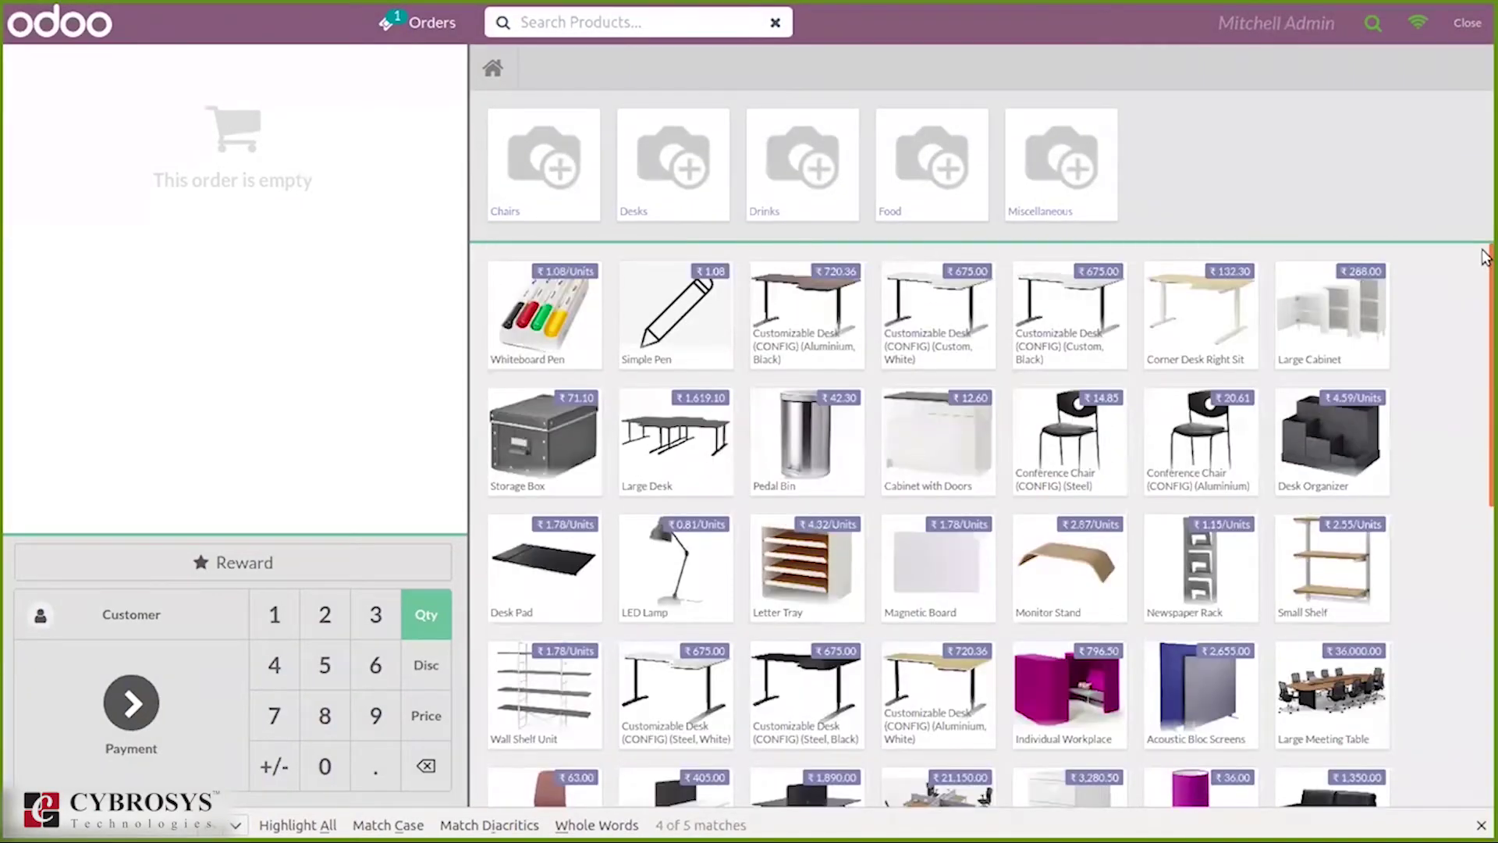
{"action": "mouse_move", "coordinate": [1485, 306]}
{"action": "left_mouse_down"}
{"action": "mouse_move", "coordinate": [1485, 619]}
{"action": "mouse_move", "coordinate": [1480, 334]}
{"action": "left_mouse_up"}
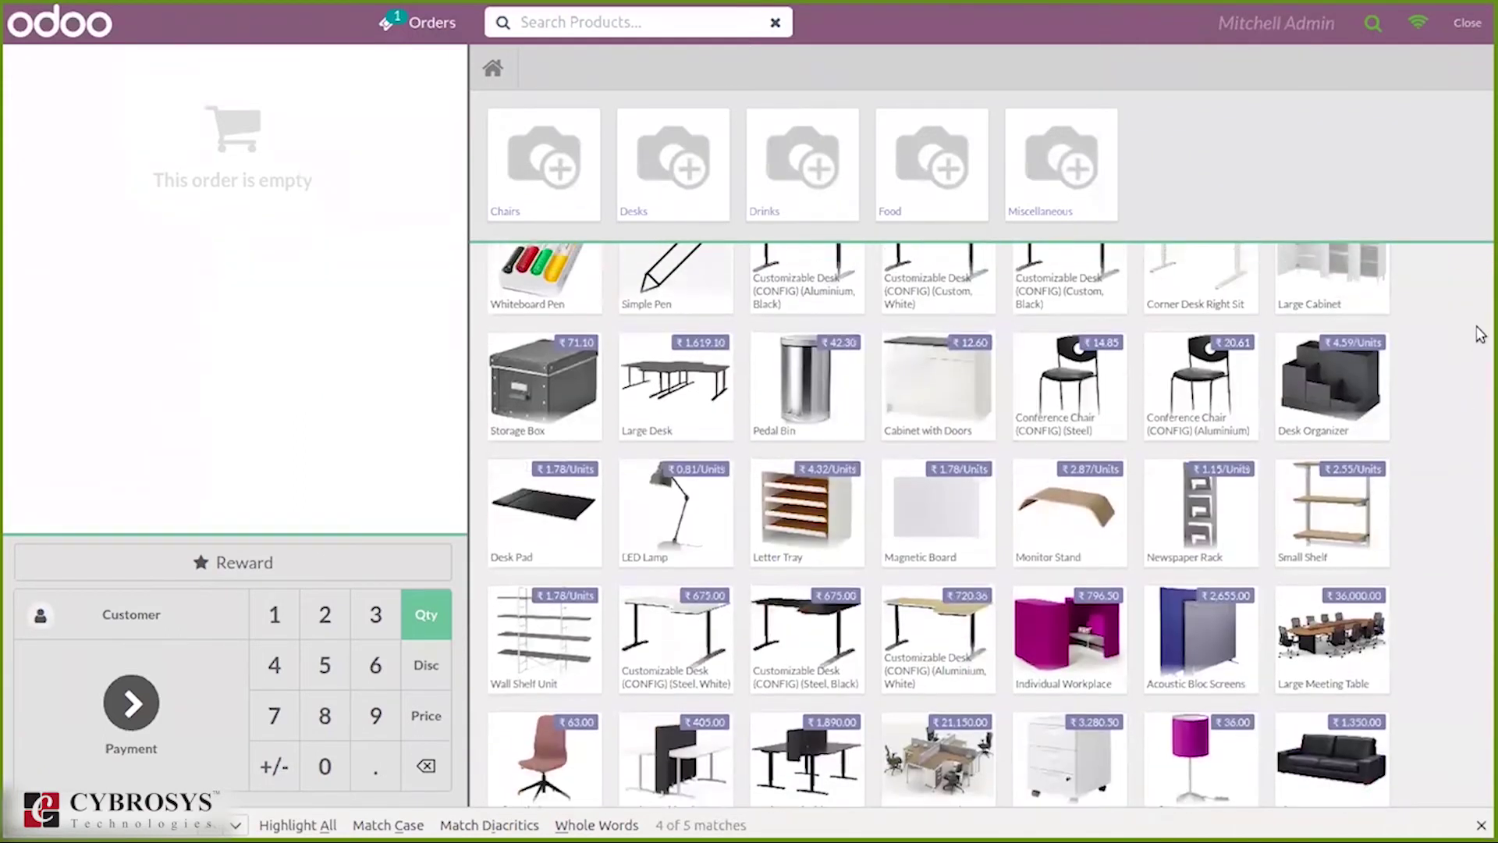
{"action": "left_click", "coordinate": [939, 372]}
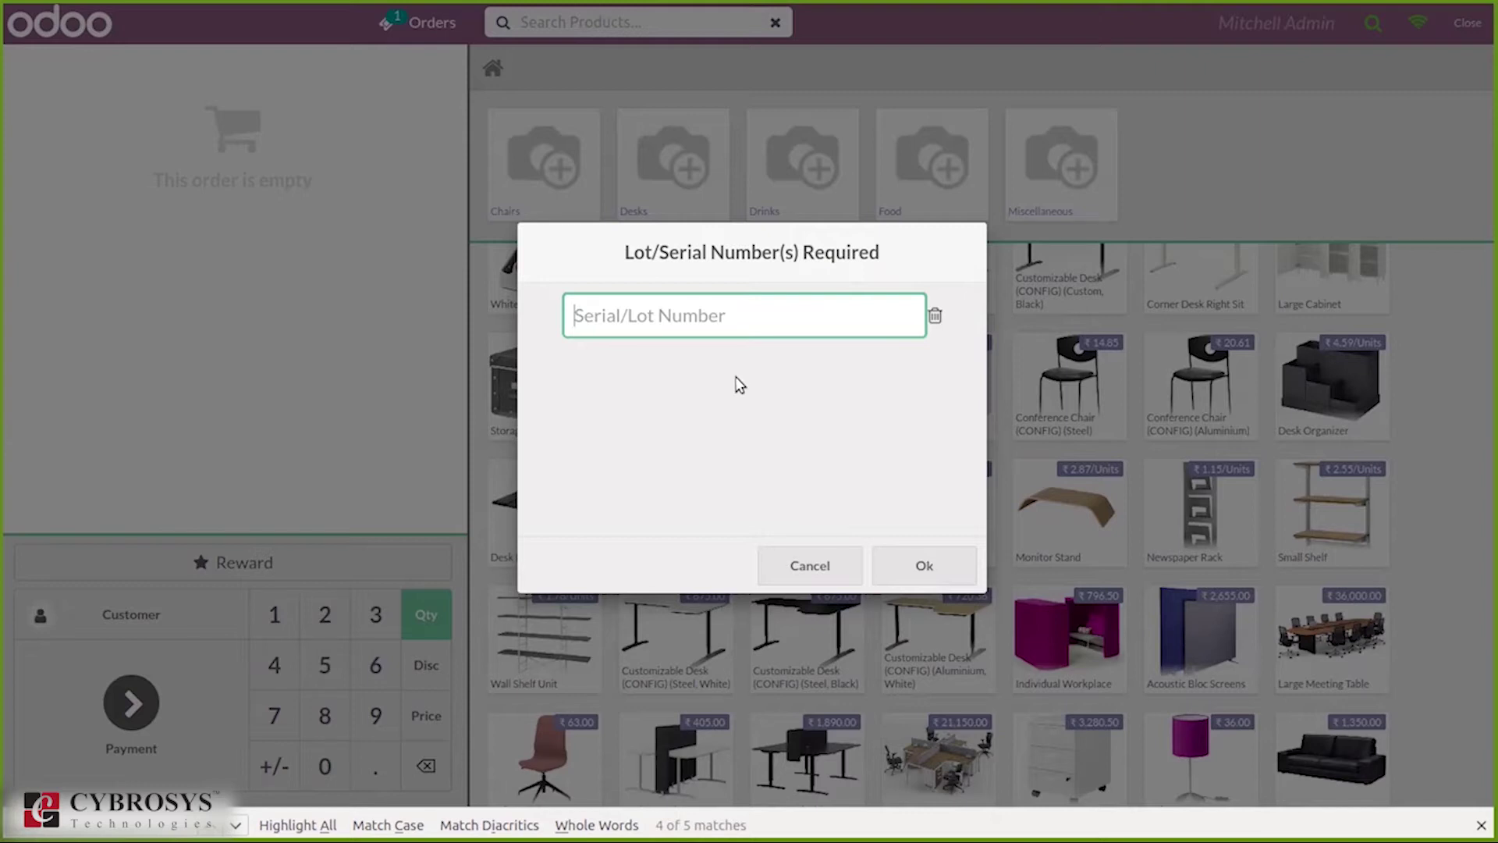
{"action": "type", "text": "Lot4567"}
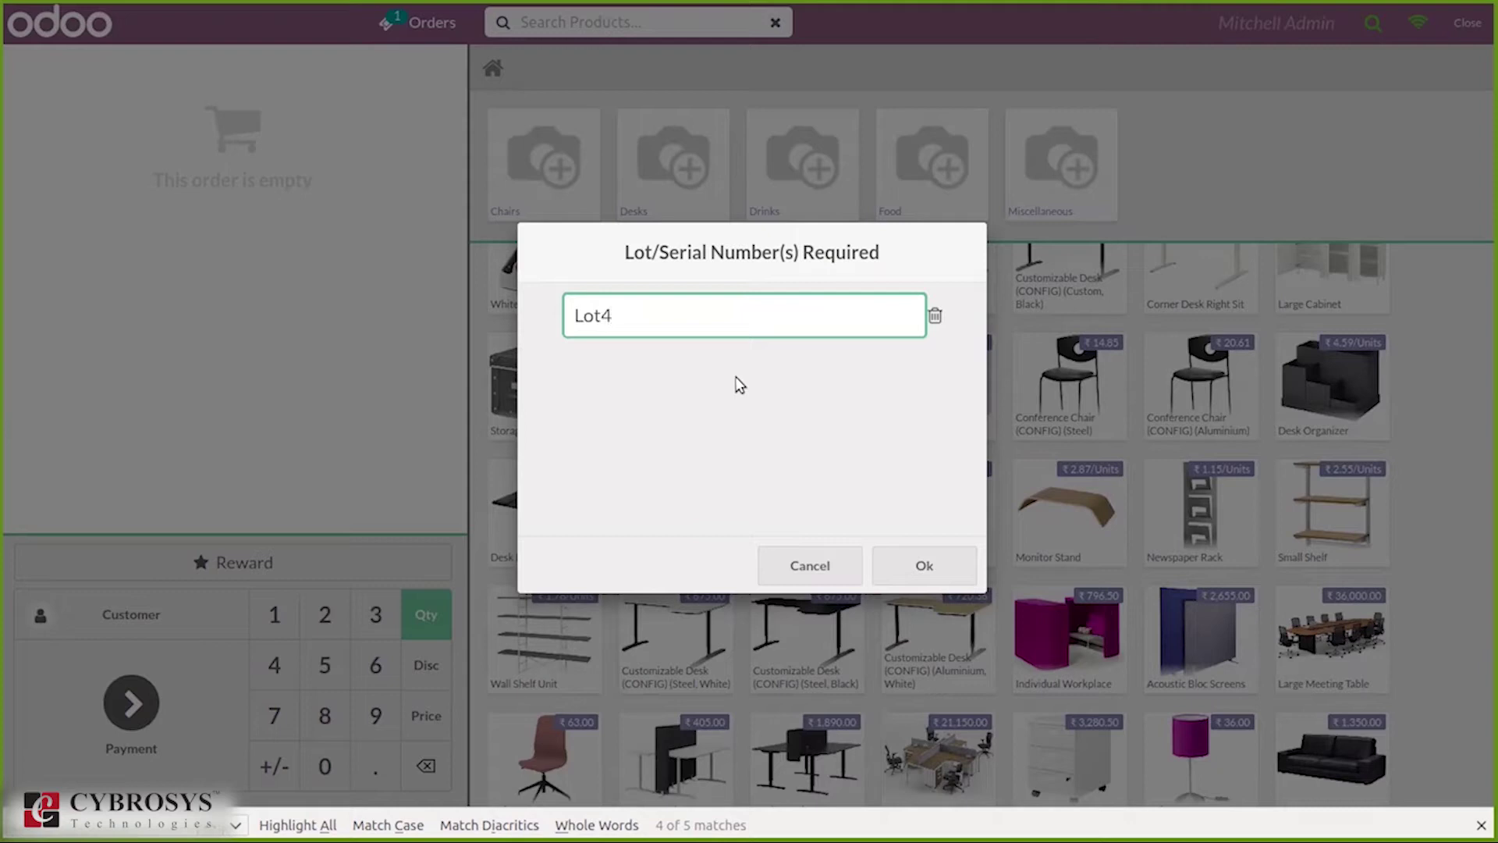
{"action": "left_click", "coordinate": [927, 567]}
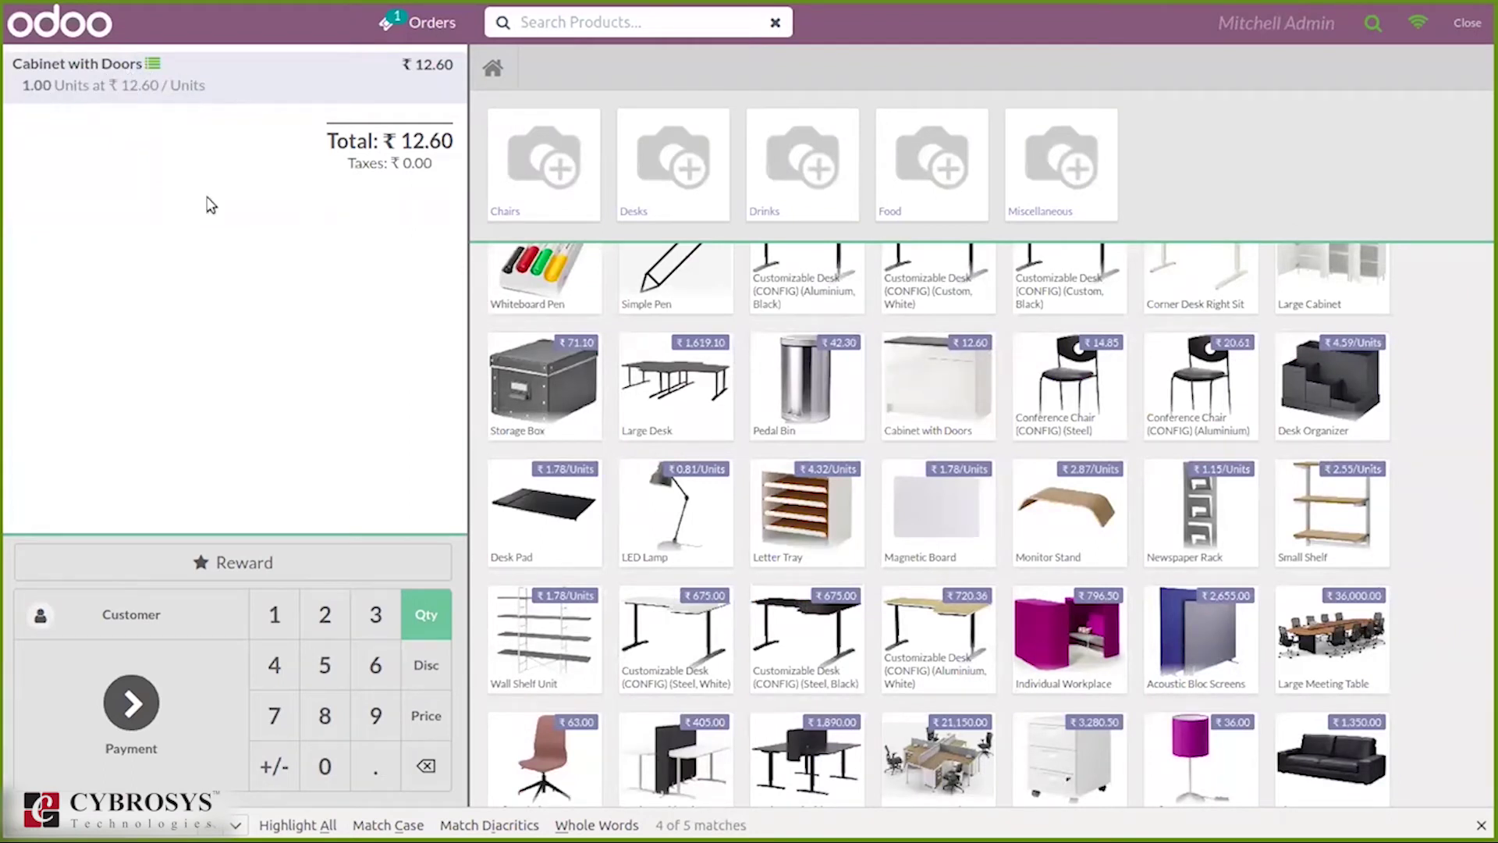
{"action": "left_click", "coordinate": [326, 668]}
Step: Add one more Cabinet with Doors under lot4678 and proceed to payment of ₹75.60
{"action": "left_click", "coordinate": [936, 404]}
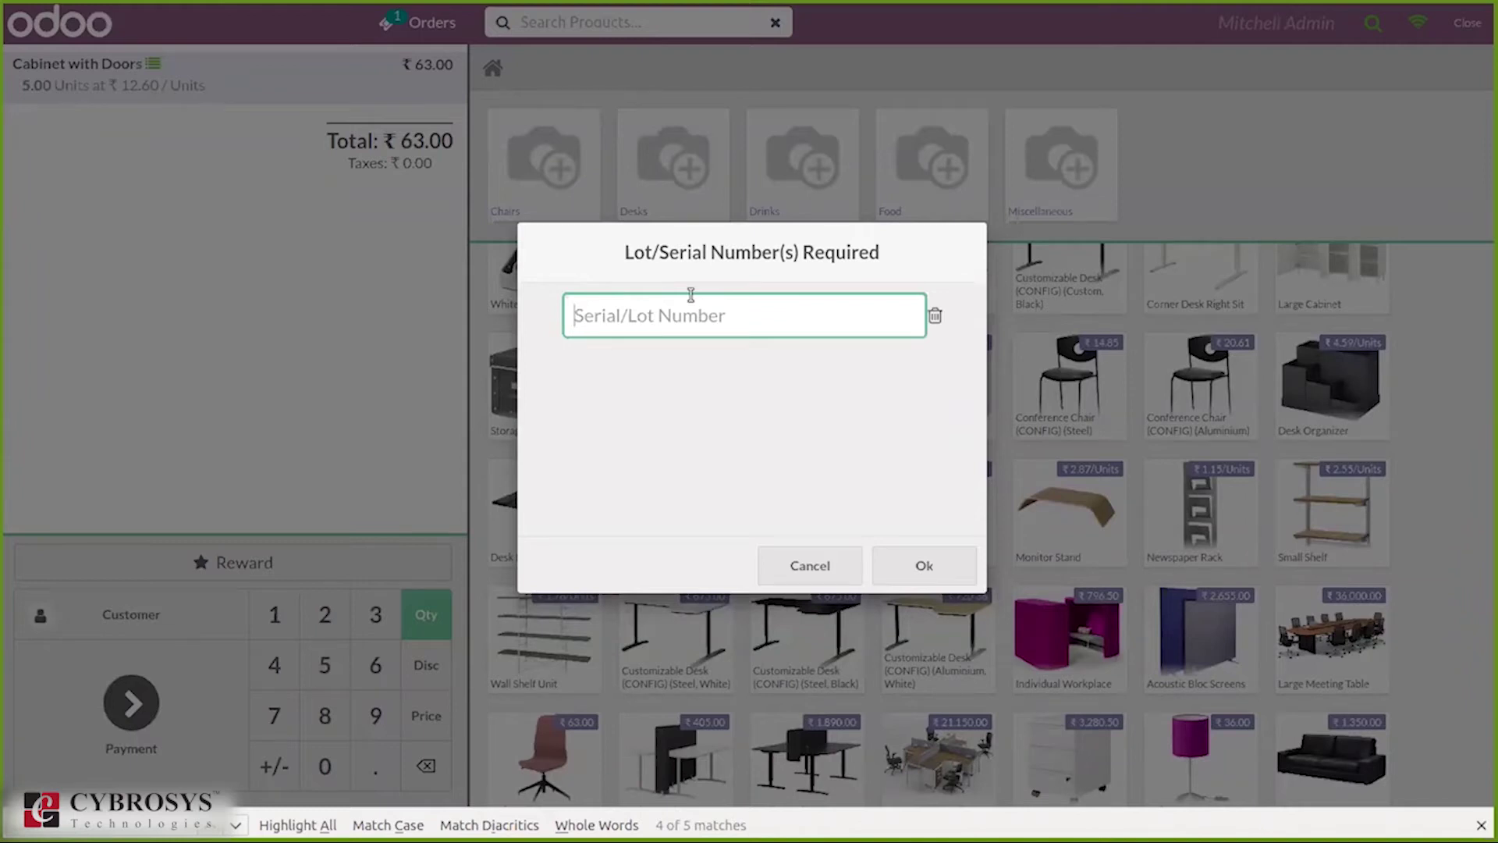
{"action": "type", "text": "lot4678"}
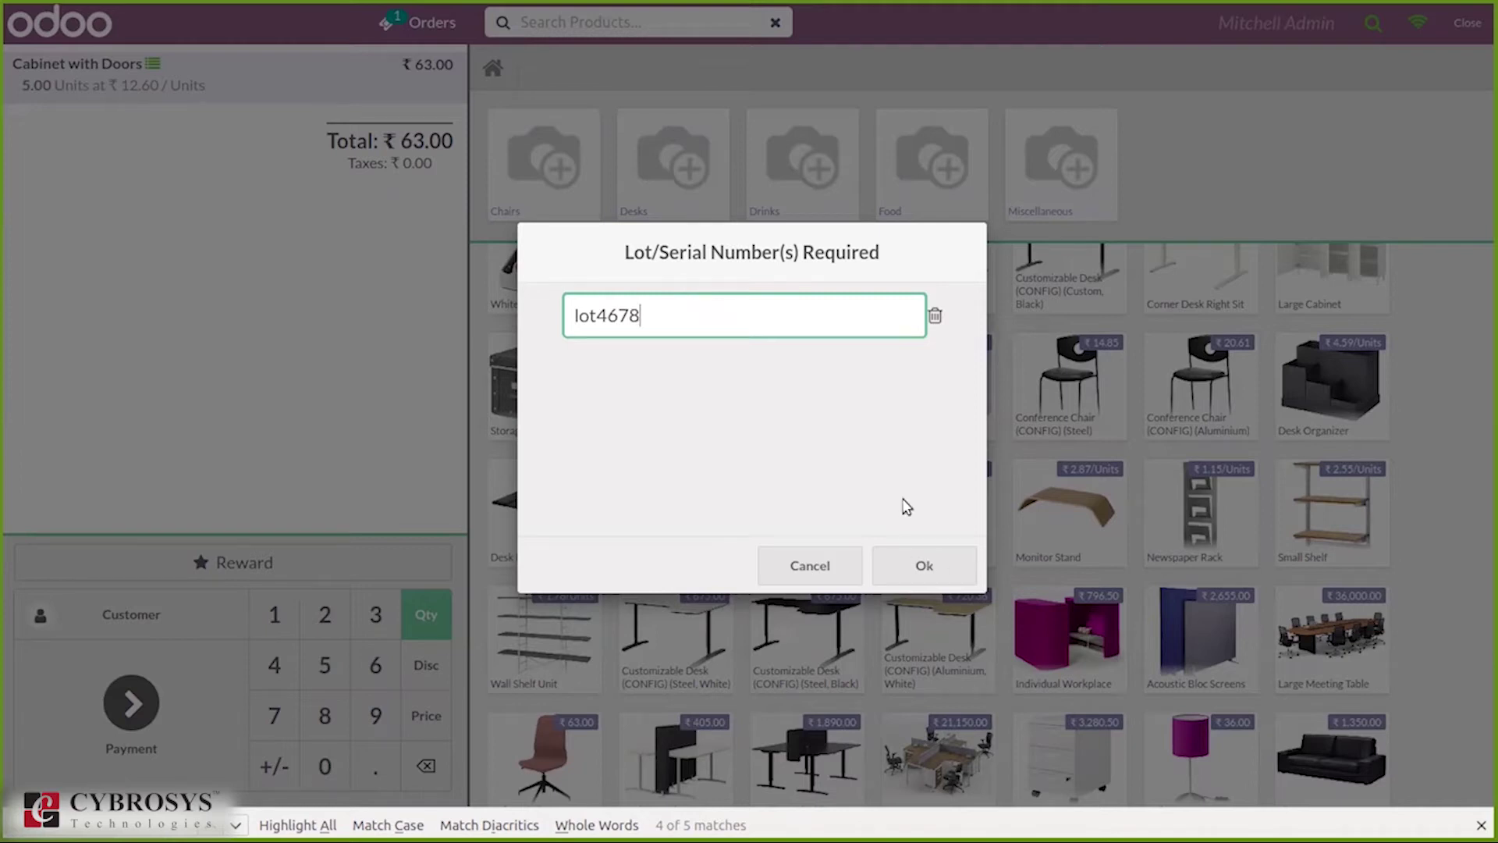
{"action": "left_click", "coordinate": [906, 569]}
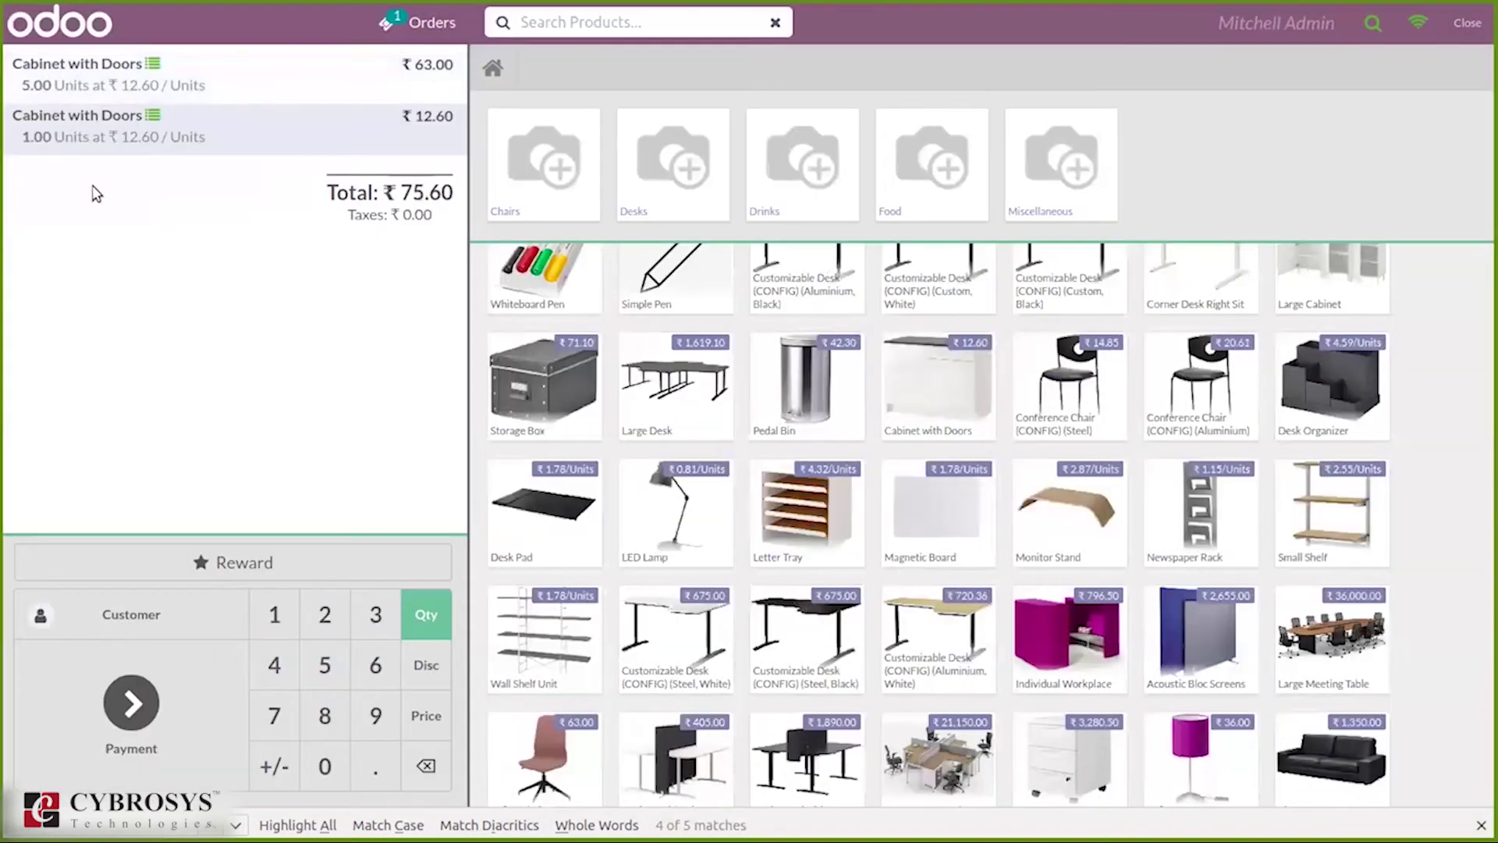
{"action": "left_click", "coordinate": [98, 707]}
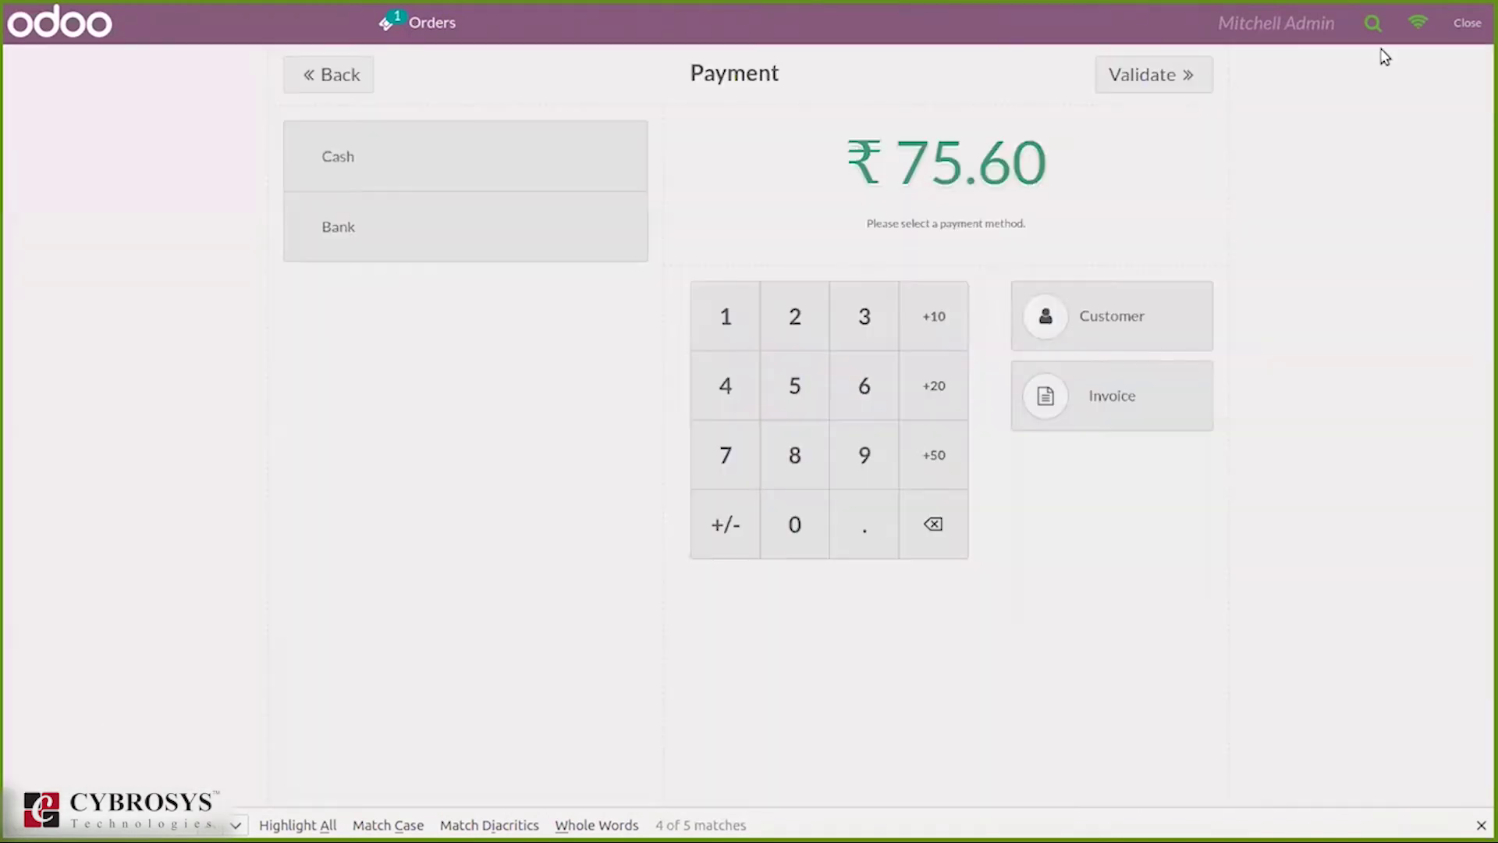
Step: Pay the ₹75.60 in cash, validate it, and start a new empty order
{"action": "left_click", "coordinate": [576, 155]}
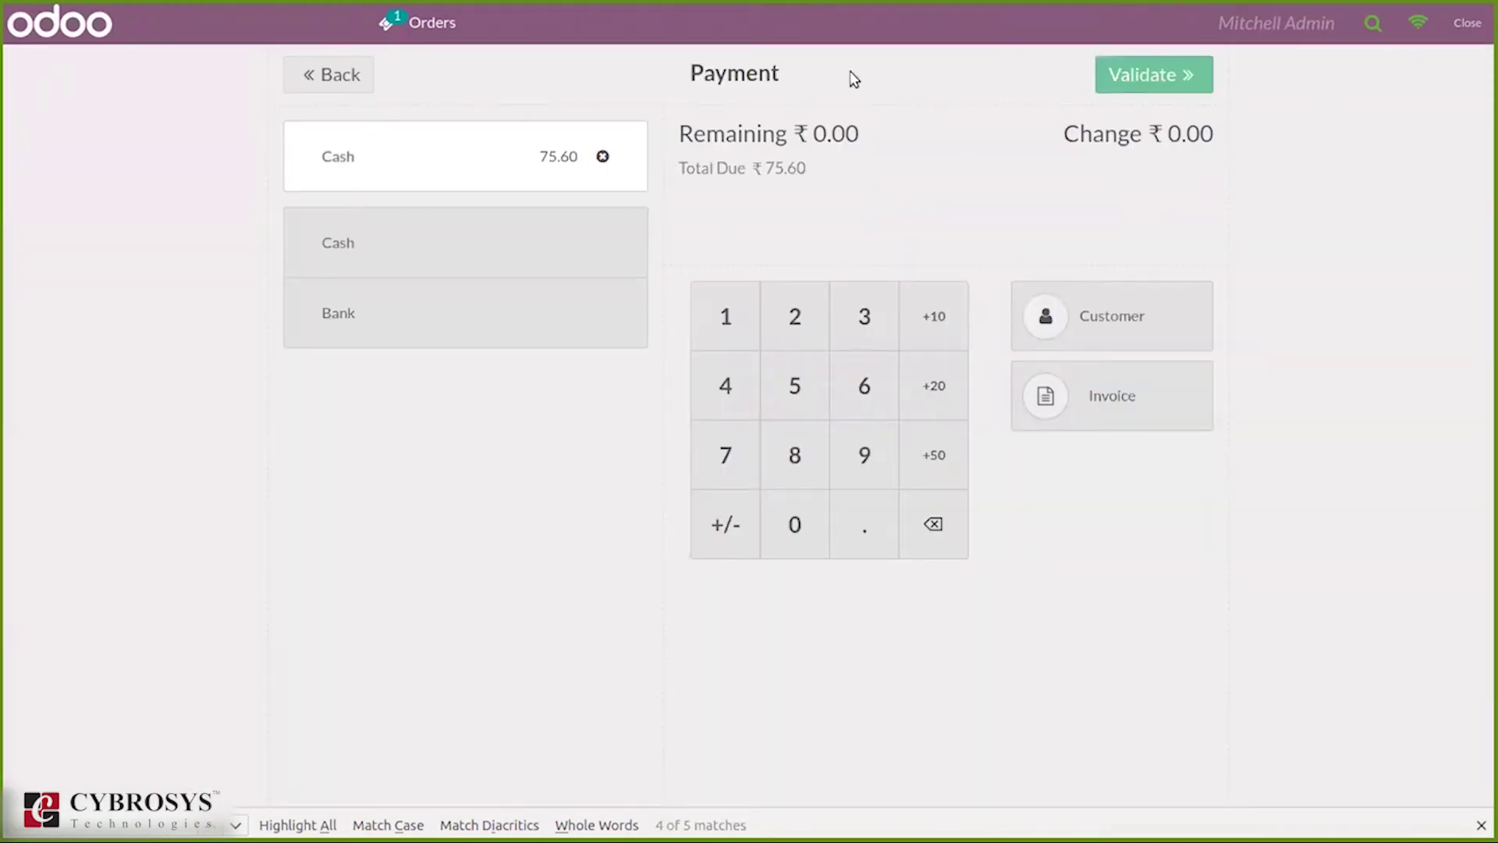
{"action": "left_click", "coordinate": [1130, 84]}
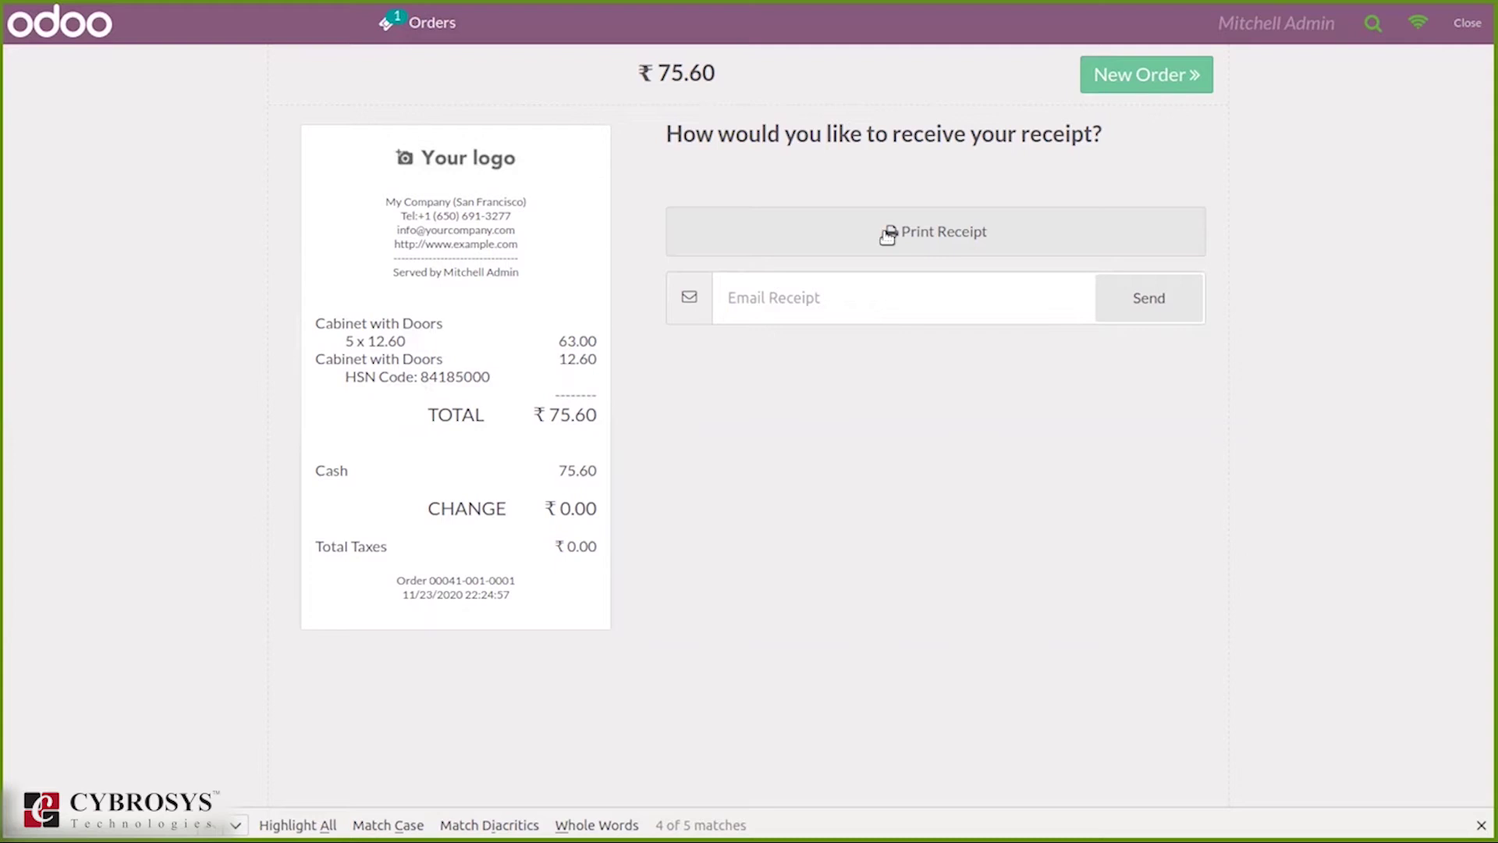
{"action": "left_click", "coordinate": [1145, 74]}
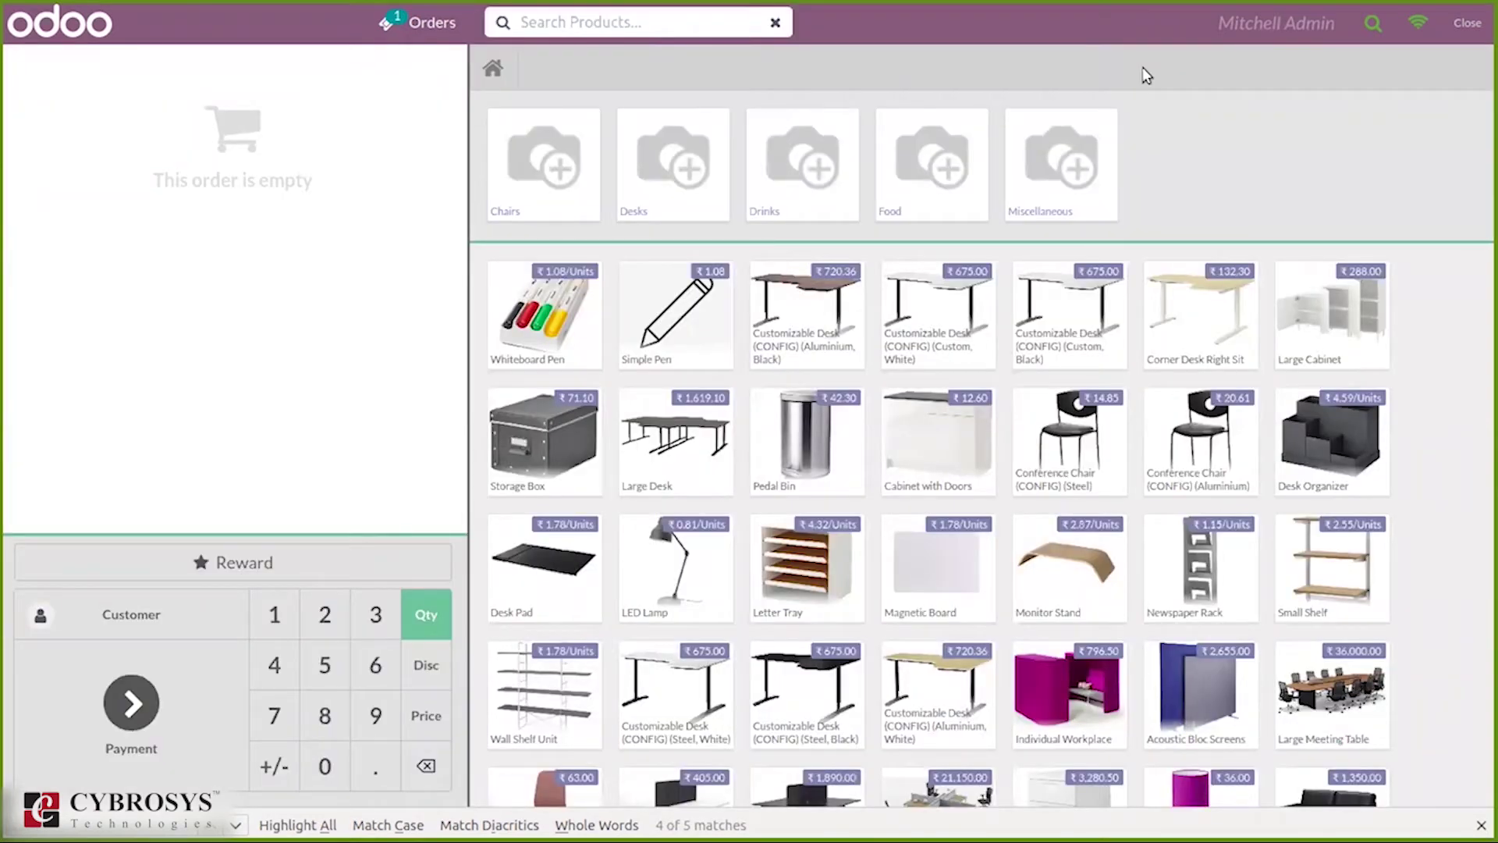
Step: Leave the POS screen and review order Shop new/0001's lot lines in session POS/00041
{"action": "left_click", "coordinate": [1473, 21]}
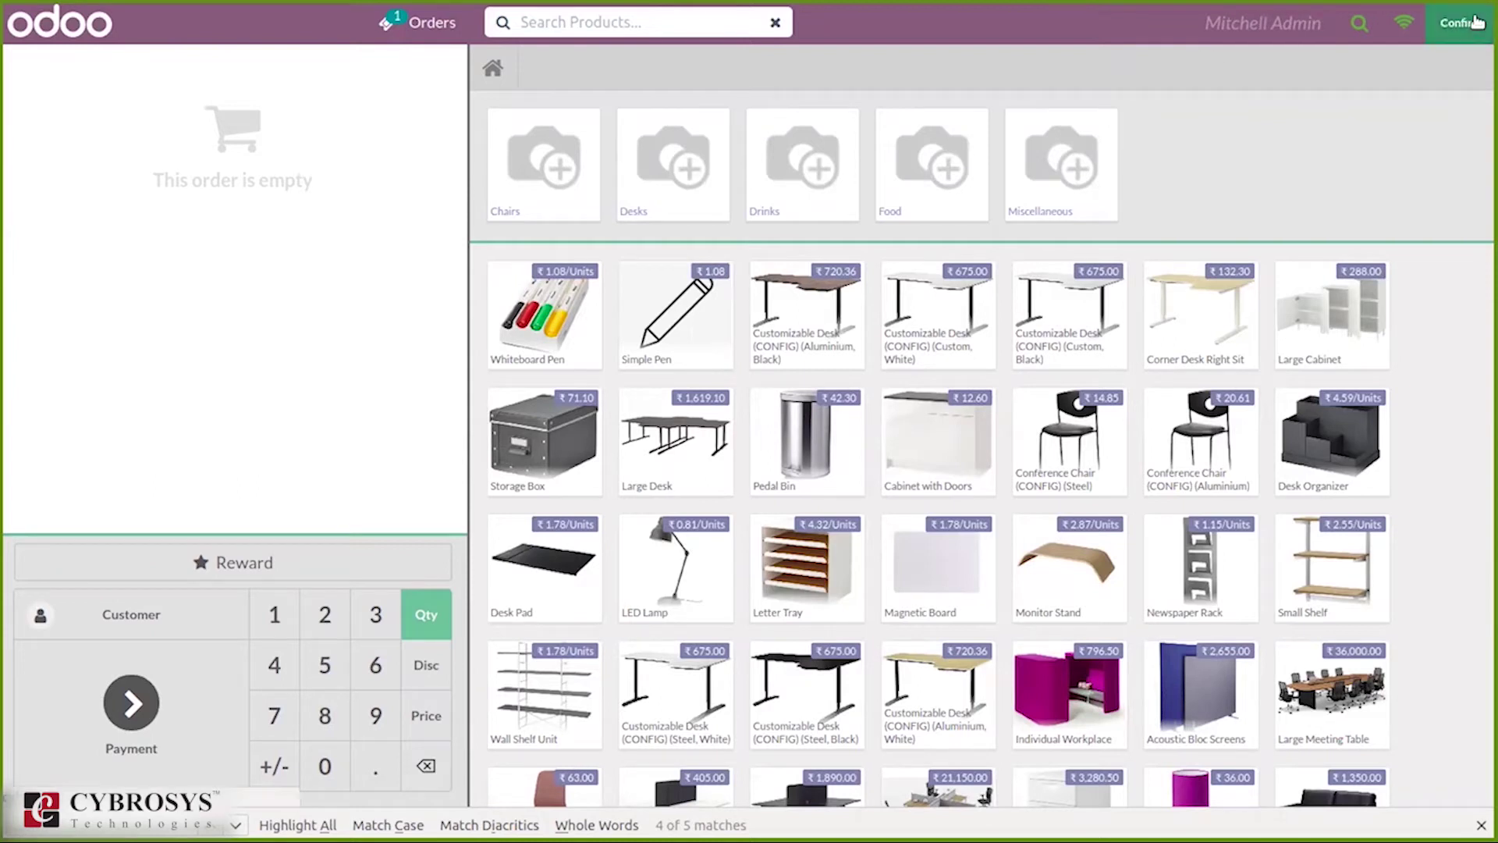
{"action": "left_click", "coordinate": [1467, 21]}
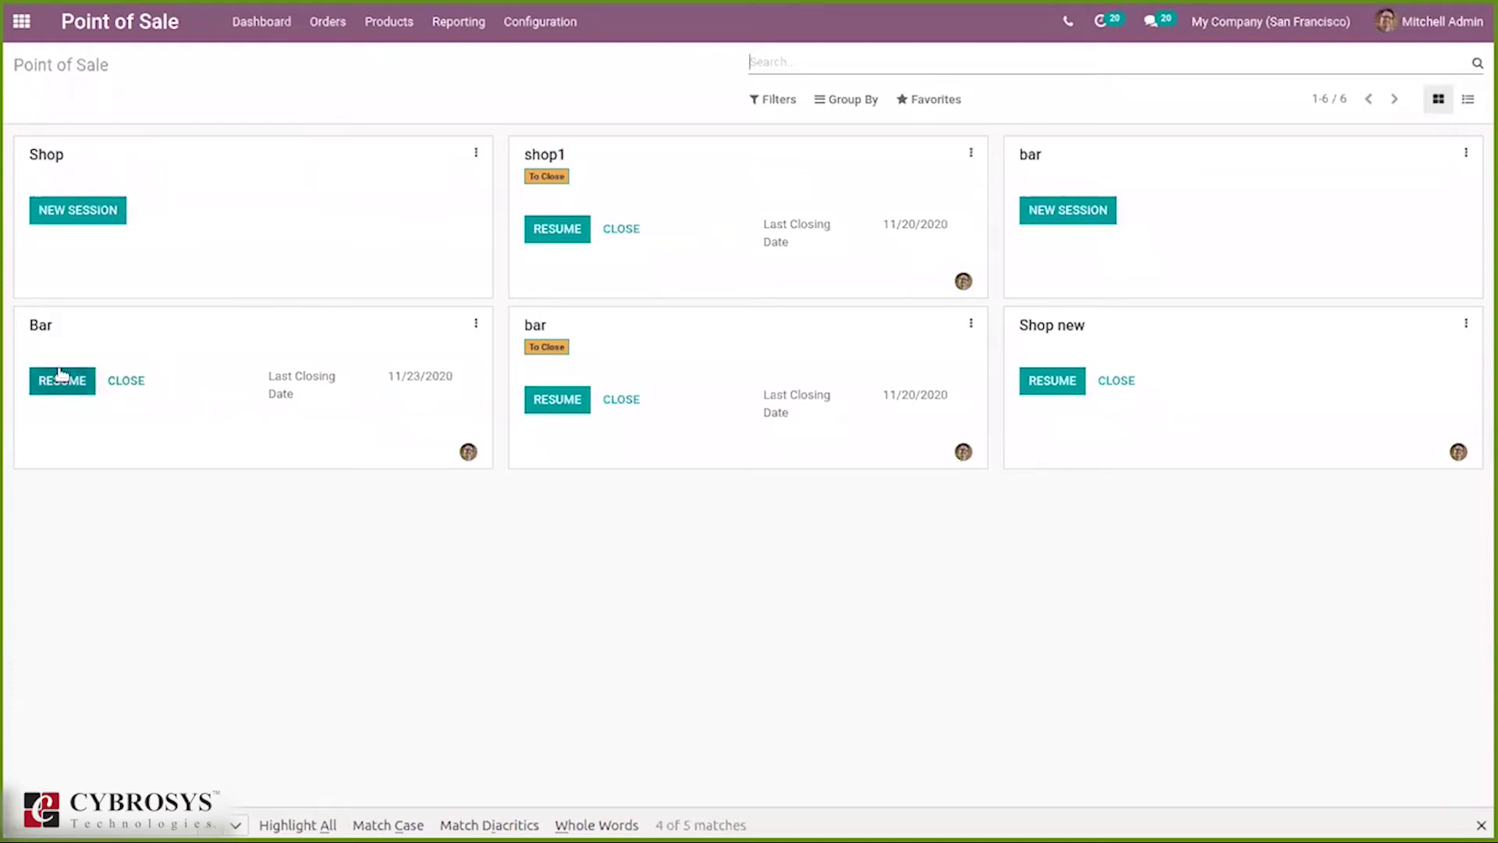
{"action": "left_click", "coordinate": [1110, 384]}
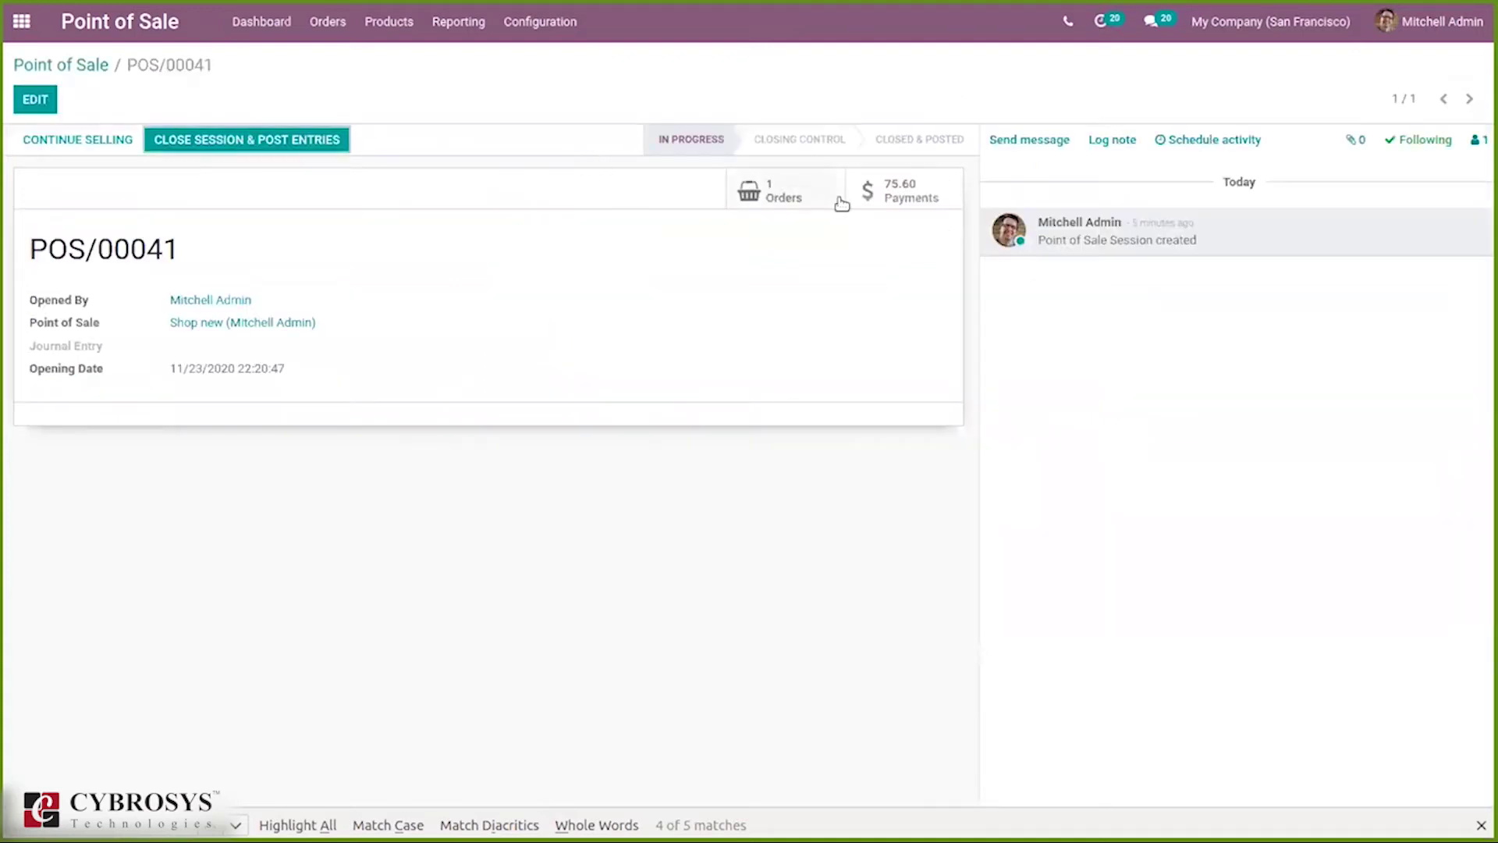
{"action": "left_click", "coordinate": [805, 201]}
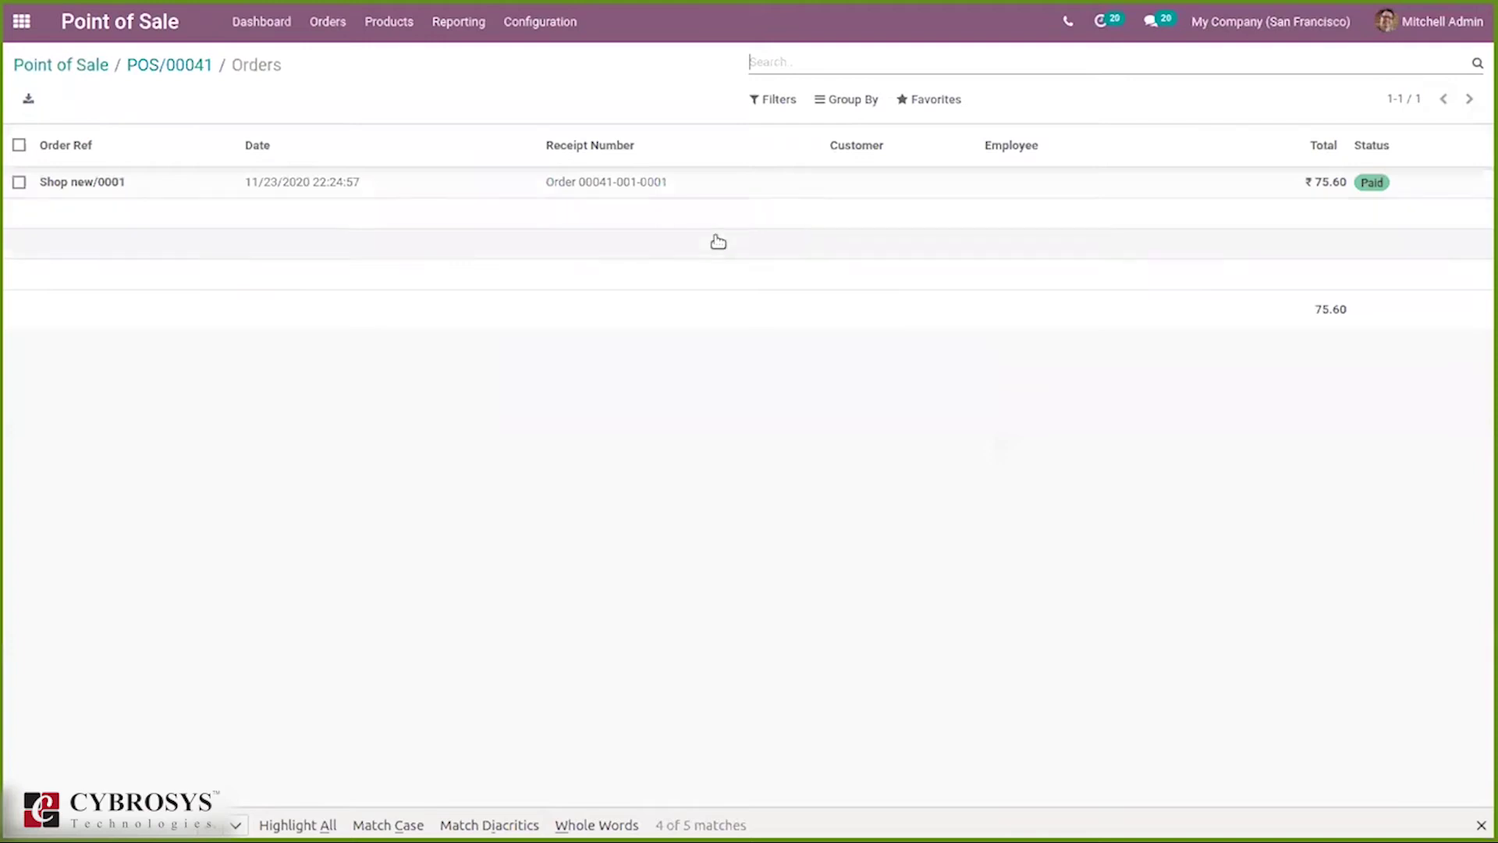
{"action": "left_click", "coordinate": [418, 189]}
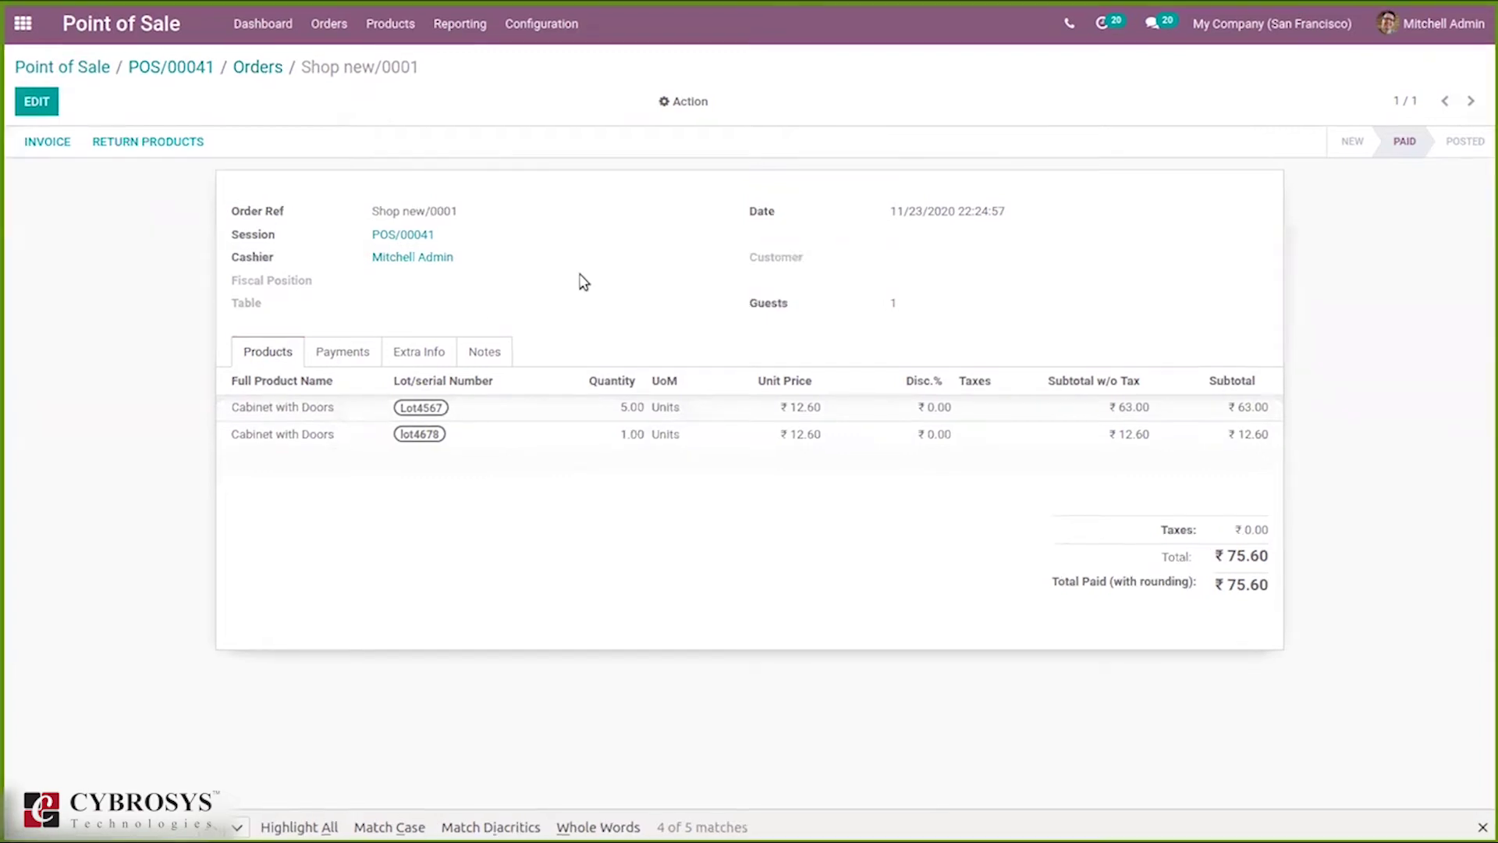
{"action": "left_click", "coordinate": [249, 72]}
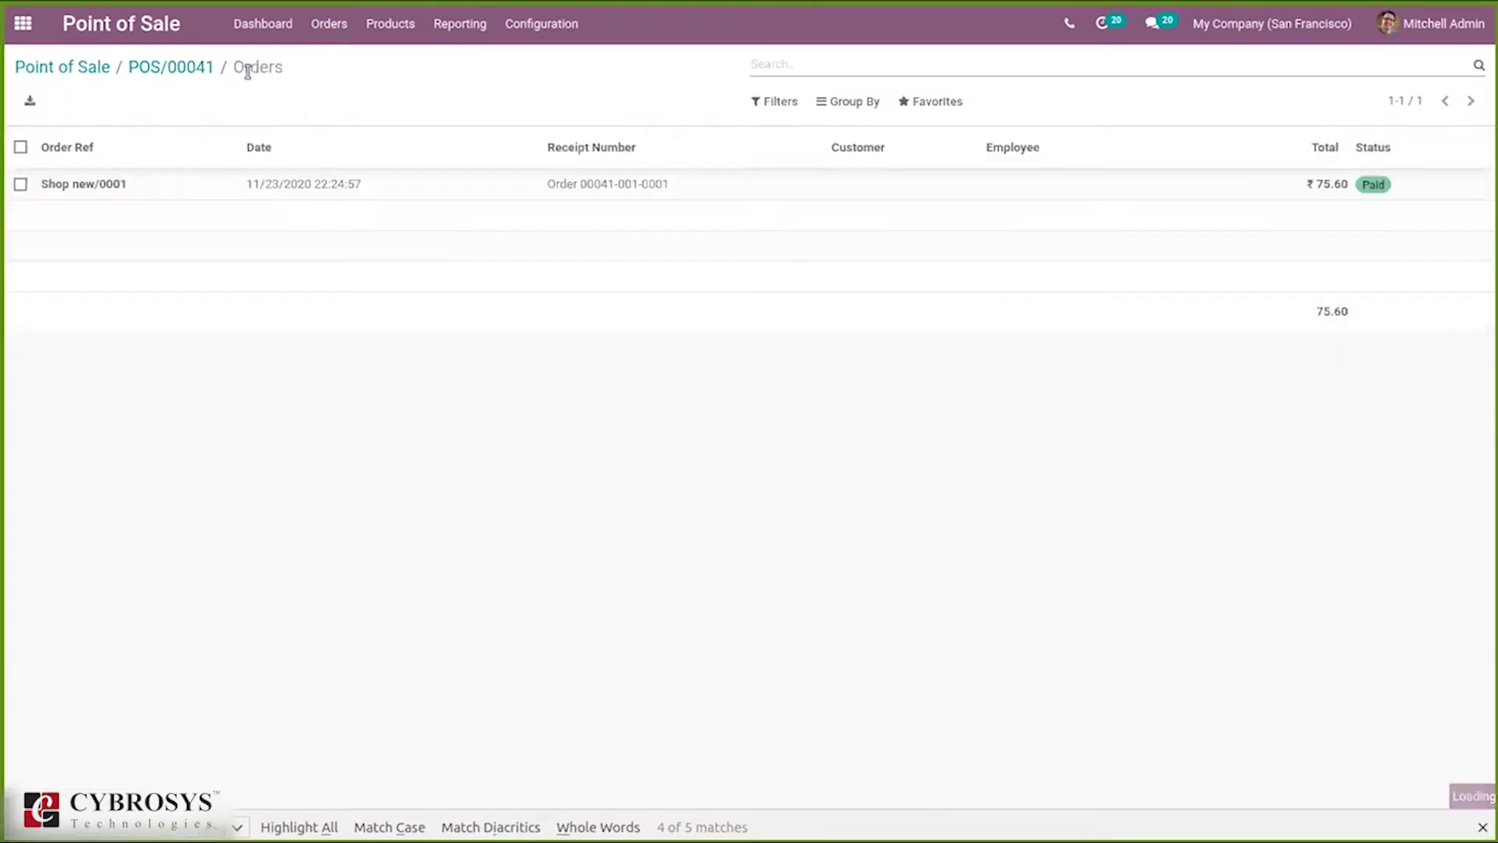
{"action": "left_click", "coordinate": [182, 72]}
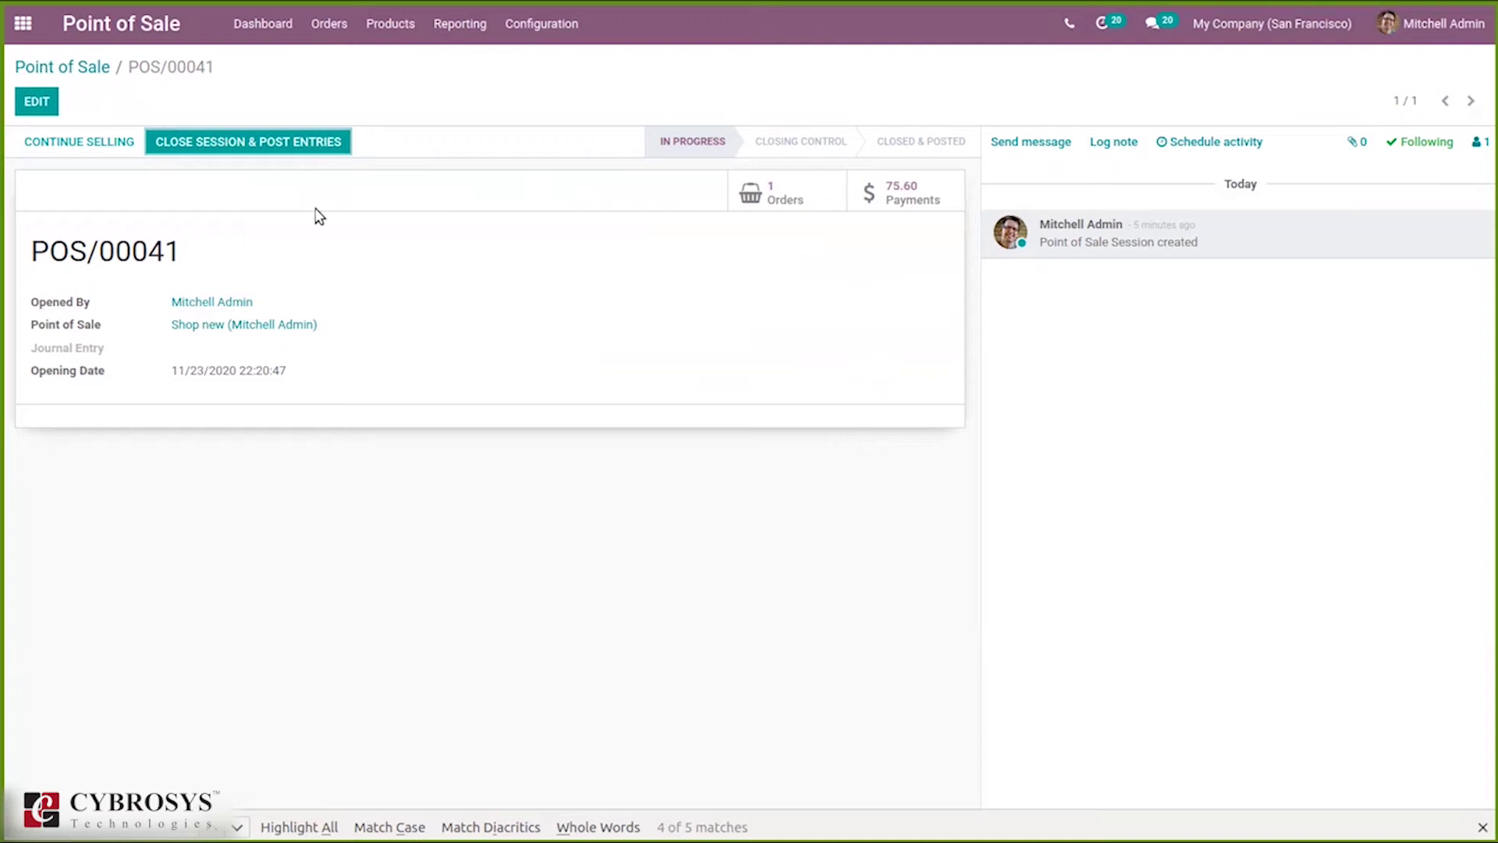
{"action": "left_click", "coordinate": [555, 23]}
Step: Check the Inventory Management setting in Point of Sale Settings, then return to the dashboard
{"action": "left_click", "coordinate": [572, 65]}
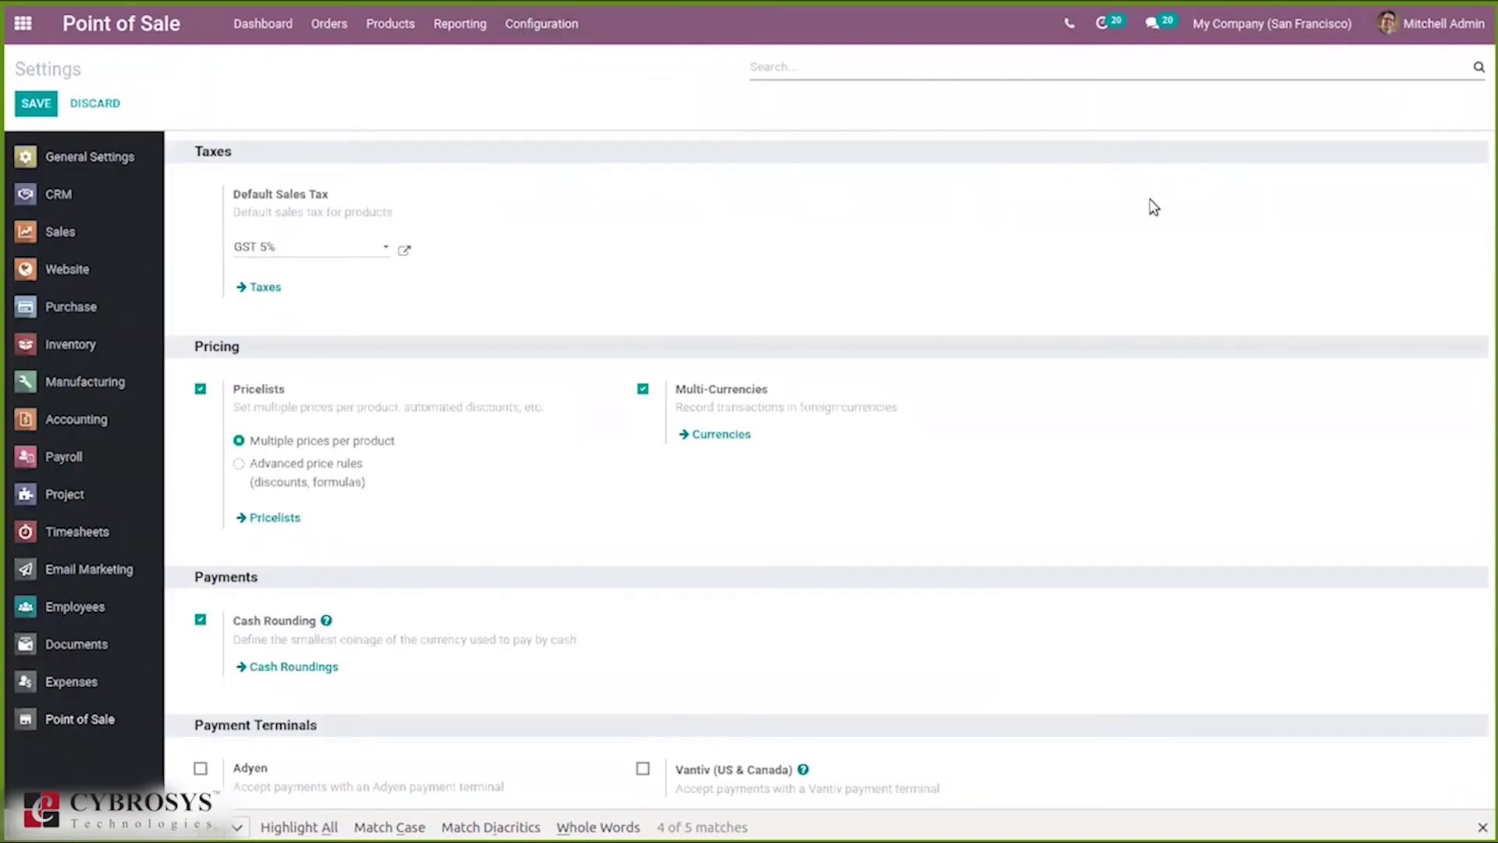
{"action": "left_click_drag", "start_coordinate": [1486, 269], "coordinate": [1488, 658]}
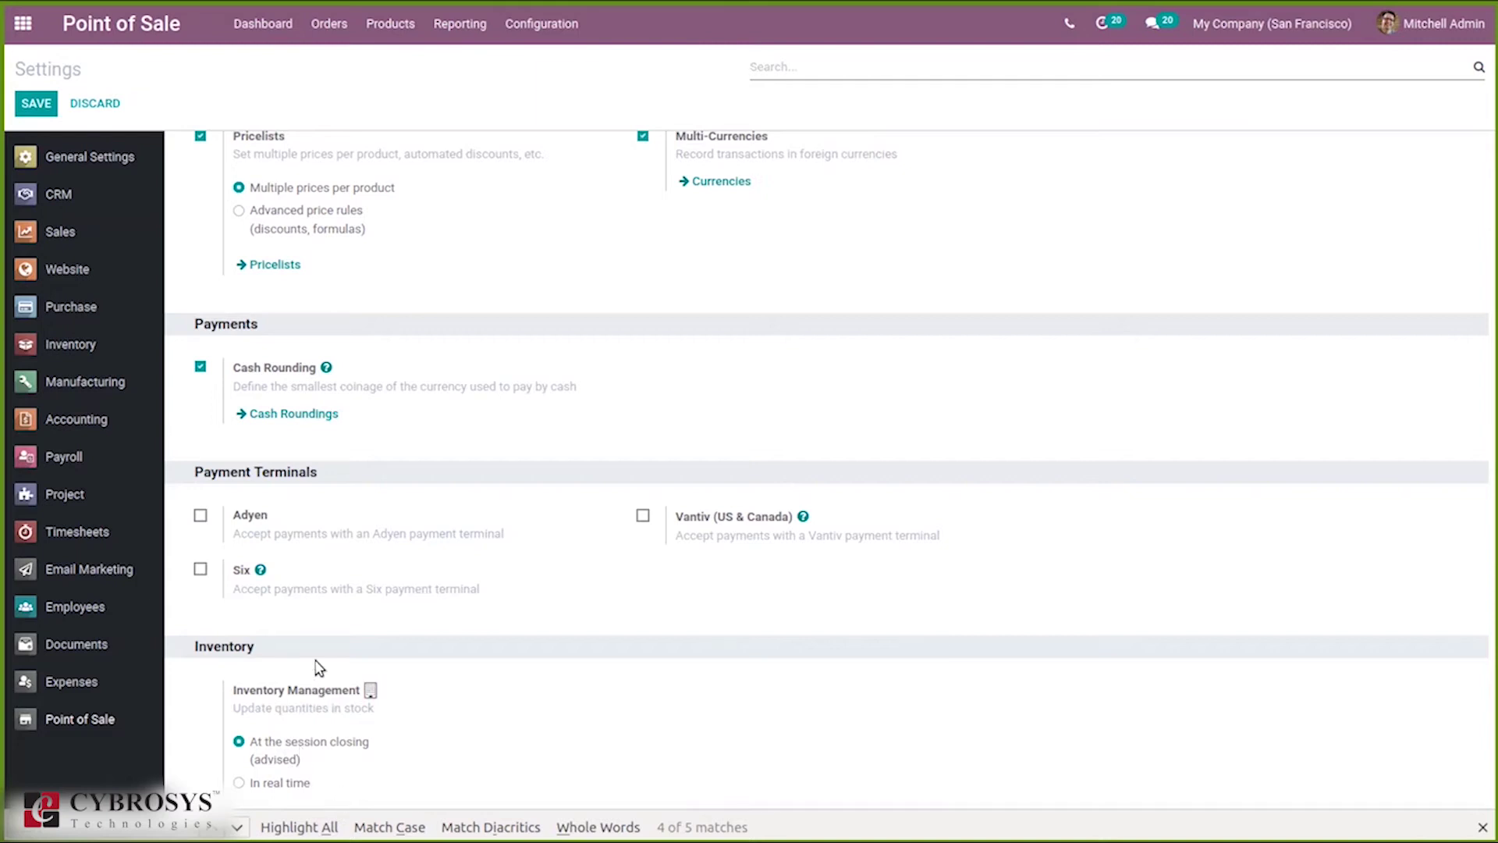
{"action": "left_click", "coordinate": [238, 23]}
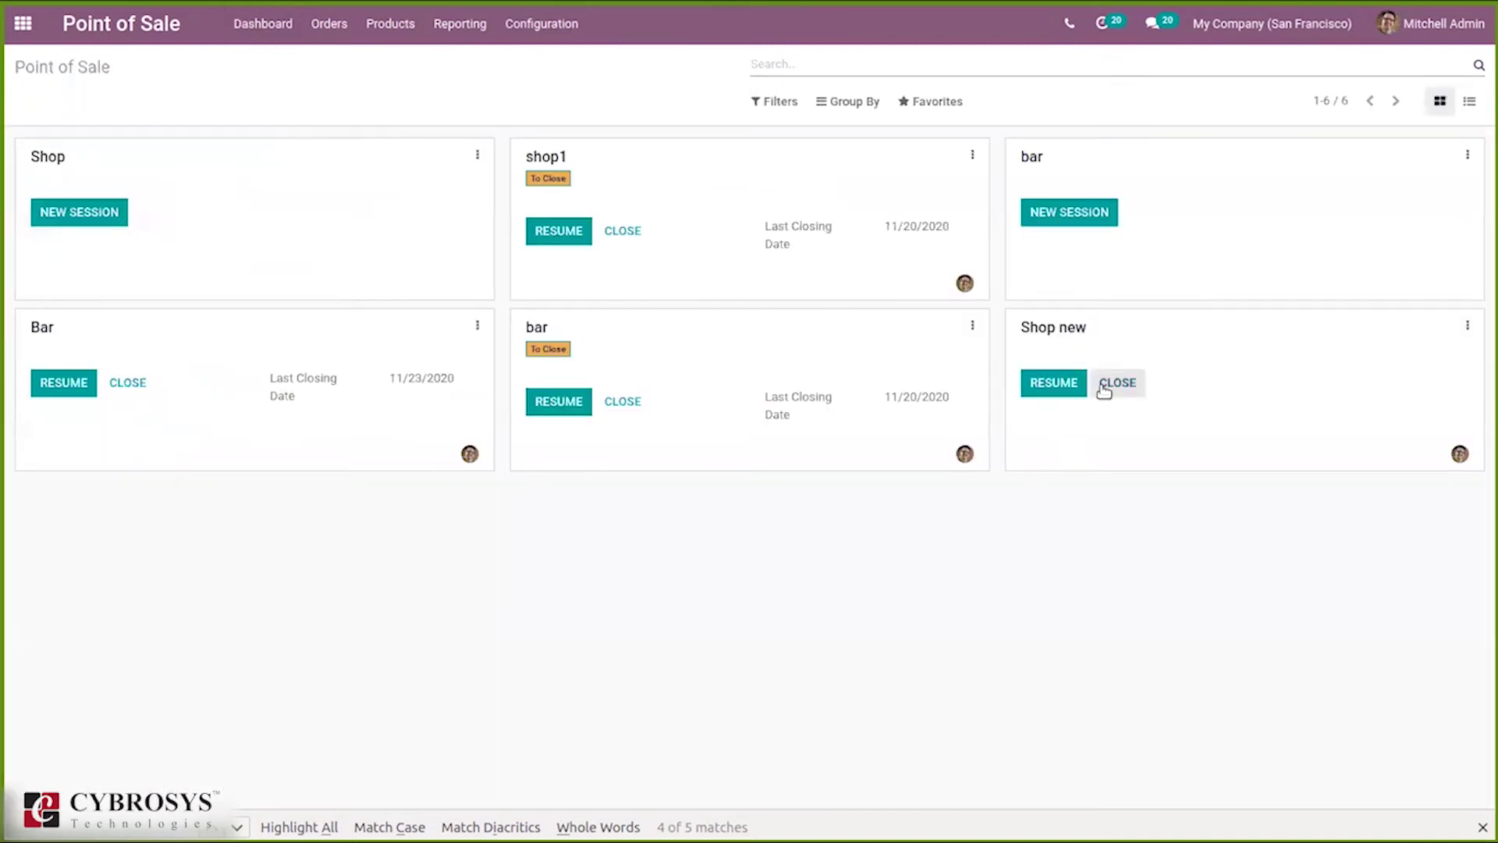
Step: Close and post session POS/00041, then inspect delivery WH/POS/00017 with lots Lot4567 and lot4678
{"action": "left_click", "coordinate": [1104, 386]}
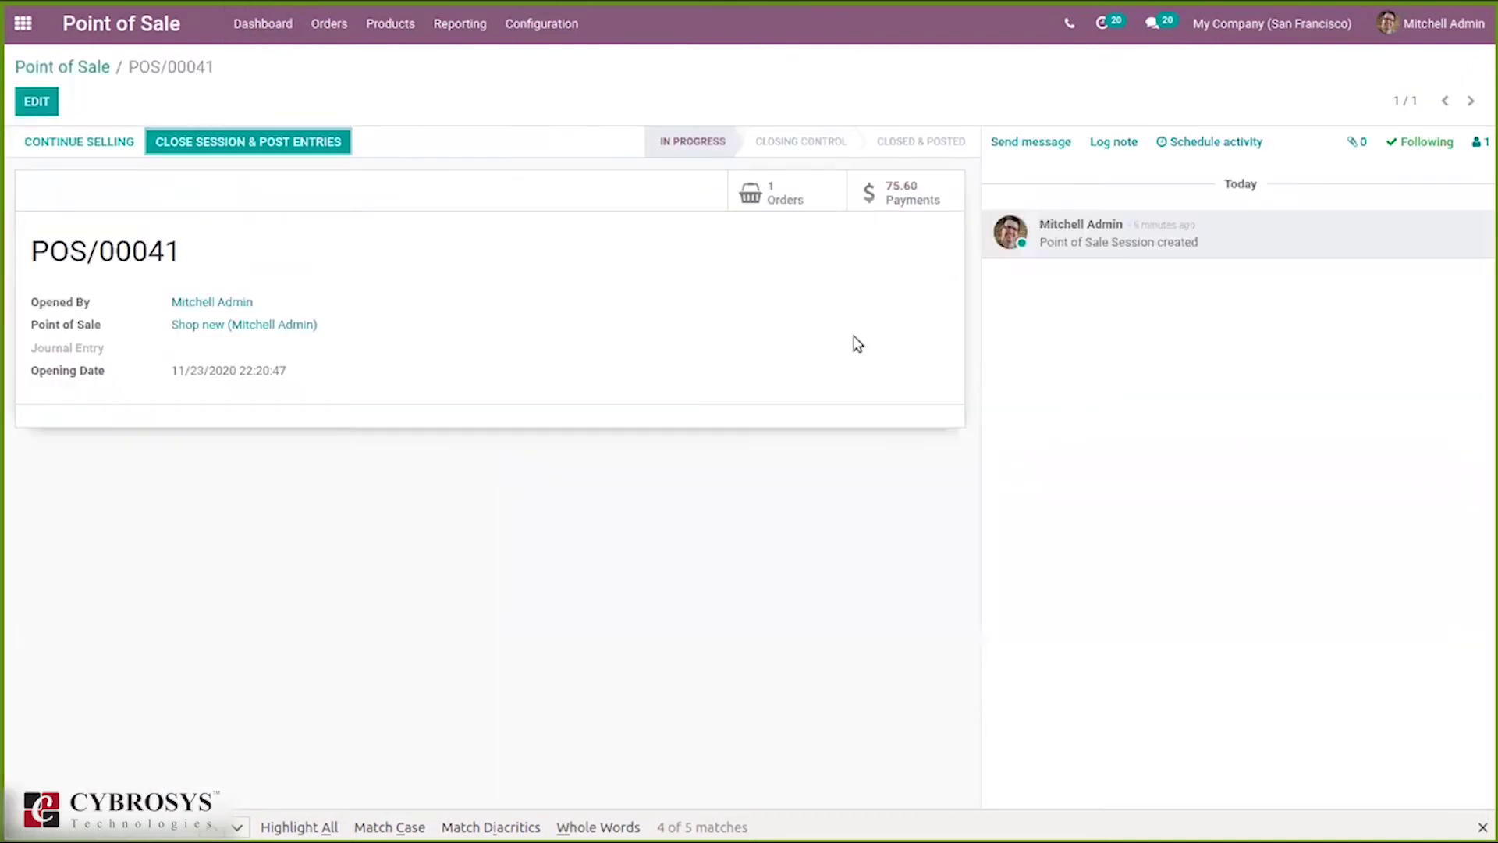
{"action": "left_click", "coordinate": [261, 152]}
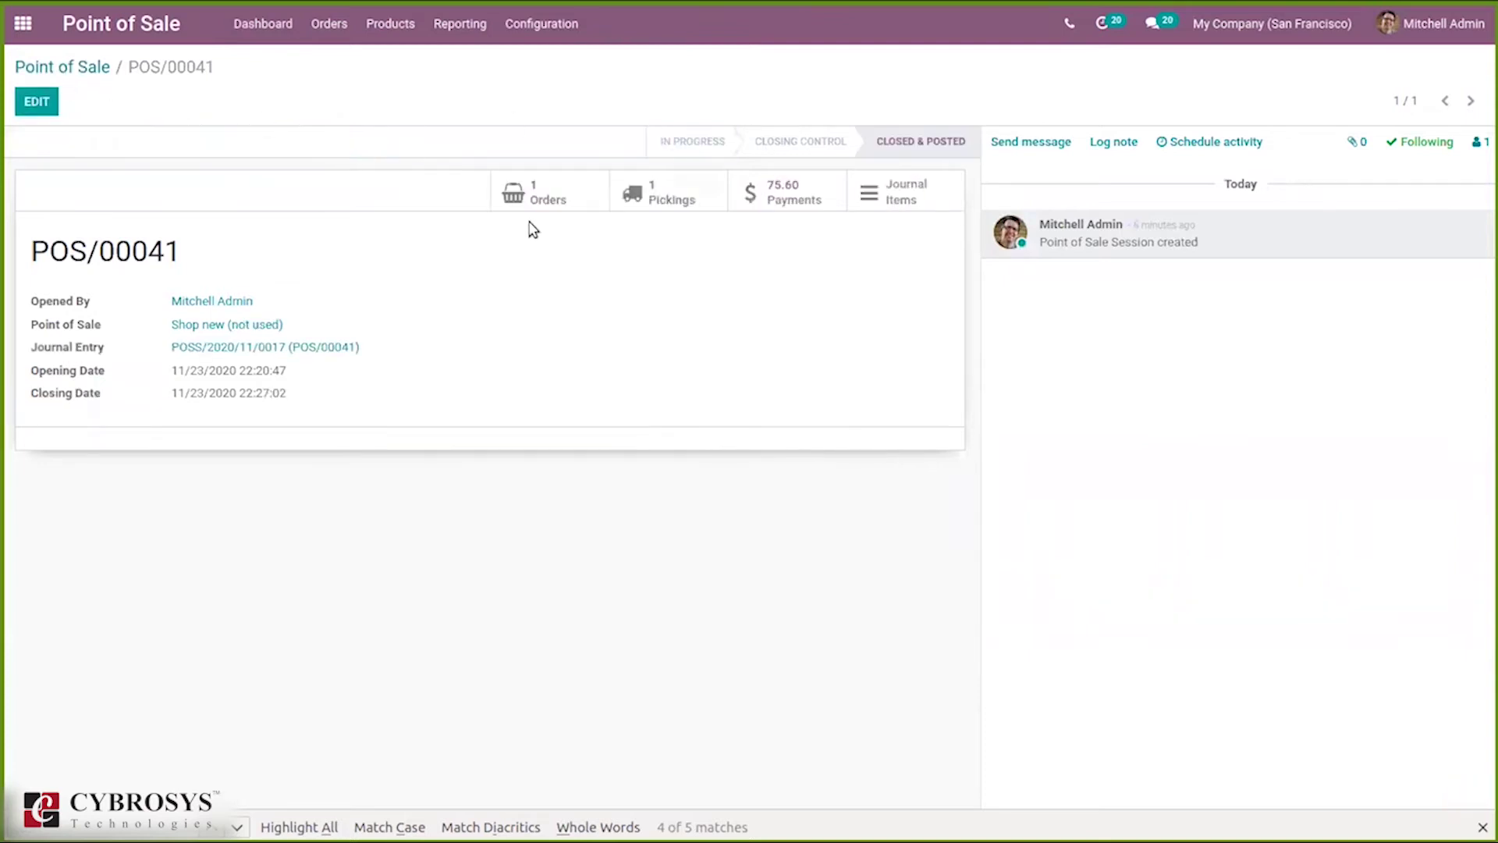
{"action": "left_click", "coordinate": [697, 200]}
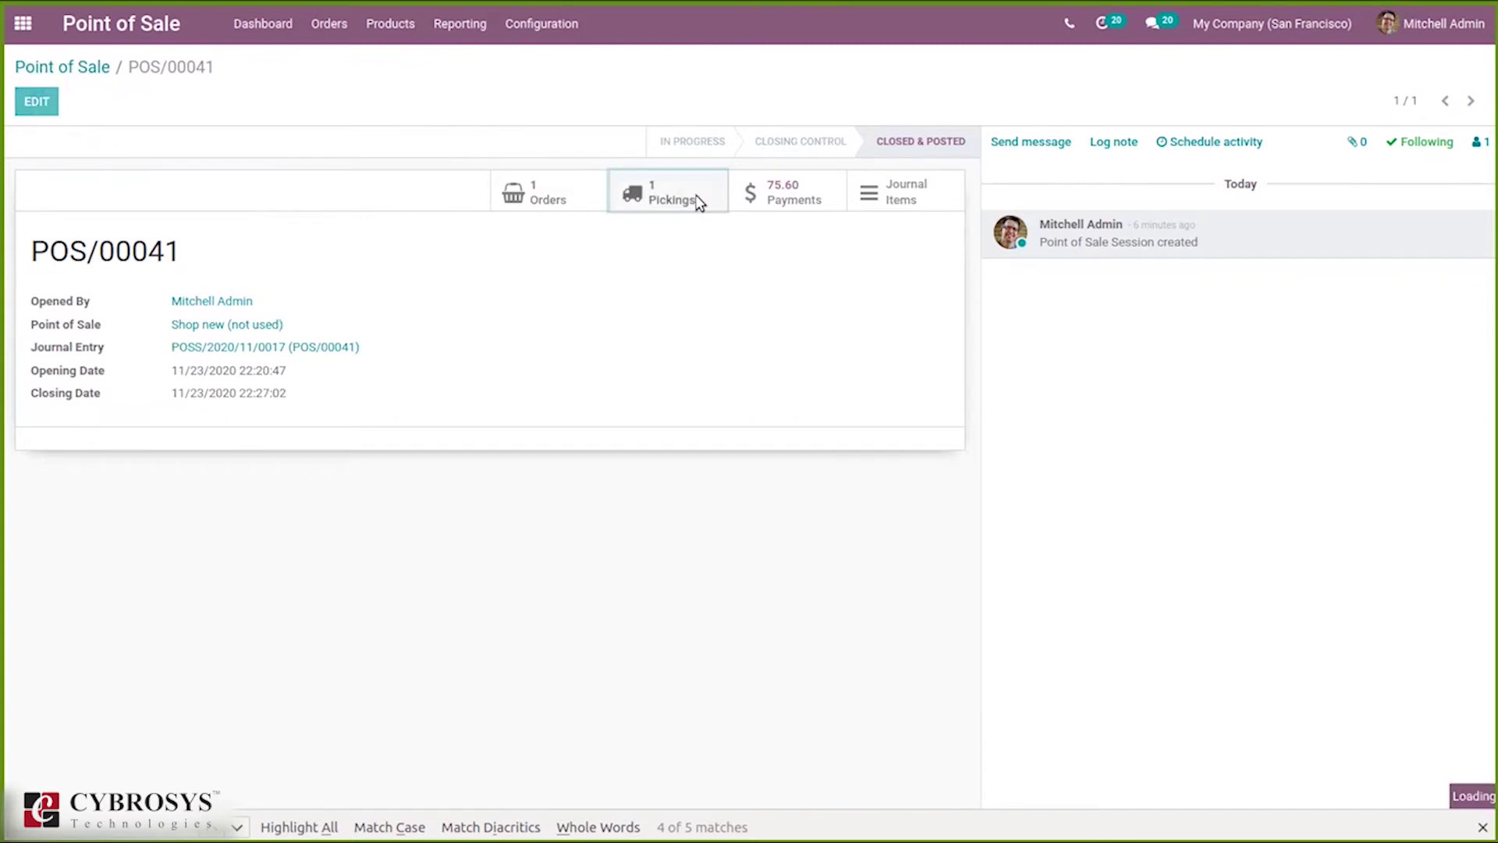
{"action": "left_click", "coordinate": [348, 187]}
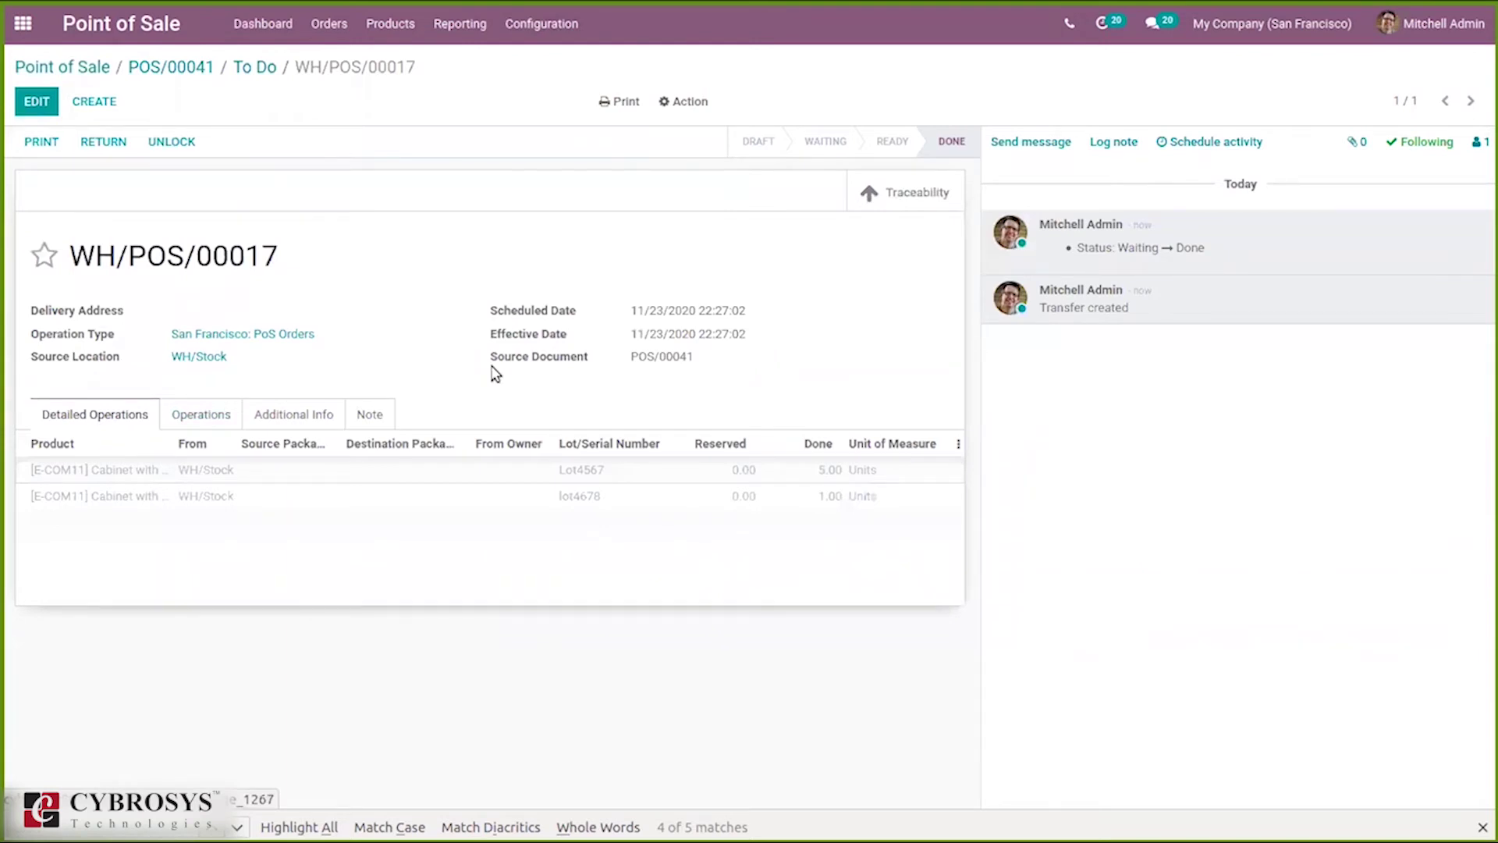
{"action": "left_click", "coordinate": [22, 33]}
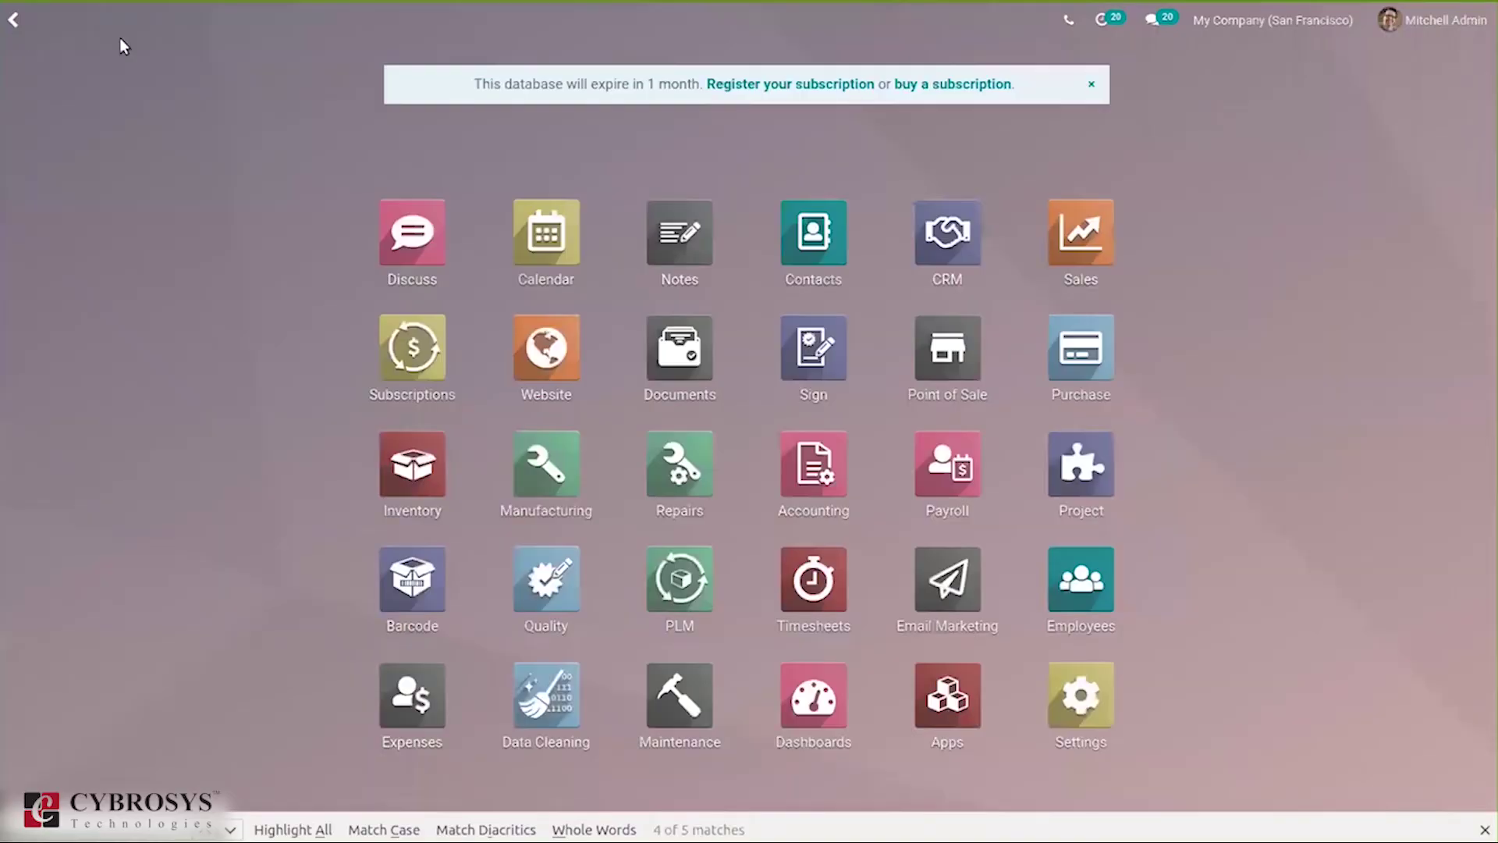
{"action": "left_click", "coordinate": [434, 473]}
{"action": "left_click", "coordinate": [448, 37]}
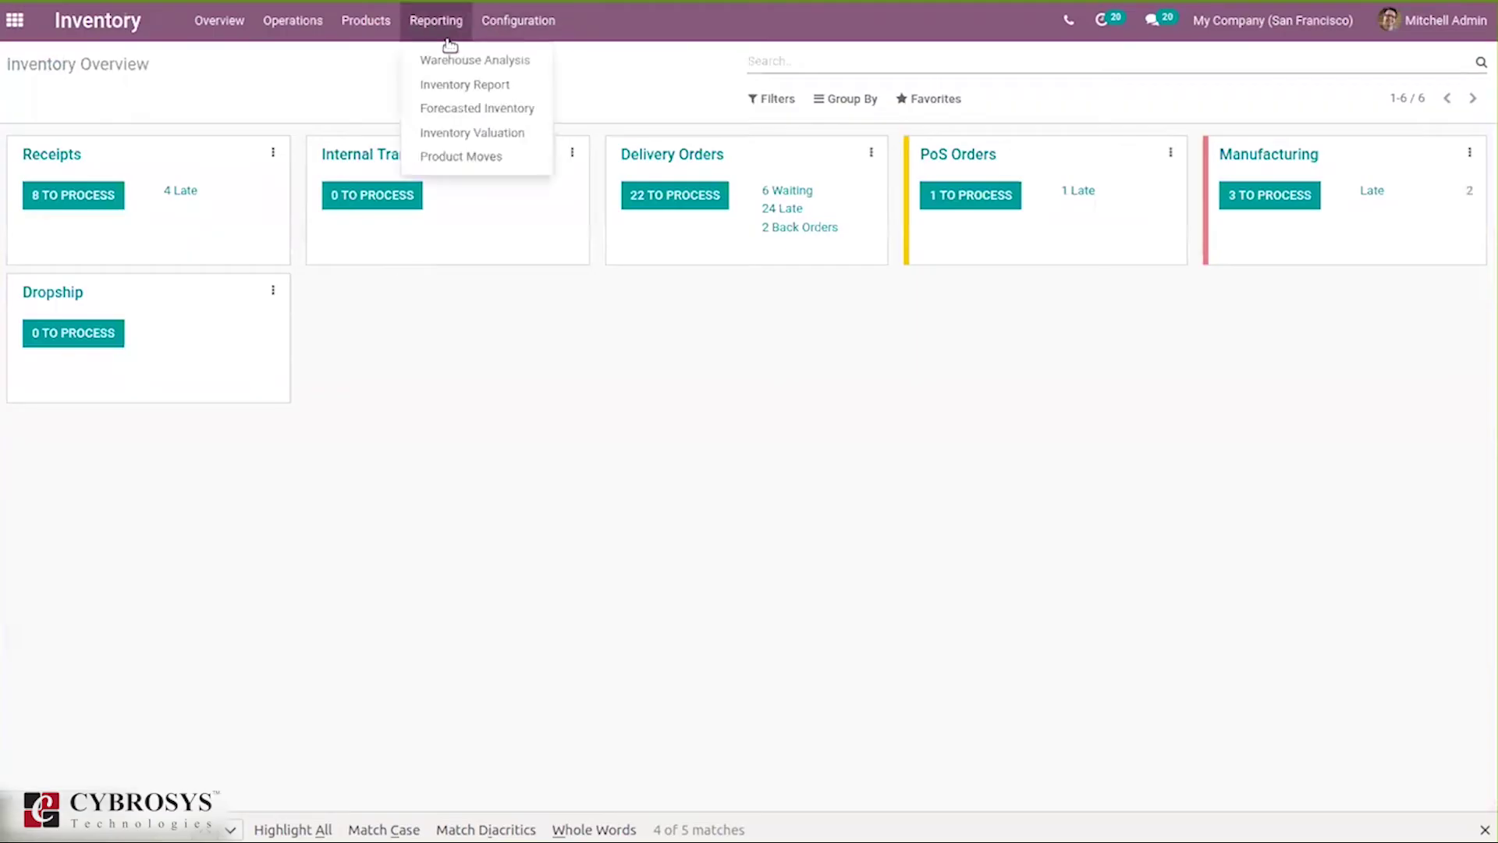
{"action": "left_click", "coordinate": [491, 158]}
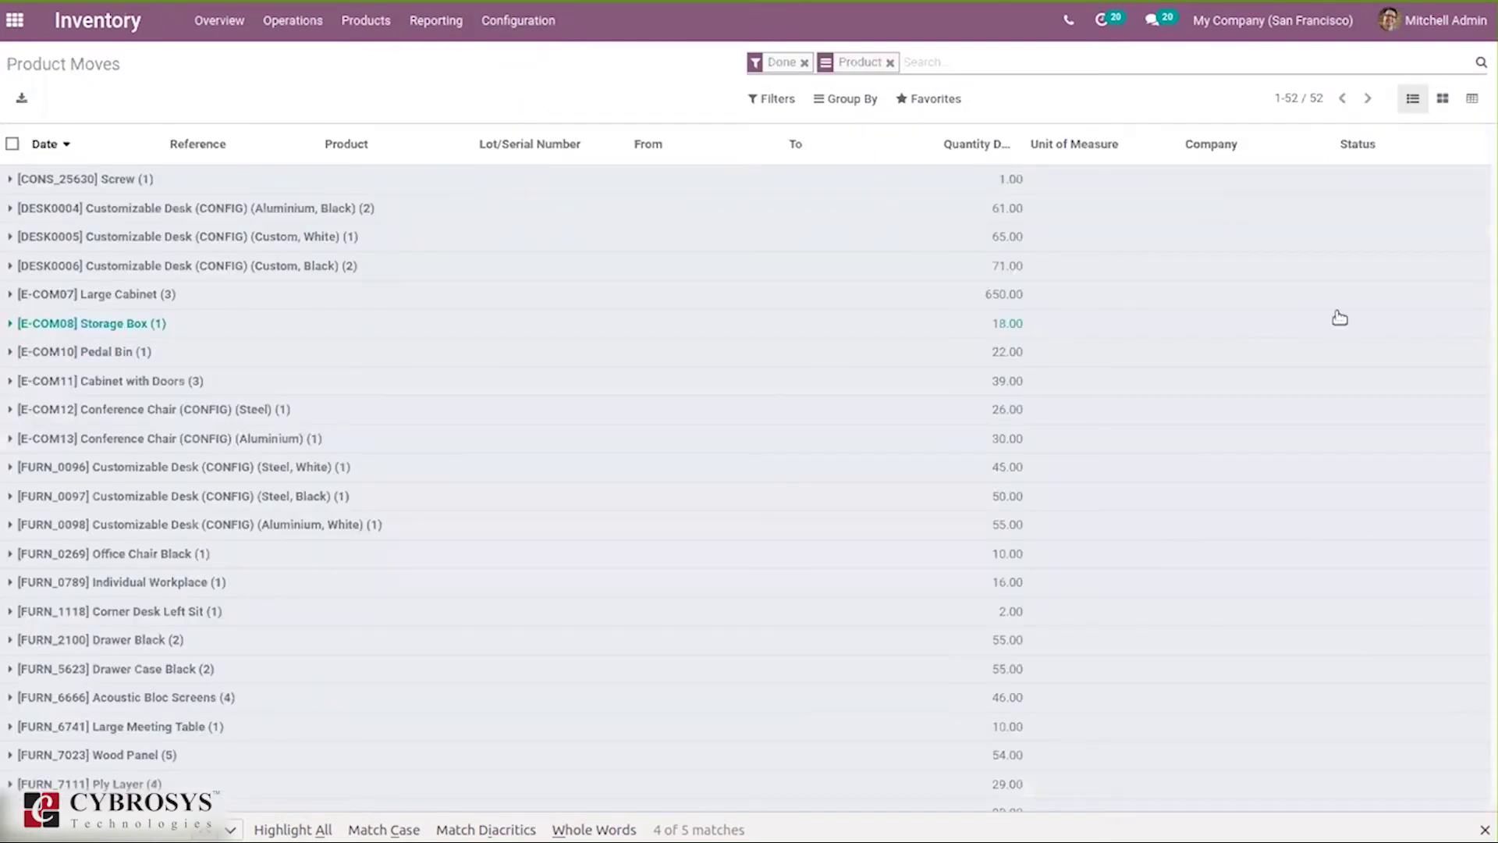
{"action": "mouse_move", "coordinate": [1488, 351]}
{"action": "left_mouse_down"}
{"action": "mouse_move", "coordinate": [1488, 418]}
{"action": "mouse_move", "coordinate": [1488, 376]}
{"action": "left_mouse_up"}
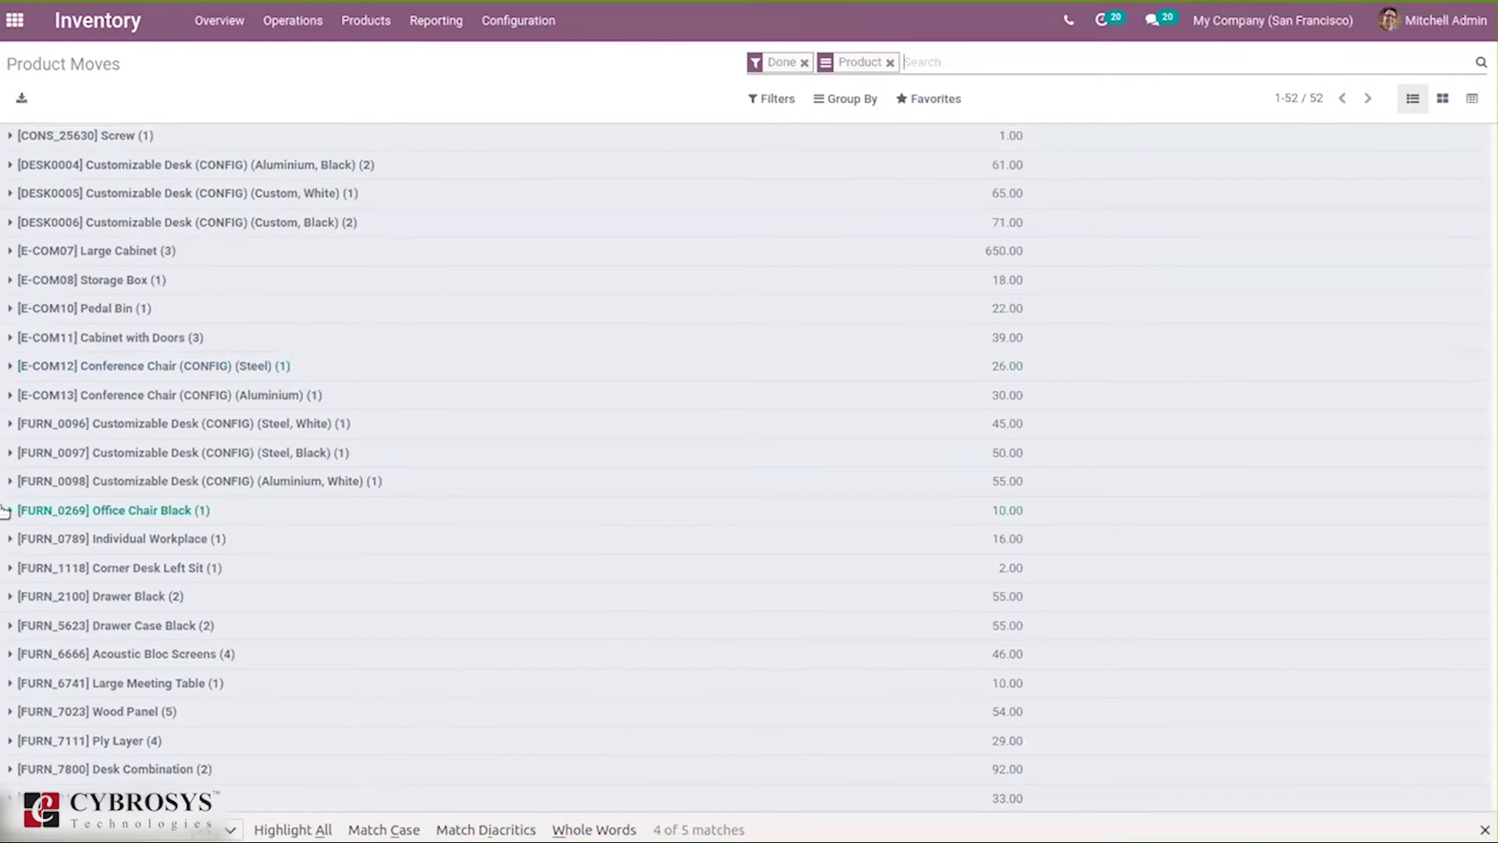
{"action": "left_click", "coordinate": [12, 339]}
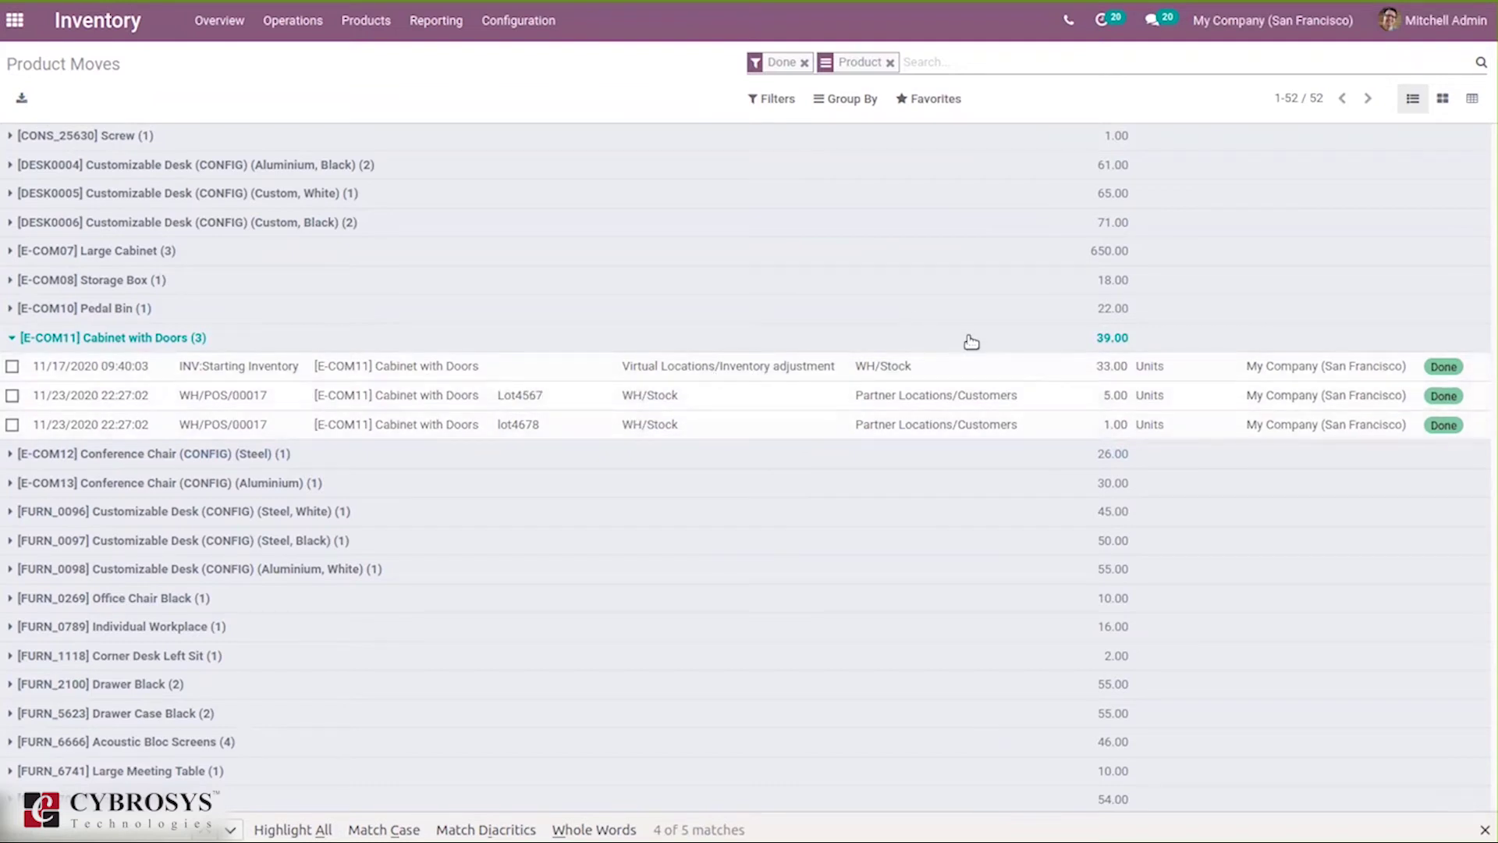
{"action": "scroll", "coordinate": [1490, 315], "scroll_direction": "up", "scroll_amount": 1}
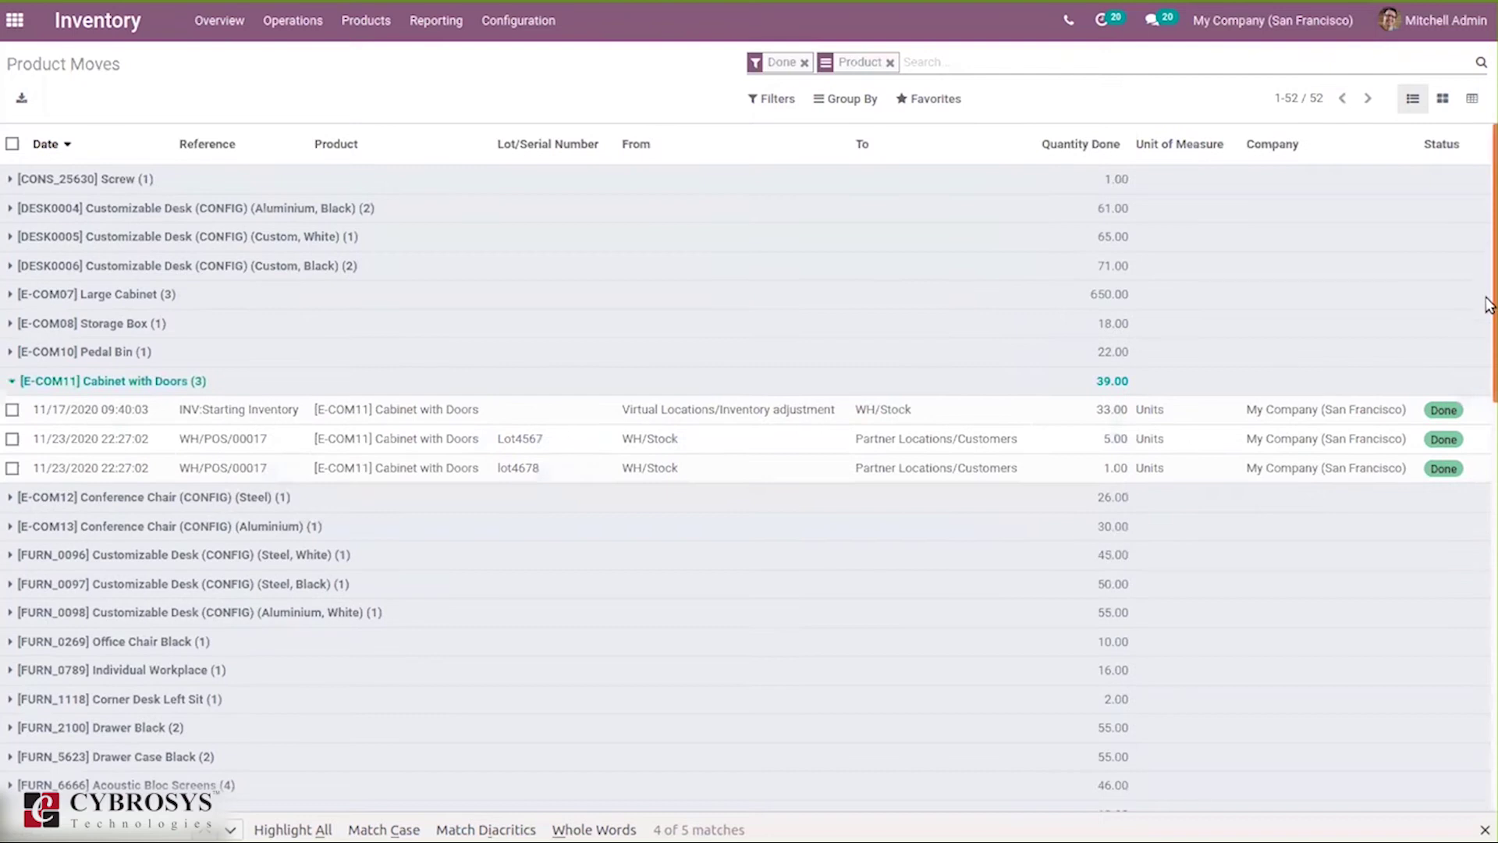
{"action": "scroll", "coordinate": [1490, 304], "scroll_direction": "down", "scroll_amount": 2}
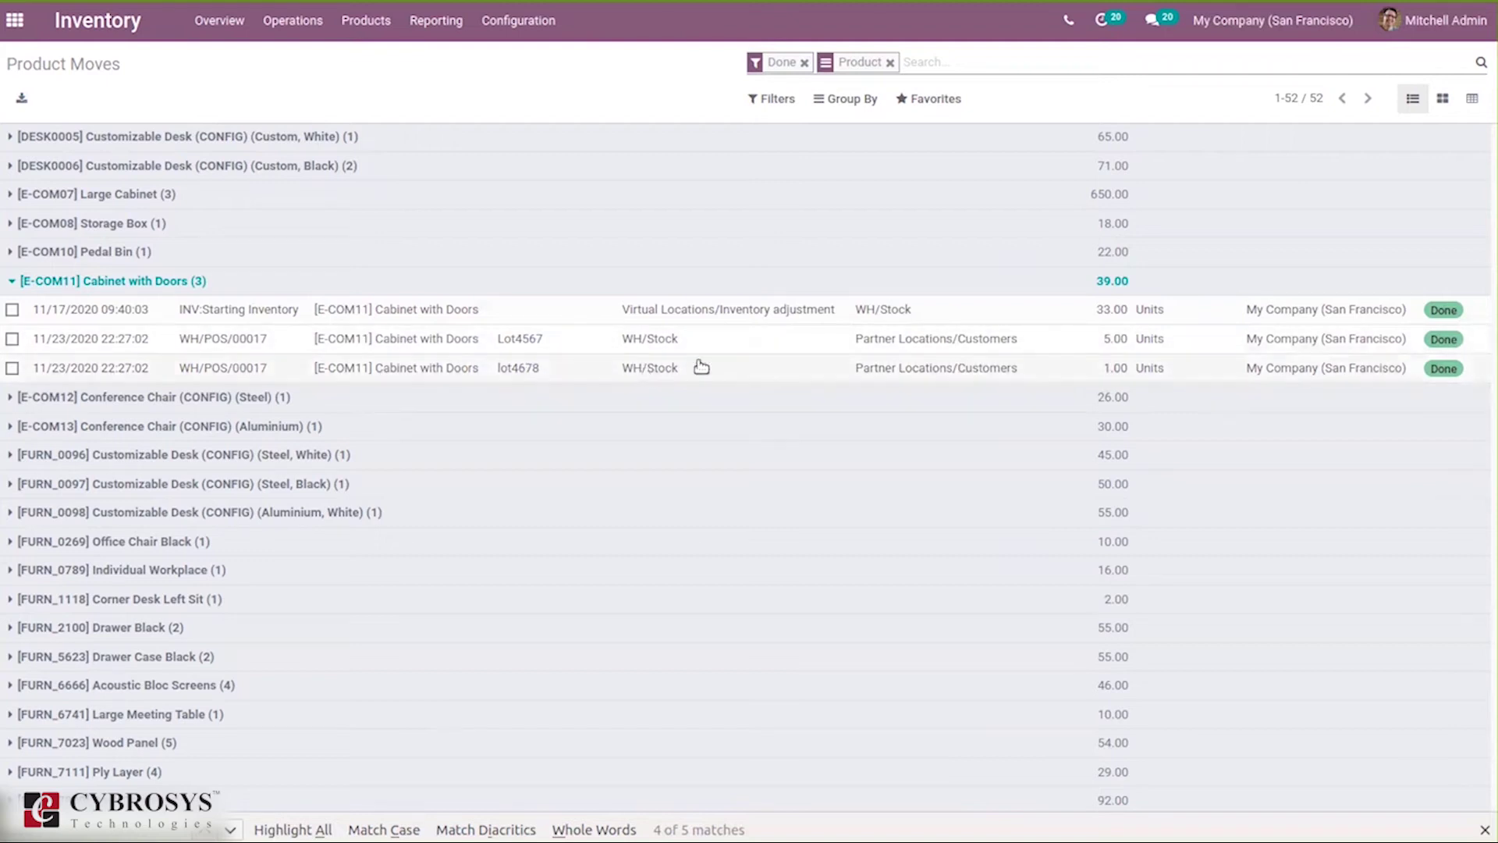
{"action": "left_click", "coordinate": [518, 337]}
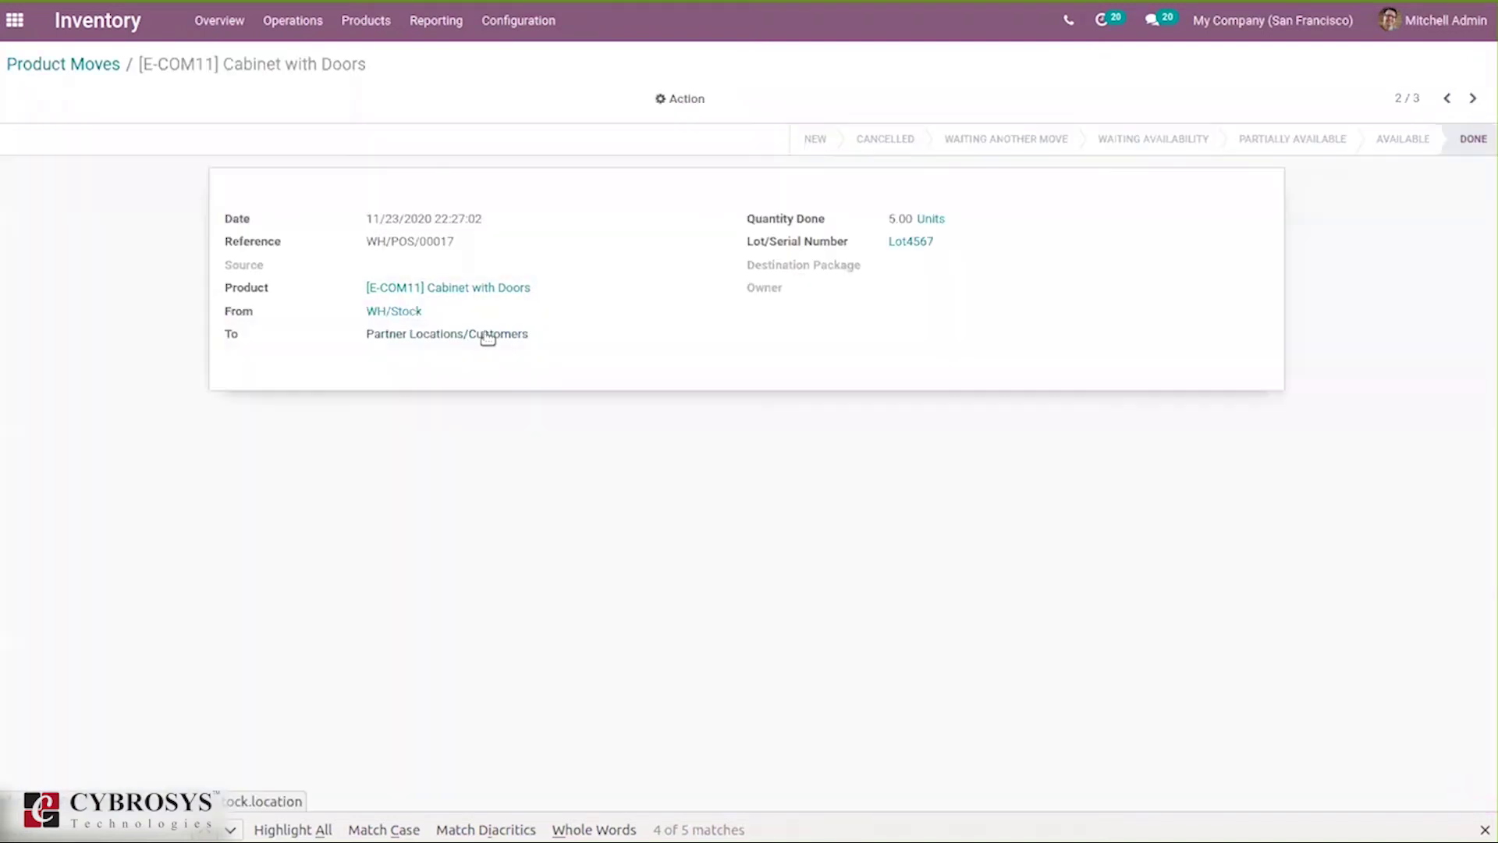
{"action": "left_click", "coordinate": [435, 289]}
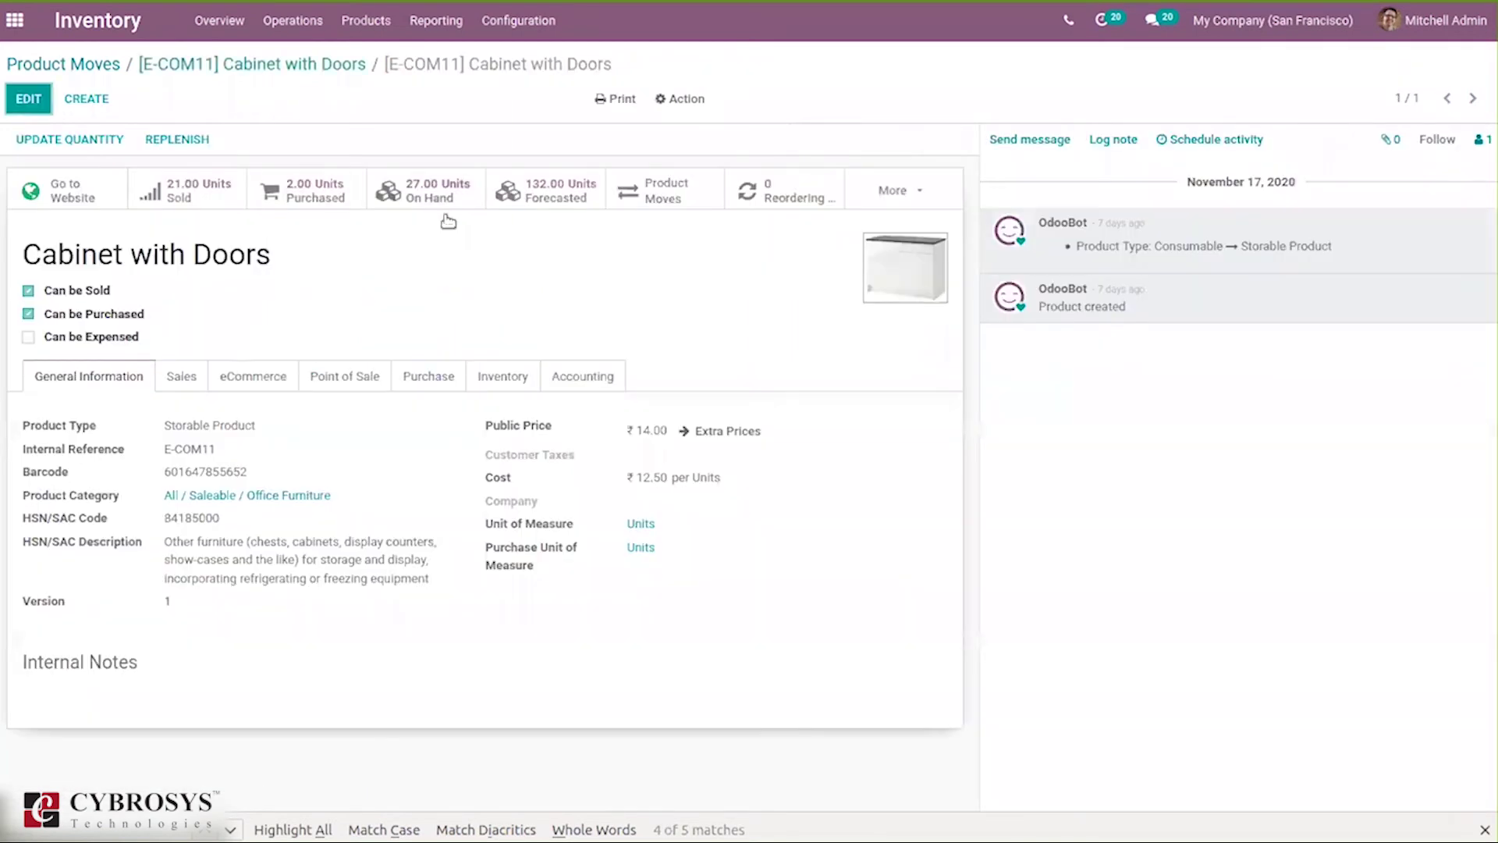
{"action": "left_click", "coordinate": [155, 65]}
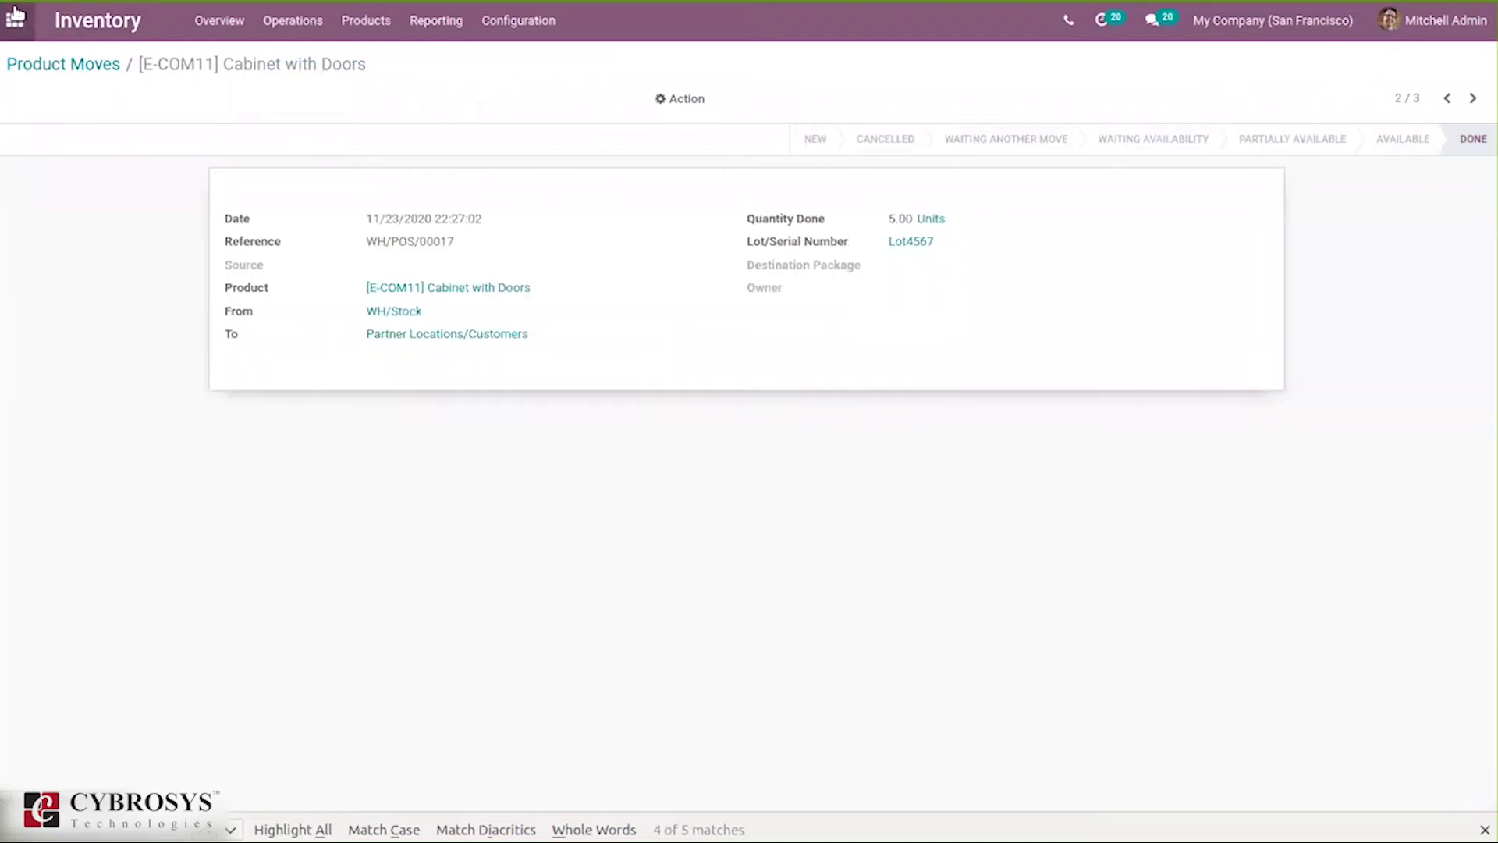
{"action": "left_click", "coordinate": [15, 14]}
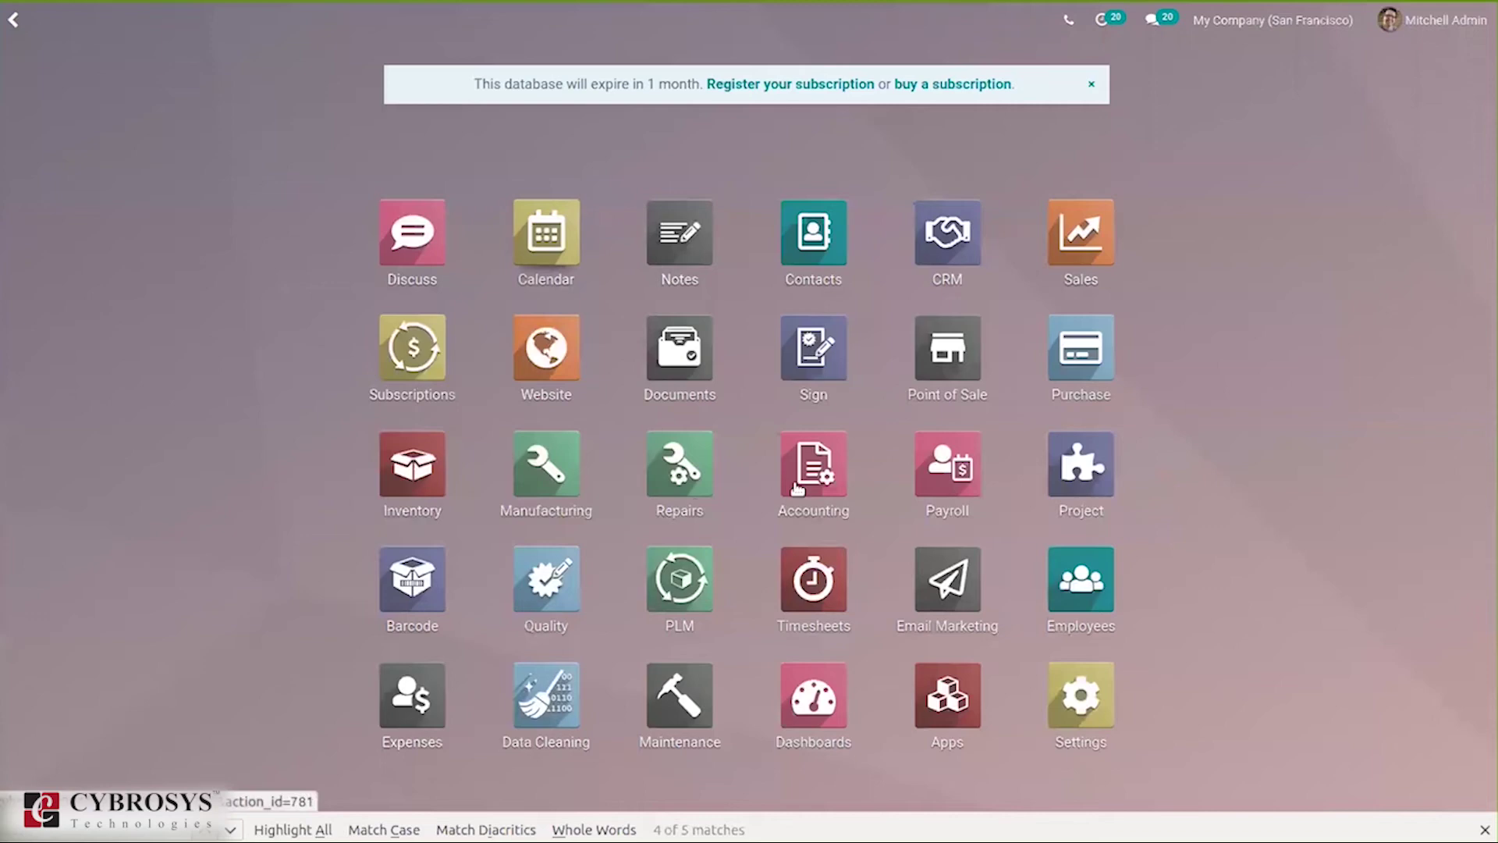
Step: Open the list of products available in Point of Sale
{"action": "left_click", "coordinate": [411, 451]}
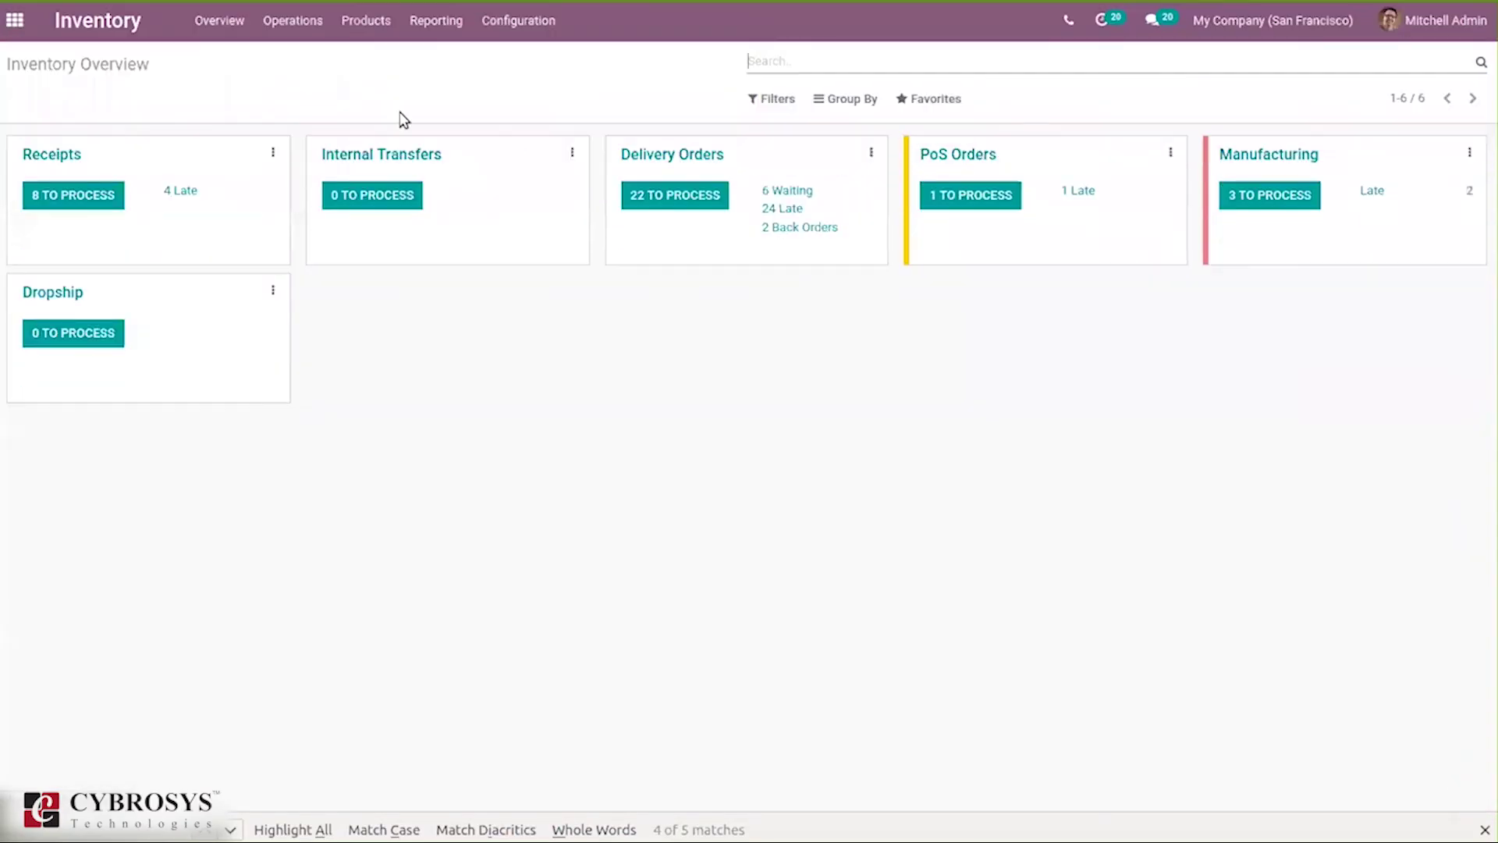
{"action": "left_click", "coordinate": [15, 20]}
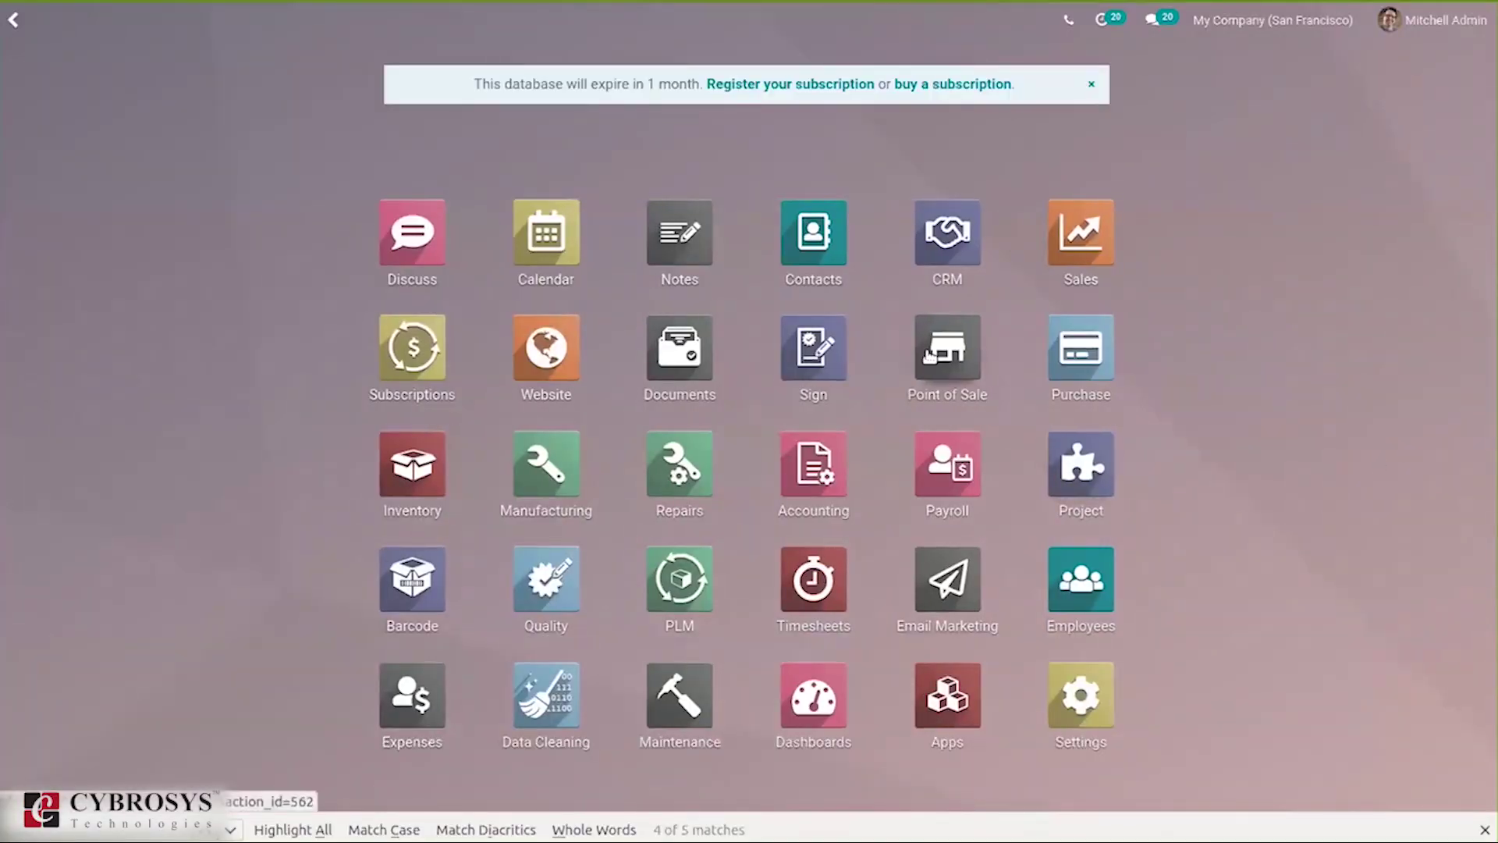
{"action": "left_click", "coordinate": [929, 355]}
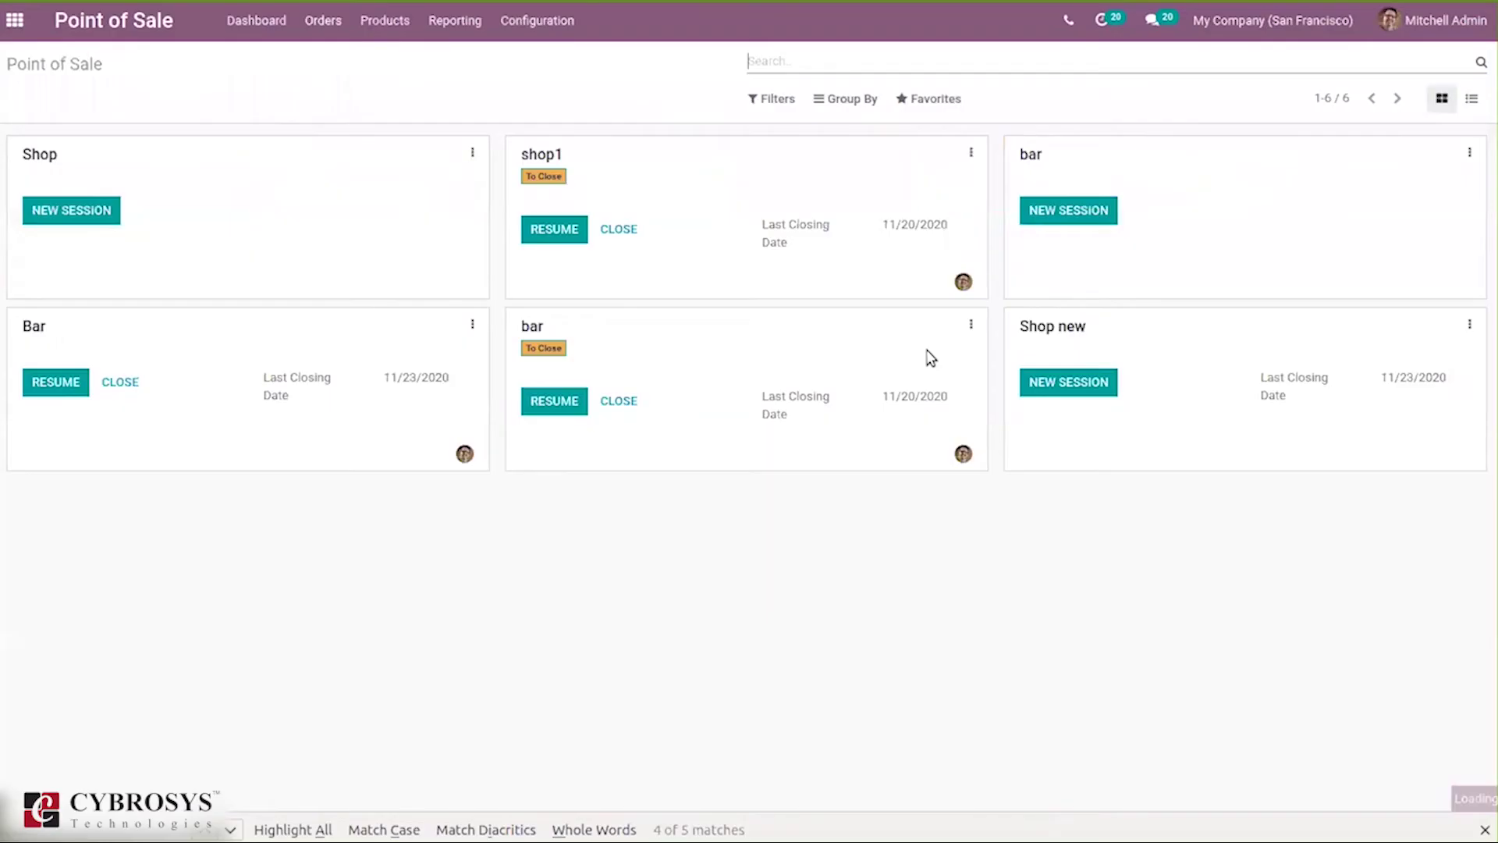
{"action": "left_click", "coordinate": [407, 30]}
{"action": "left_click", "coordinate": [412, 63]}
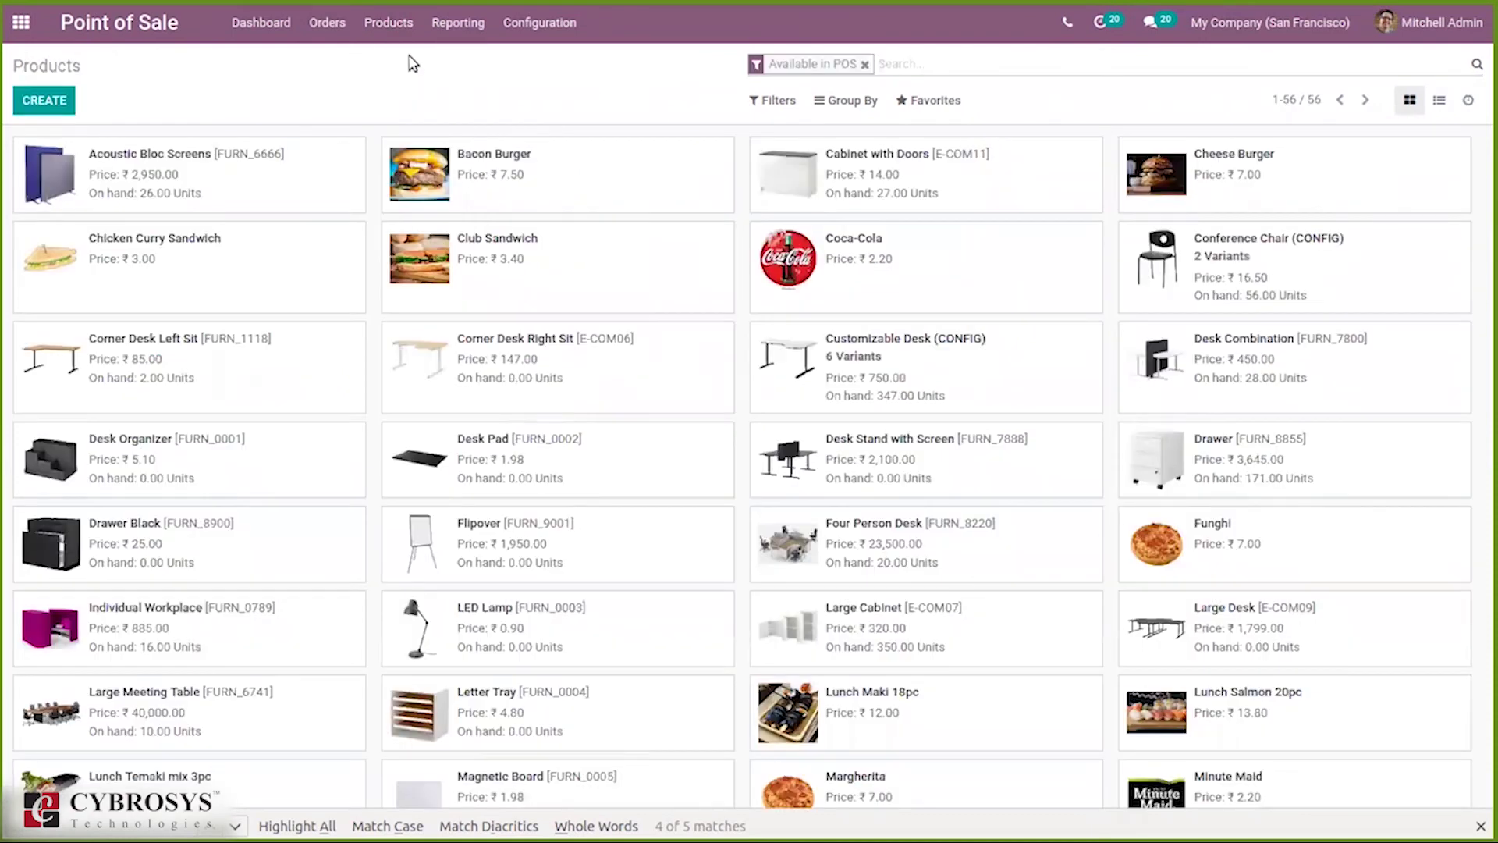
Step: Create product Board as a Storable Product tracked by unique serial number, and save it
{"action": "left_click", "coordinate": [57, 101]}
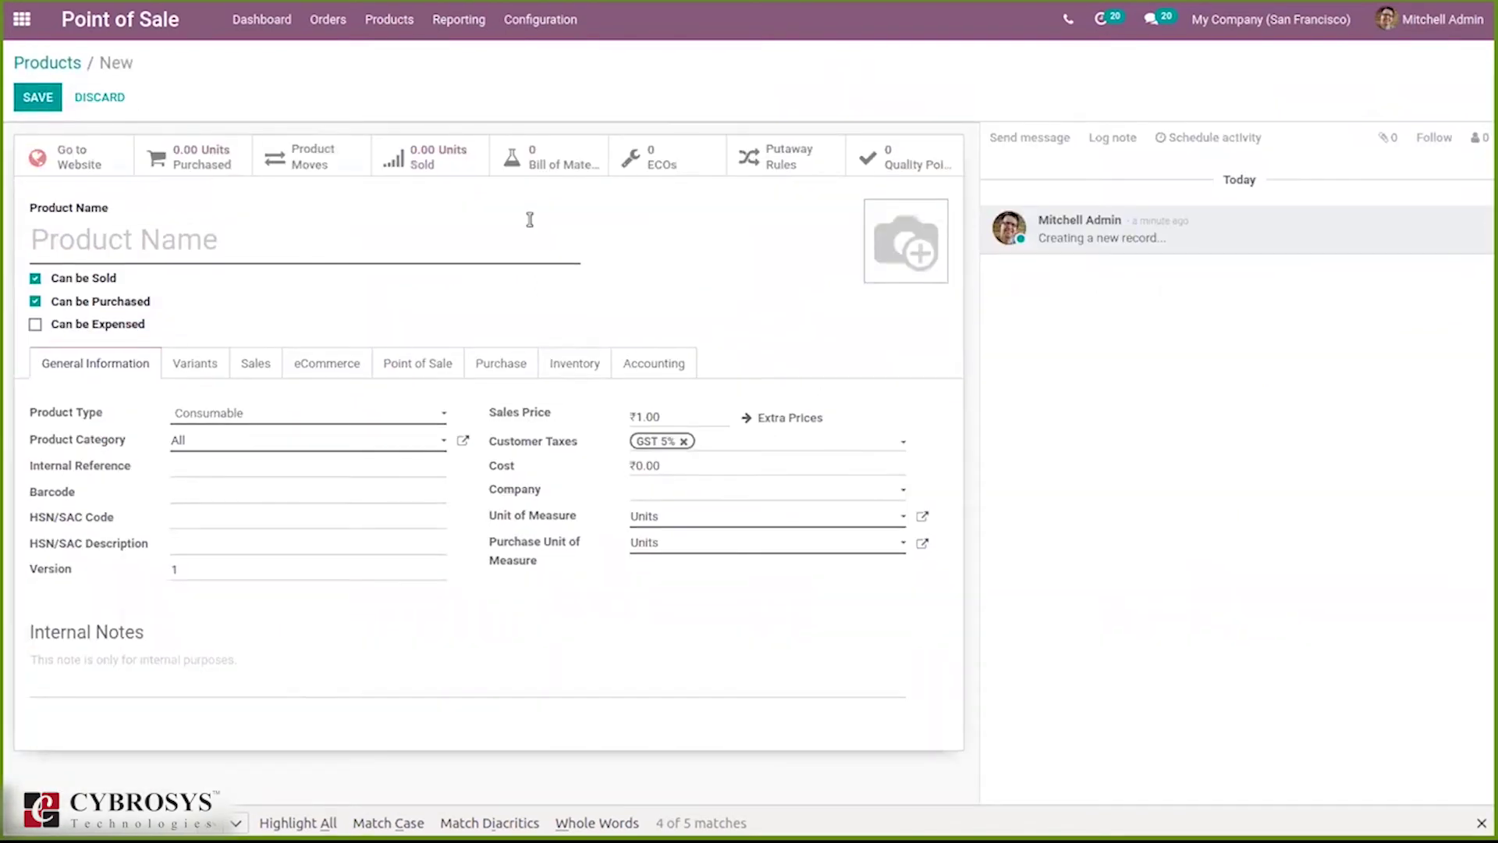
{"action": "type", "text": "B"}
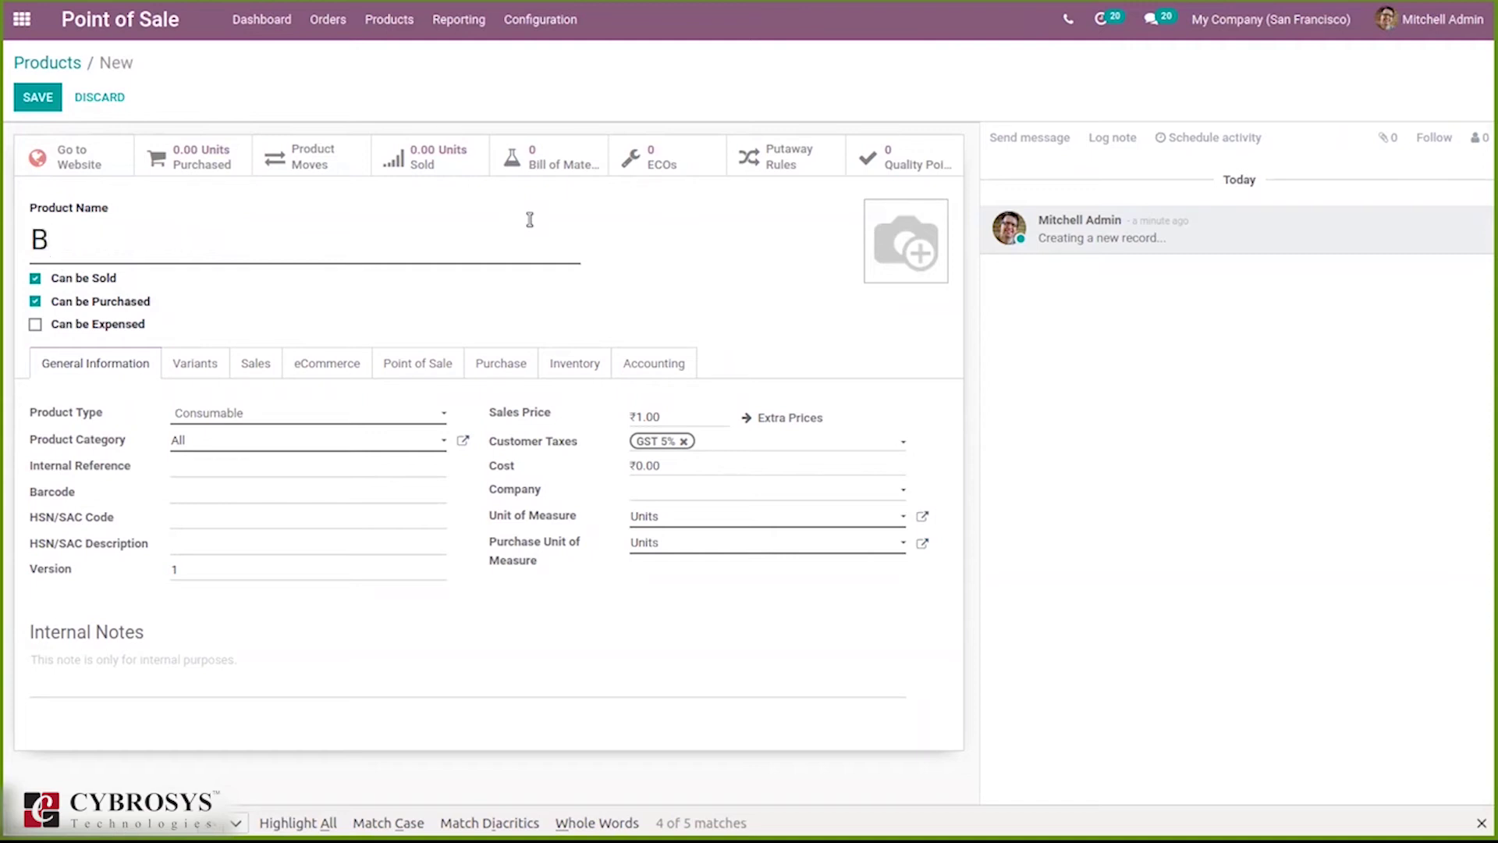
{"action": "type", "text": "orard"}
{"action": "key", "text": "Left"}
{"action": "key", "text": "Left"}
{"action": "key", "text": "Left"}
{"action": "key", "text": "Left"}
{"action": "left_click", "coordinate": [248, 417]}
{"action": "key", "text": "Escape"}
{"action": "left_click", "coordinate": [575, 435]}
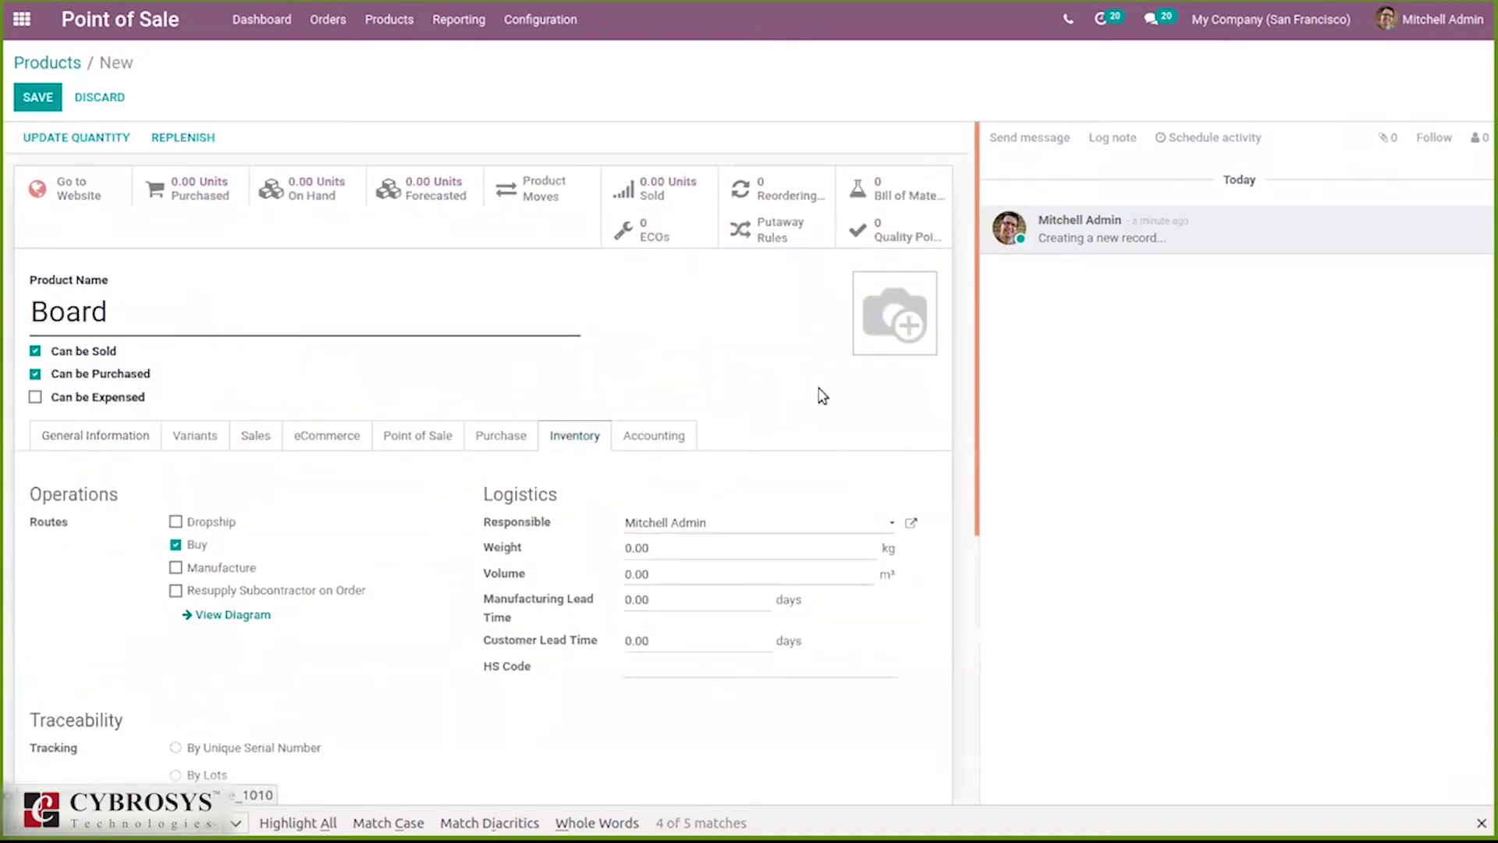
{"action": "scroll", "coordinate": [966, 445], "scroll_direction": "down", "scroll_amount": 4}
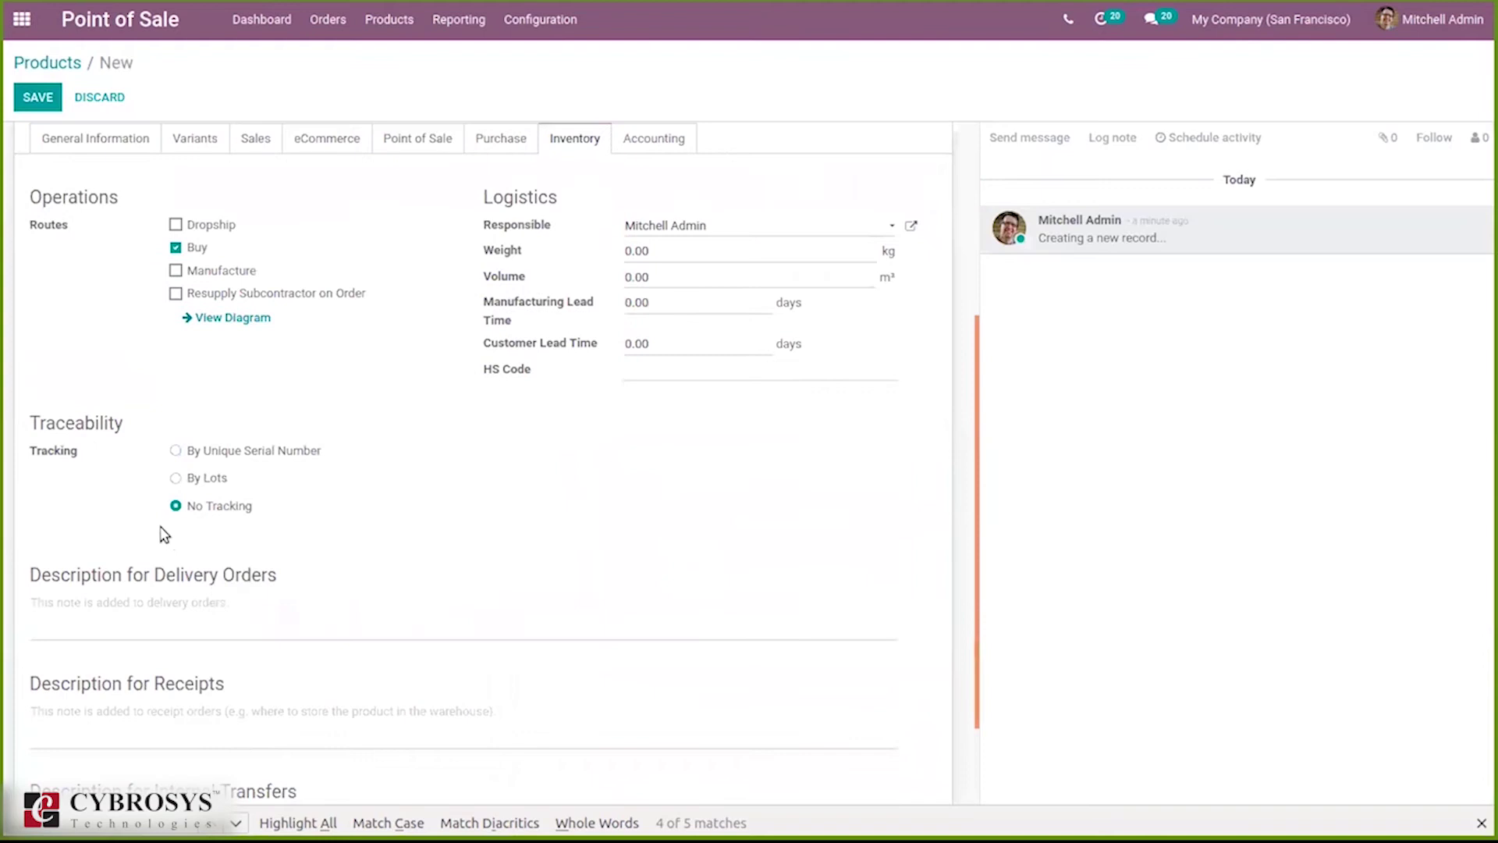
{"action": "left_click", "coordinate": [194, 453]}
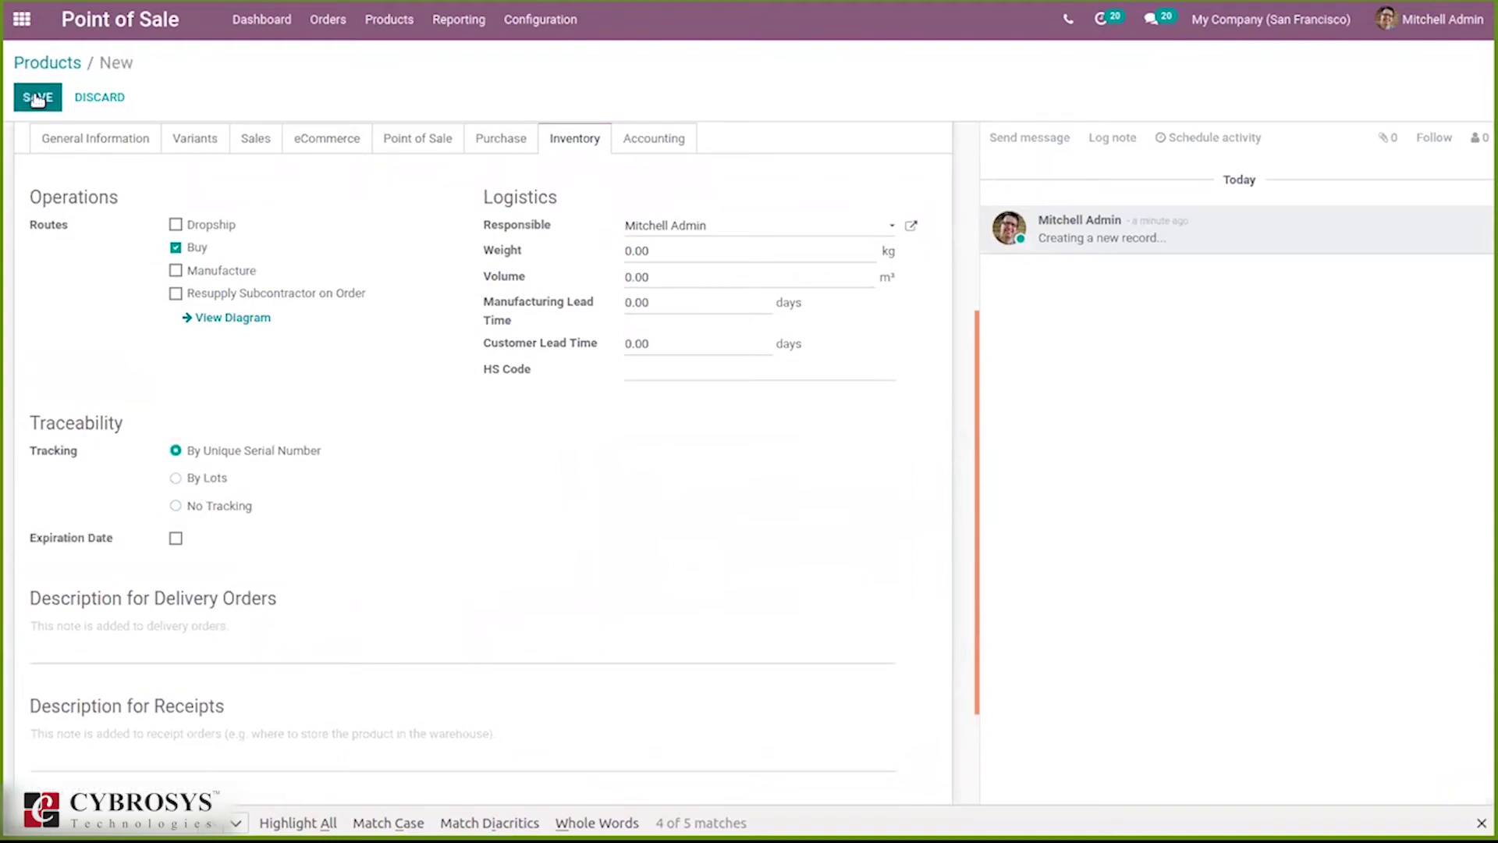
{"action": "left_click", "coordinate": [397, 141]}
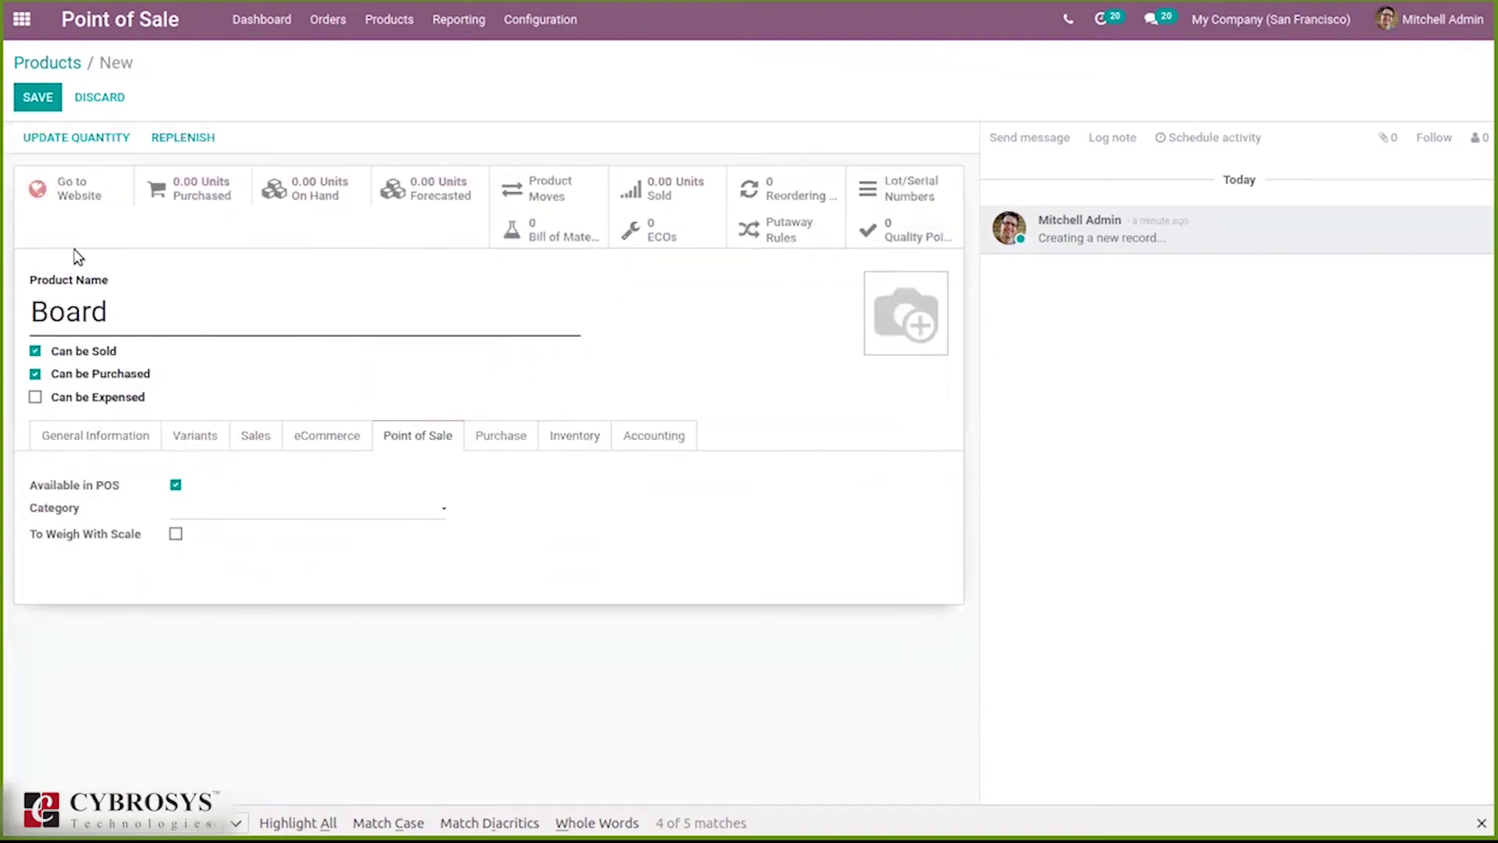
{"action": "left_click", "coordinate": [35, 104]}
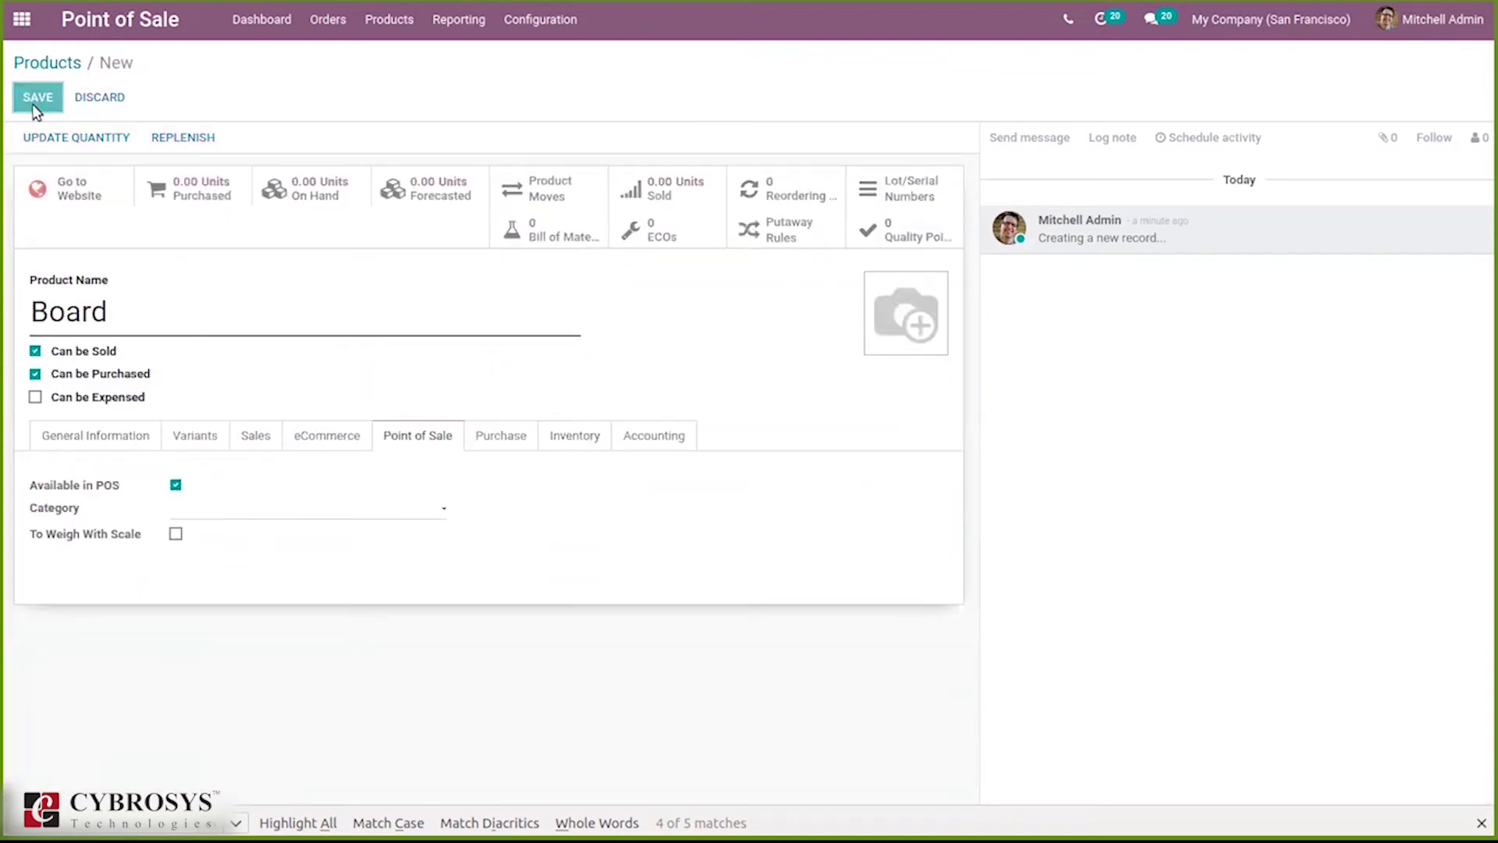
{"action": "left_click", "coordinate": [48, 64]}
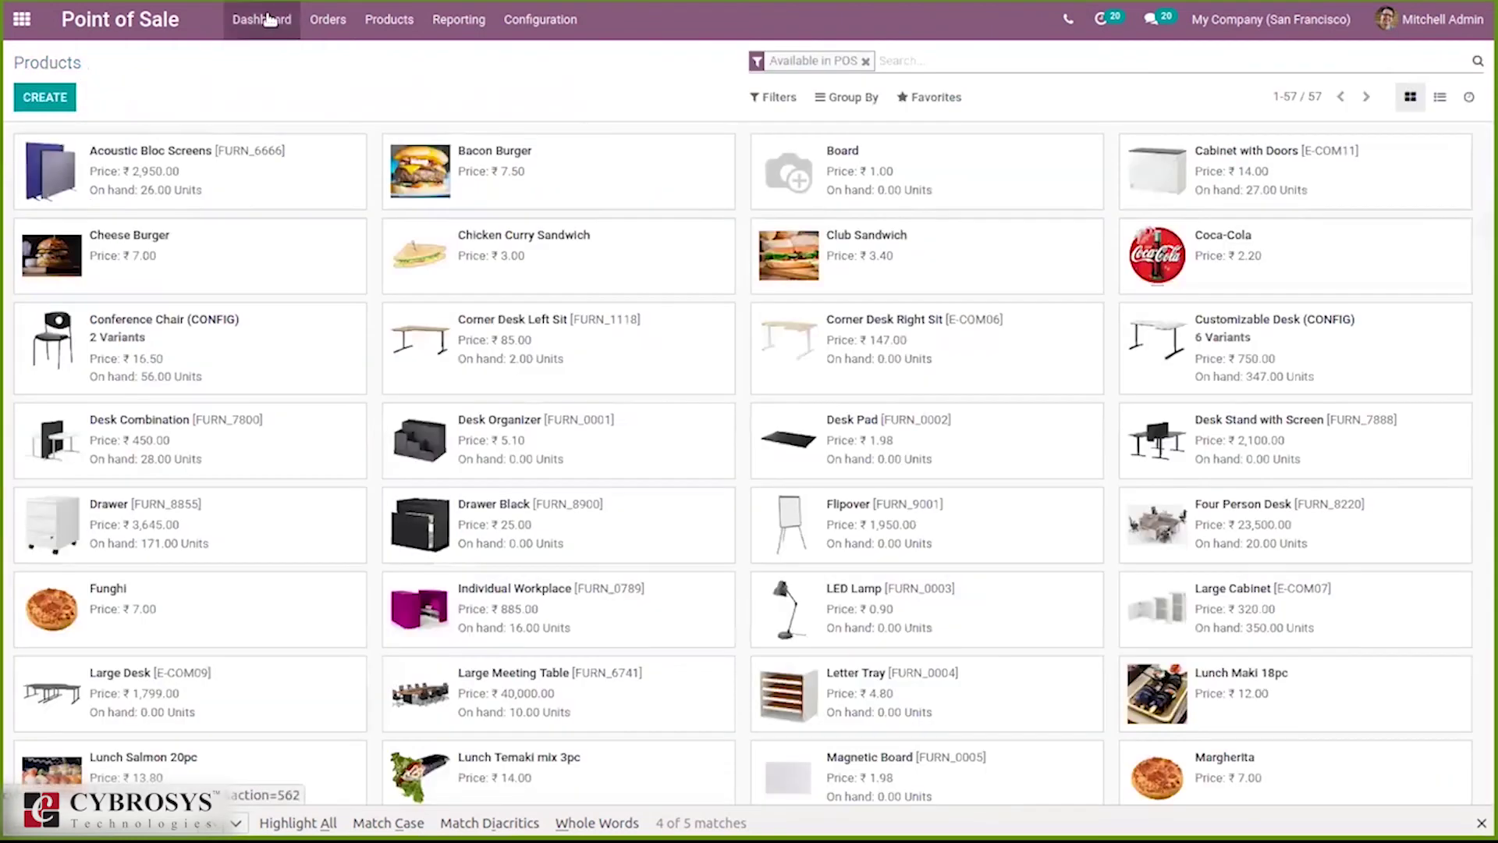
Step: Start a new Shop new session and add the Board product to the order
{"action": "left_click", "coordinate": [261, 20]}
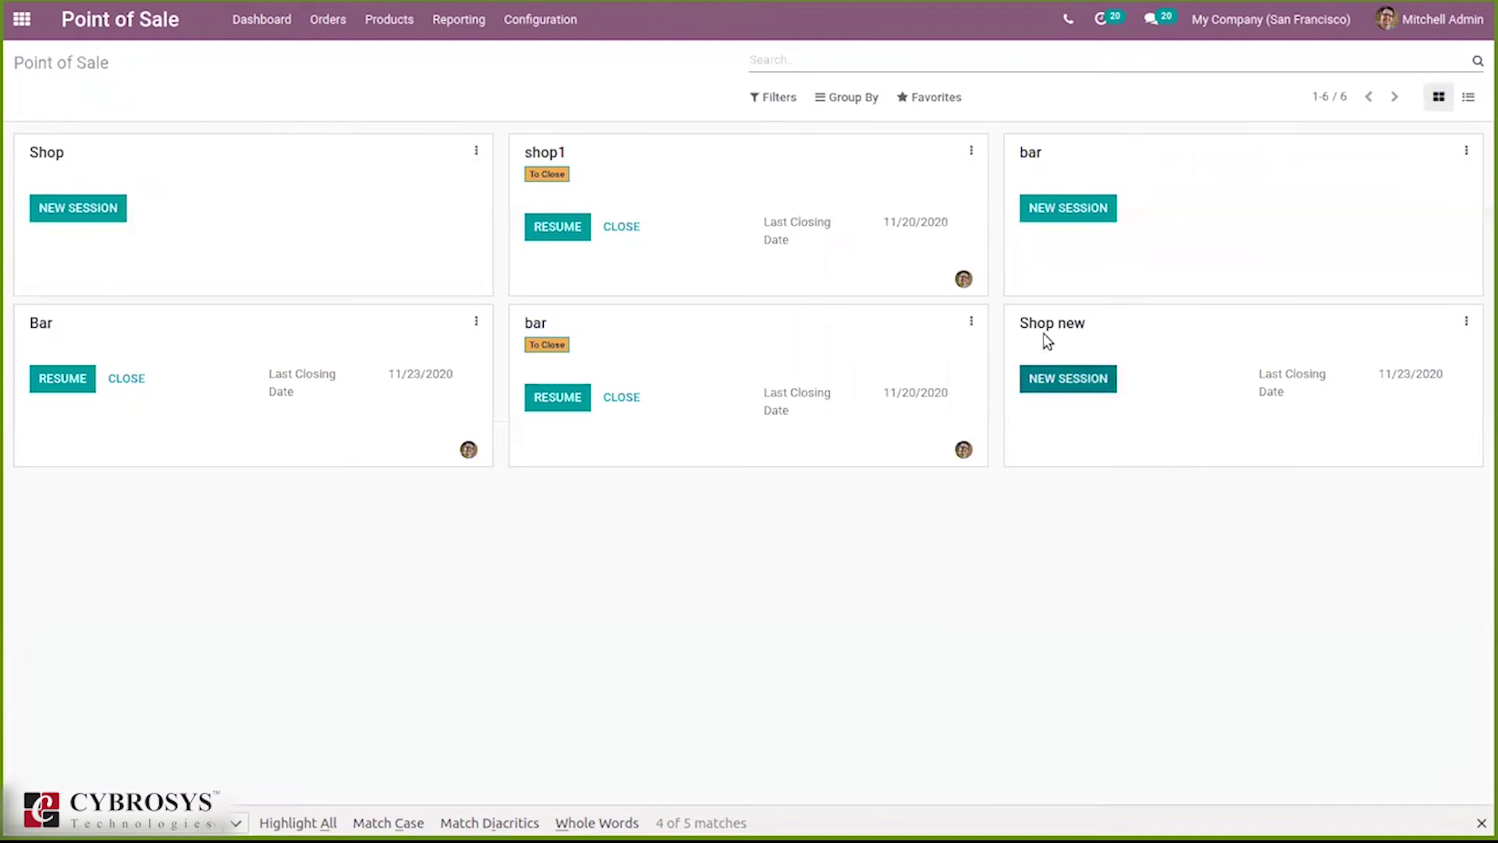
{"action": "left_click", "coordinate": [1069, 381]}
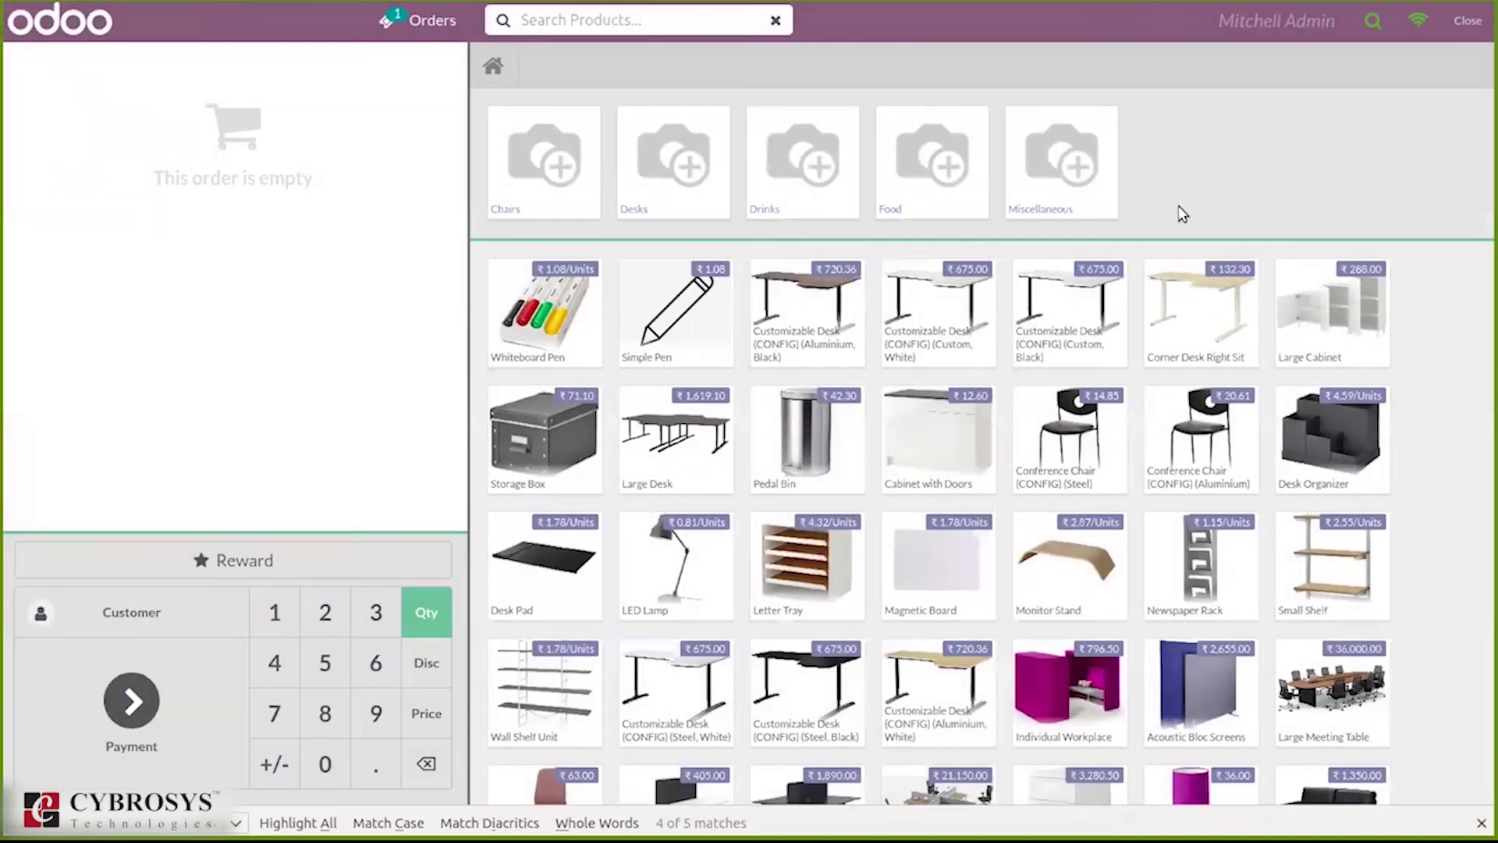
{"action": "left_click_drag", "start_coordinate": [1485, 301], "coordinate": [1485, 748]}
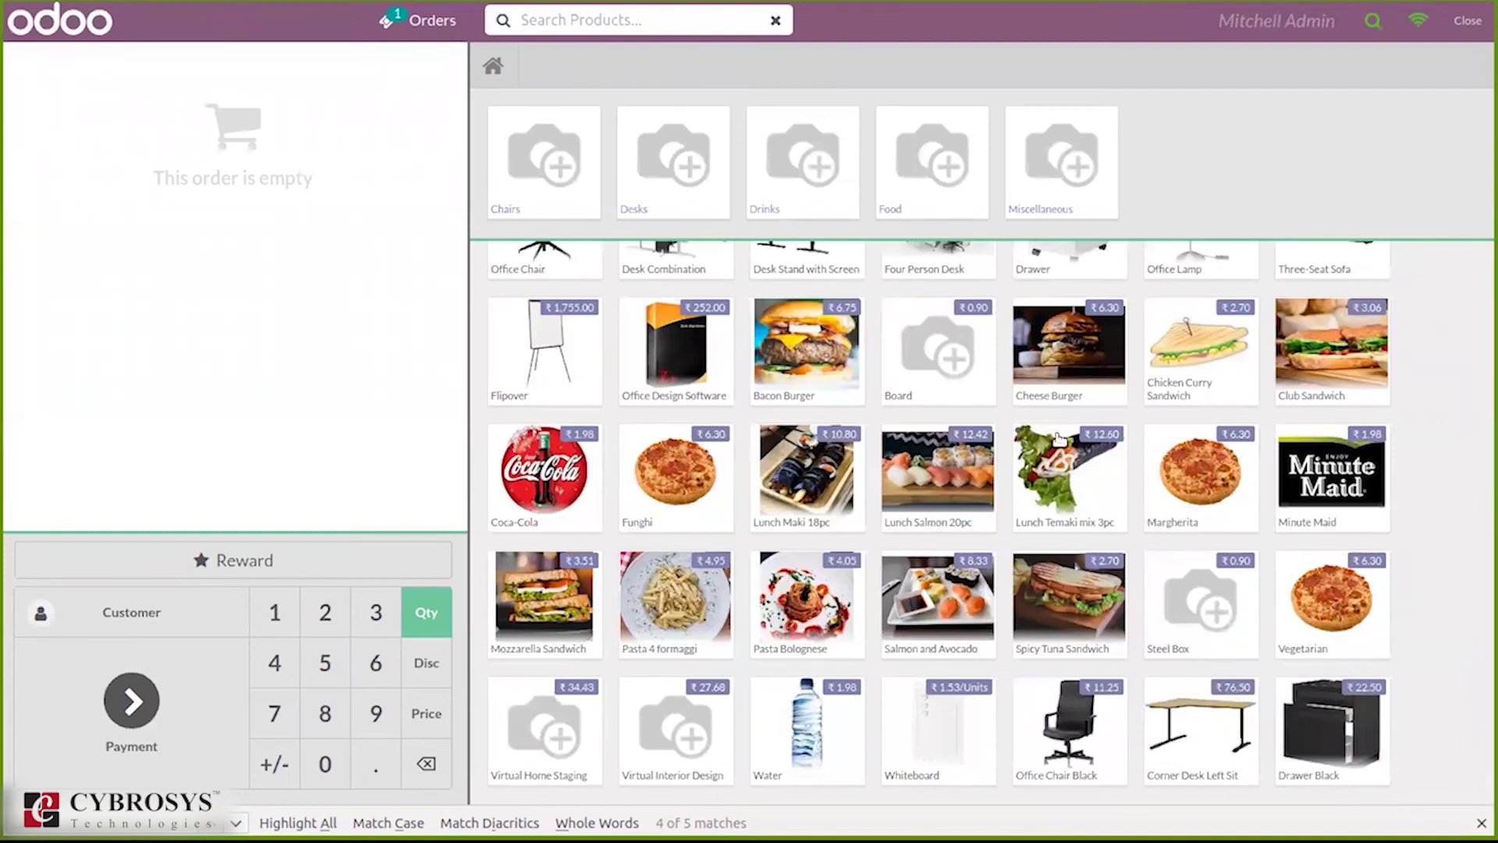
{"action": "left_click", "coordinate": [966, 367]}
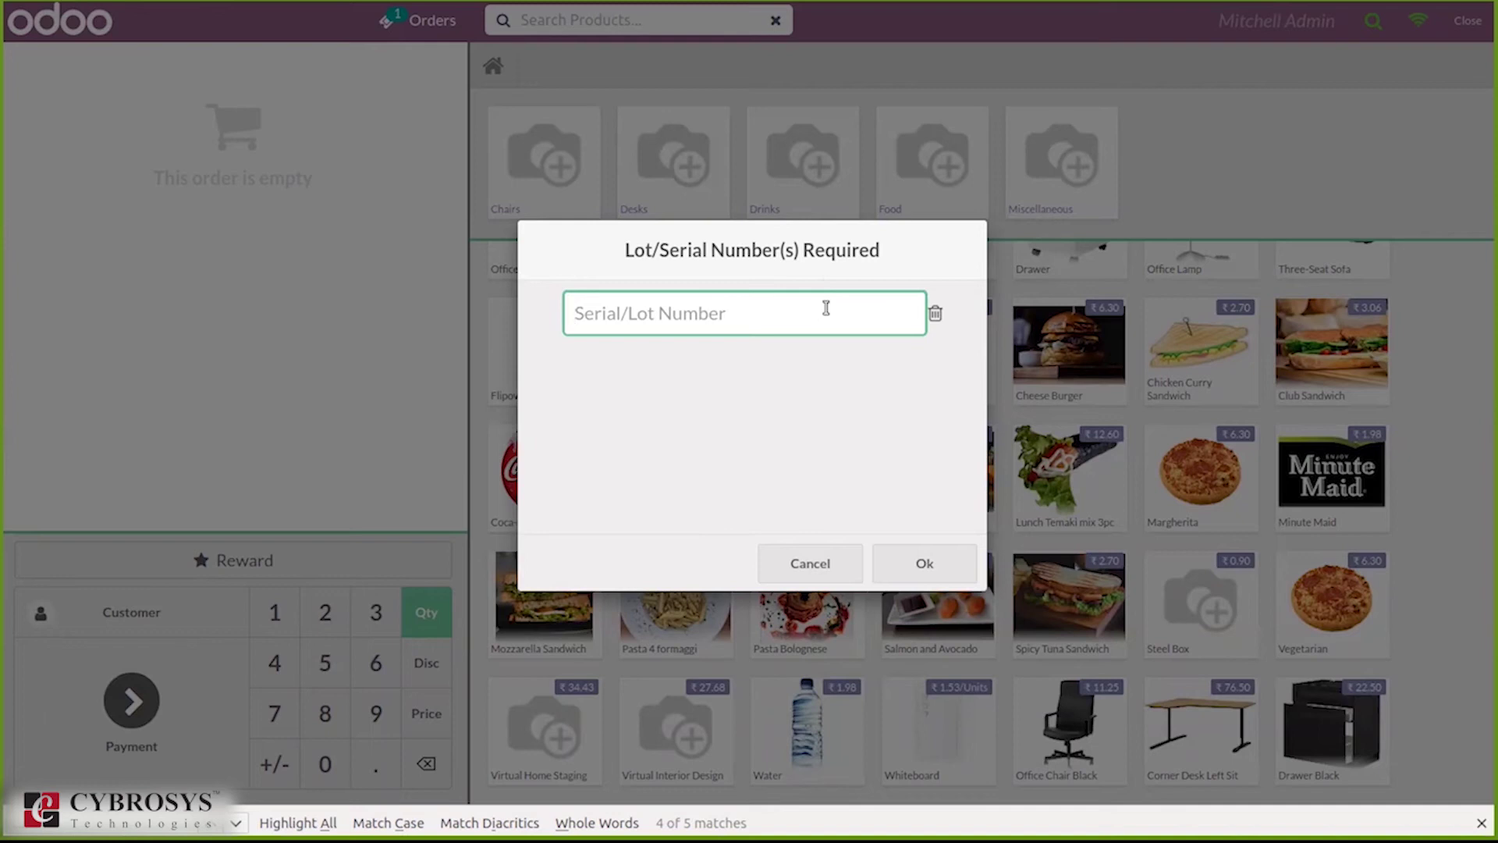
Step: Add Board items with serials ser345, ser67567 and a third serial
{"action": "type", "text": "ser345"}
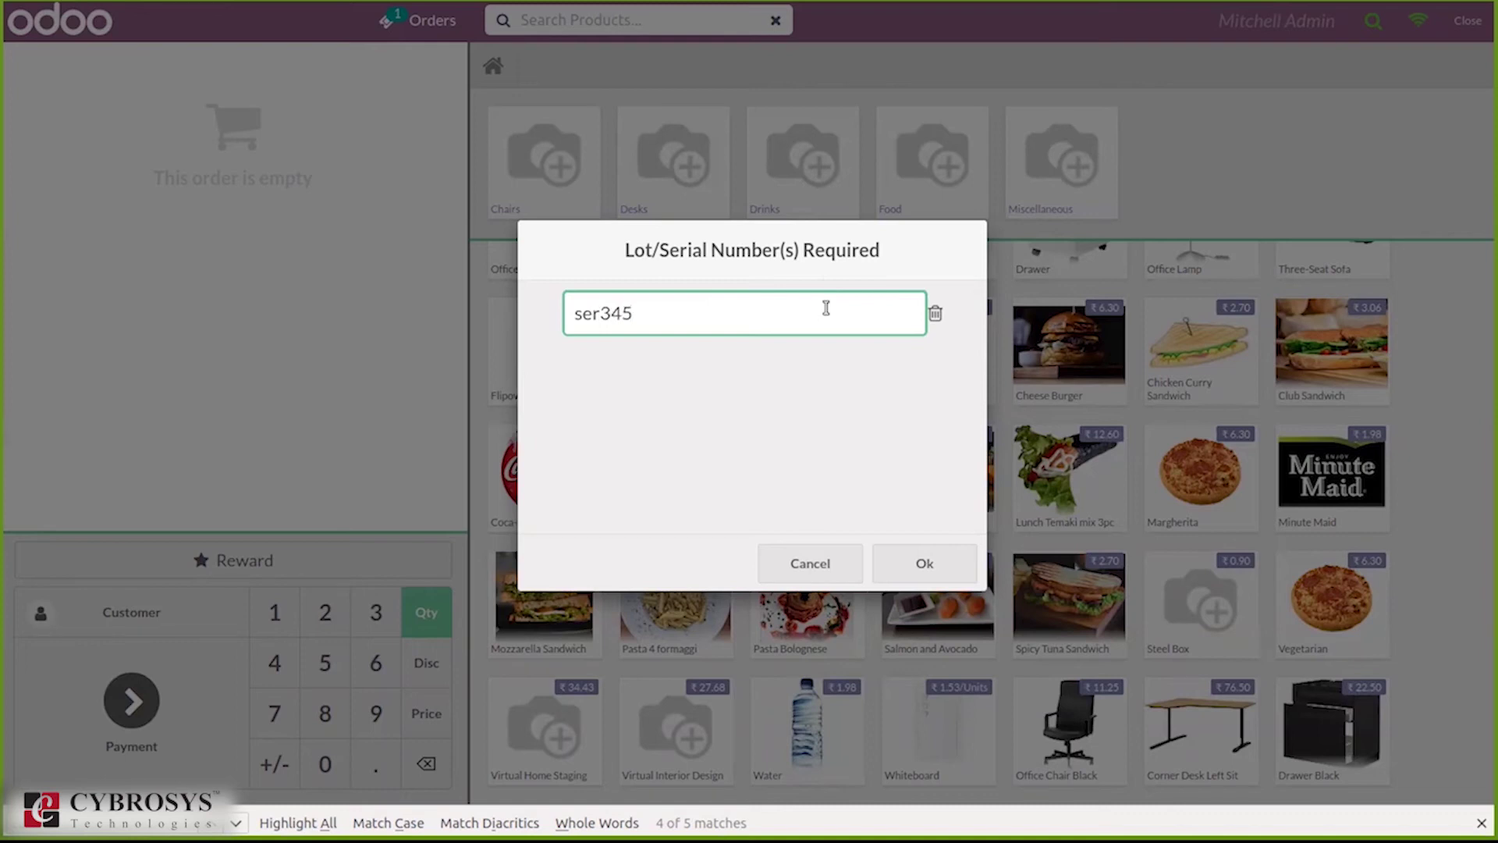
{"action": "key", "text": "Return"}
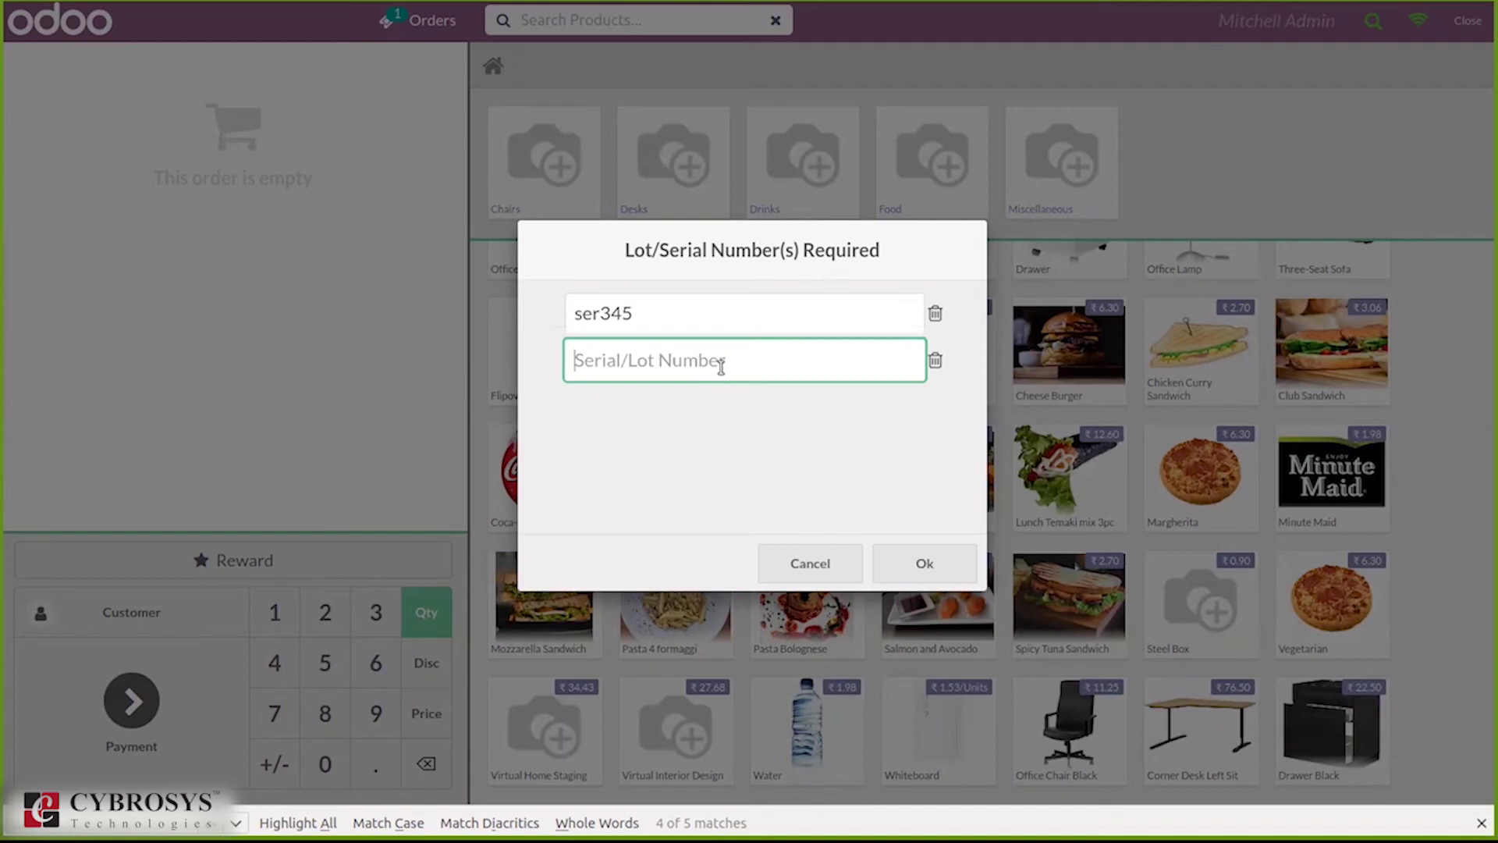
{"action": "type", "text": "s"}
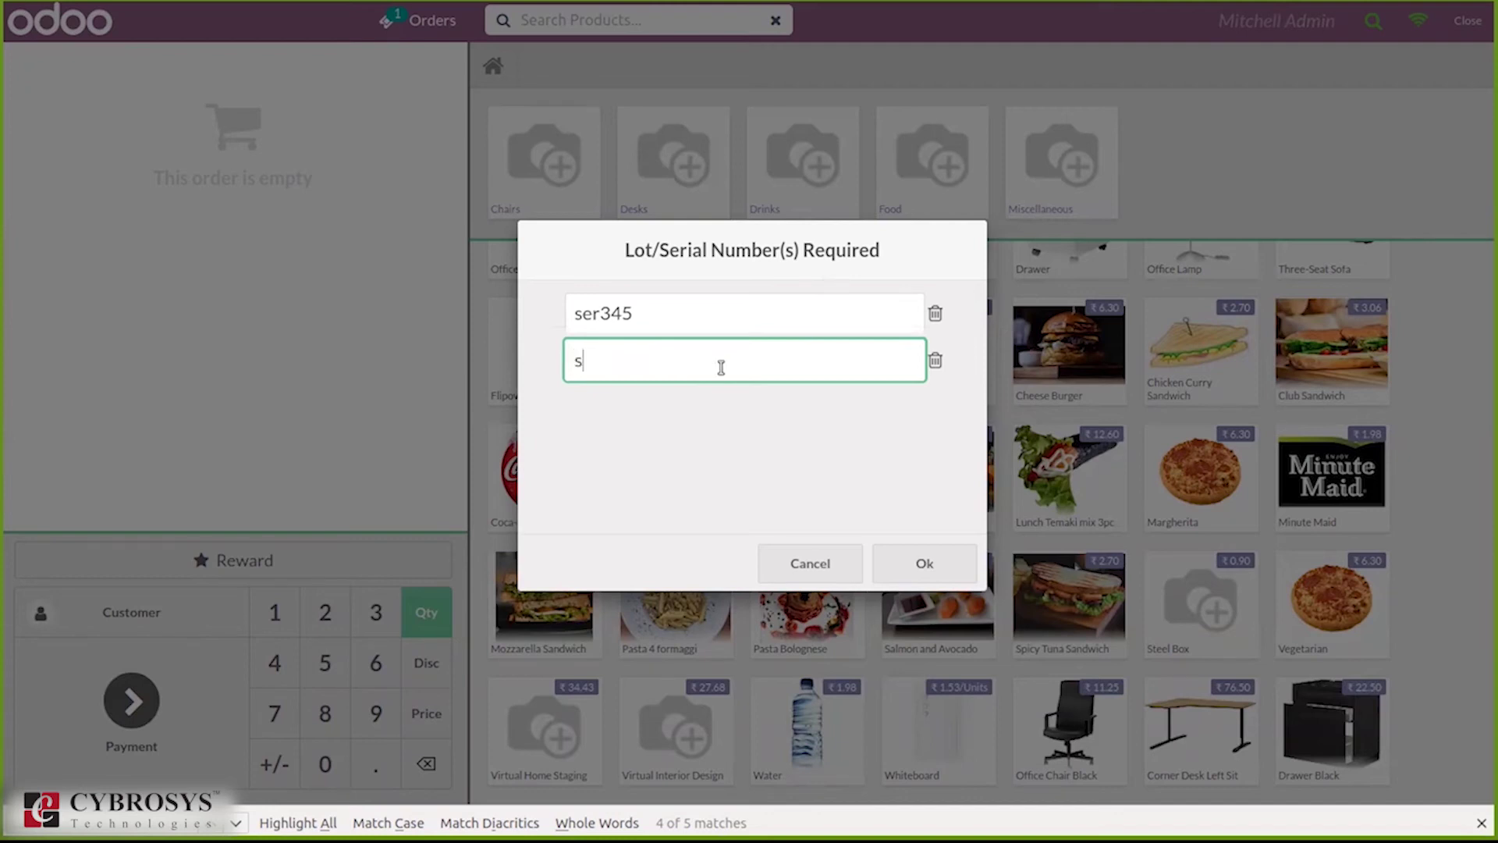
{"action": "type", "text": "er67567"}
{"action": "left_click", "coordinate": [918, 562]}
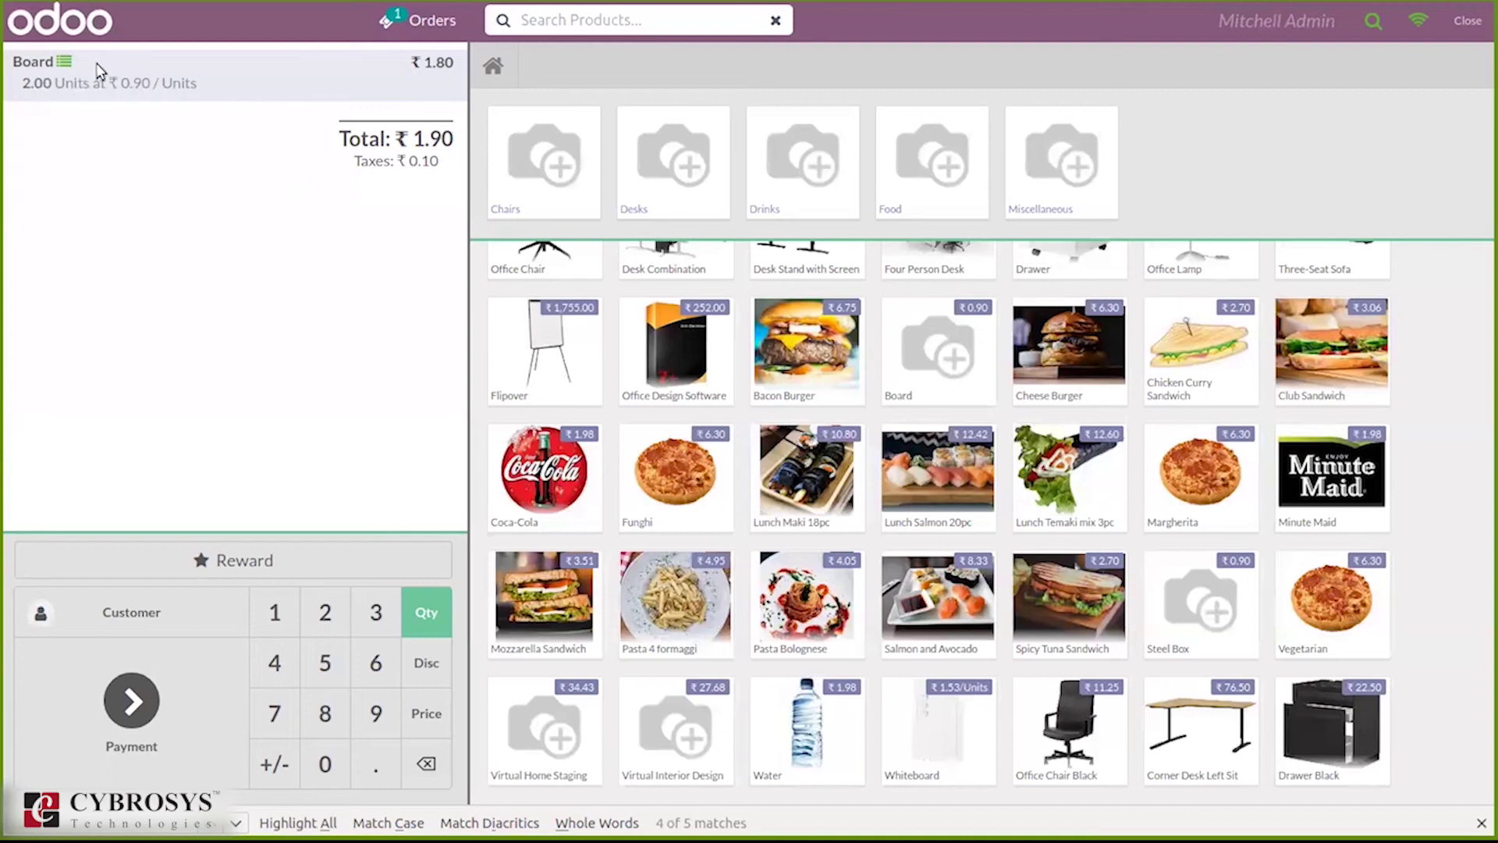
{"action": "left_click", "coordinate": [971, 363]}
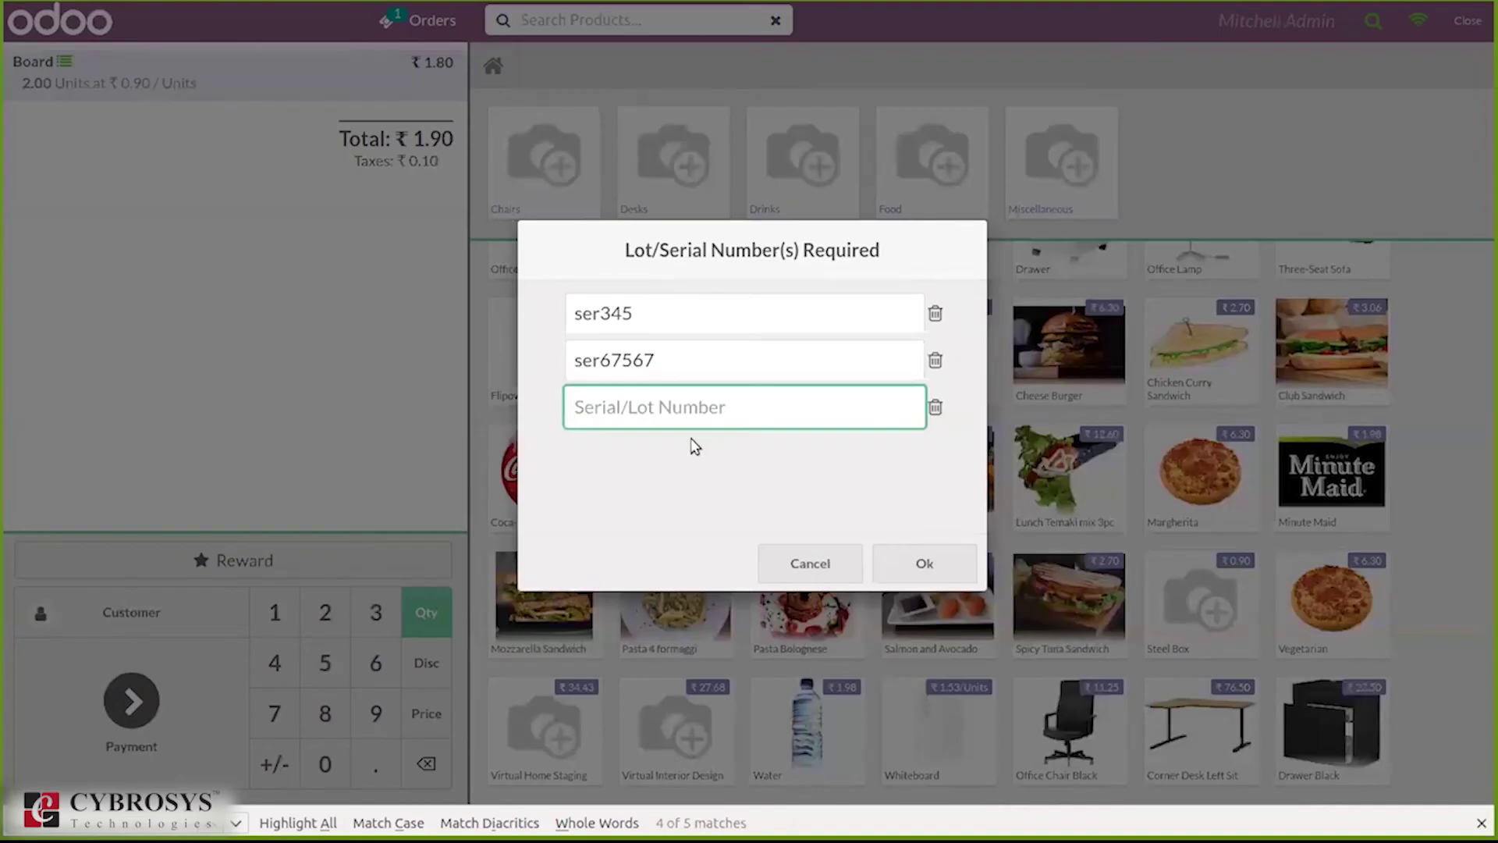
{"action": "type", "text": "ser4"}
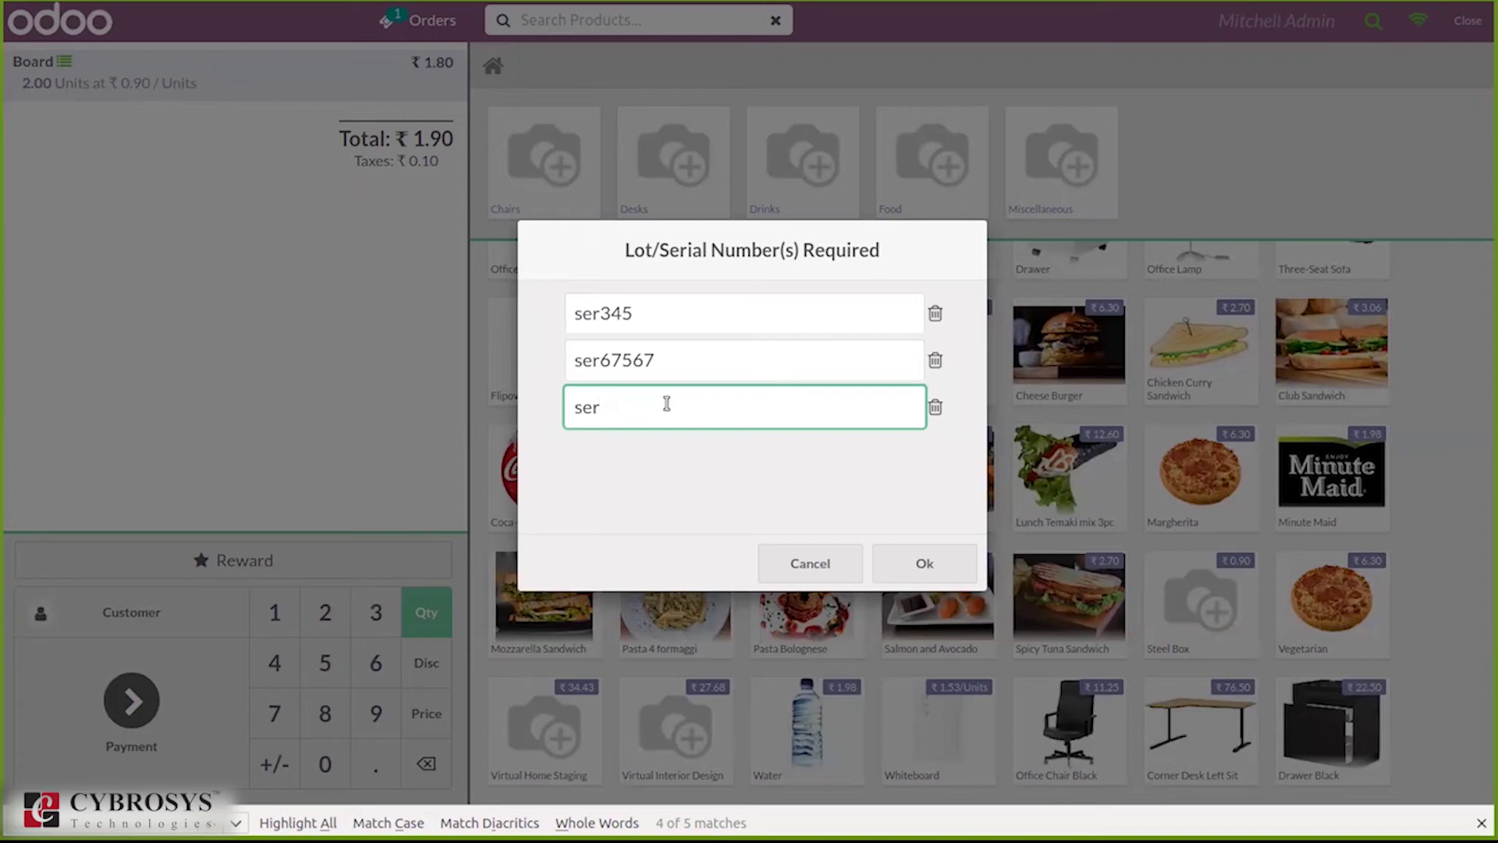
{"action": "left_click", "coordinate": [922, 564]}
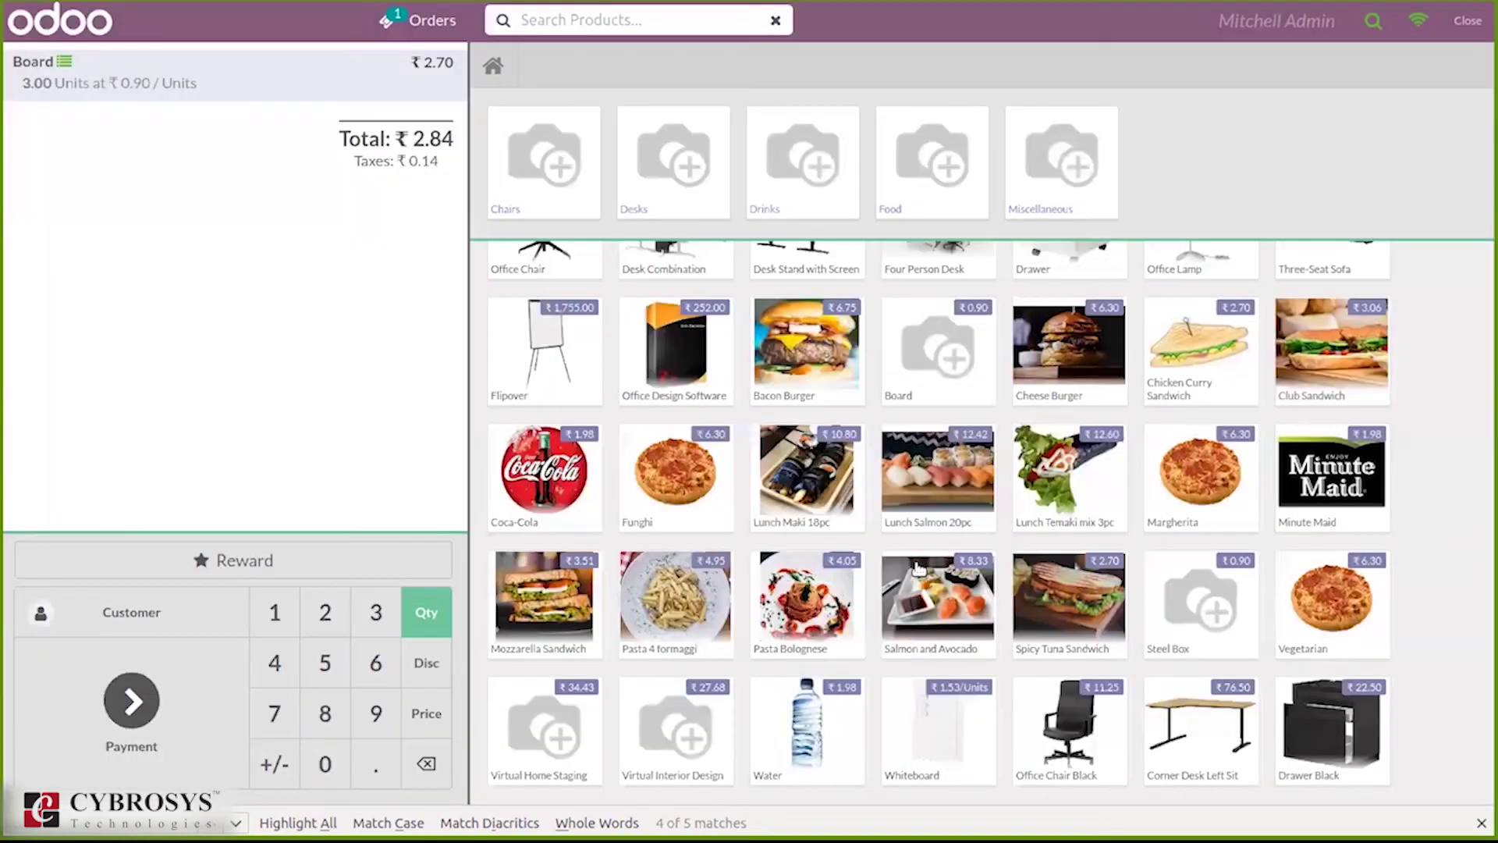
Step: Set the Board quantity to 5, review its serial list, then delete the Board line
{"action": "left_click", "coordinate": [326, 668]}
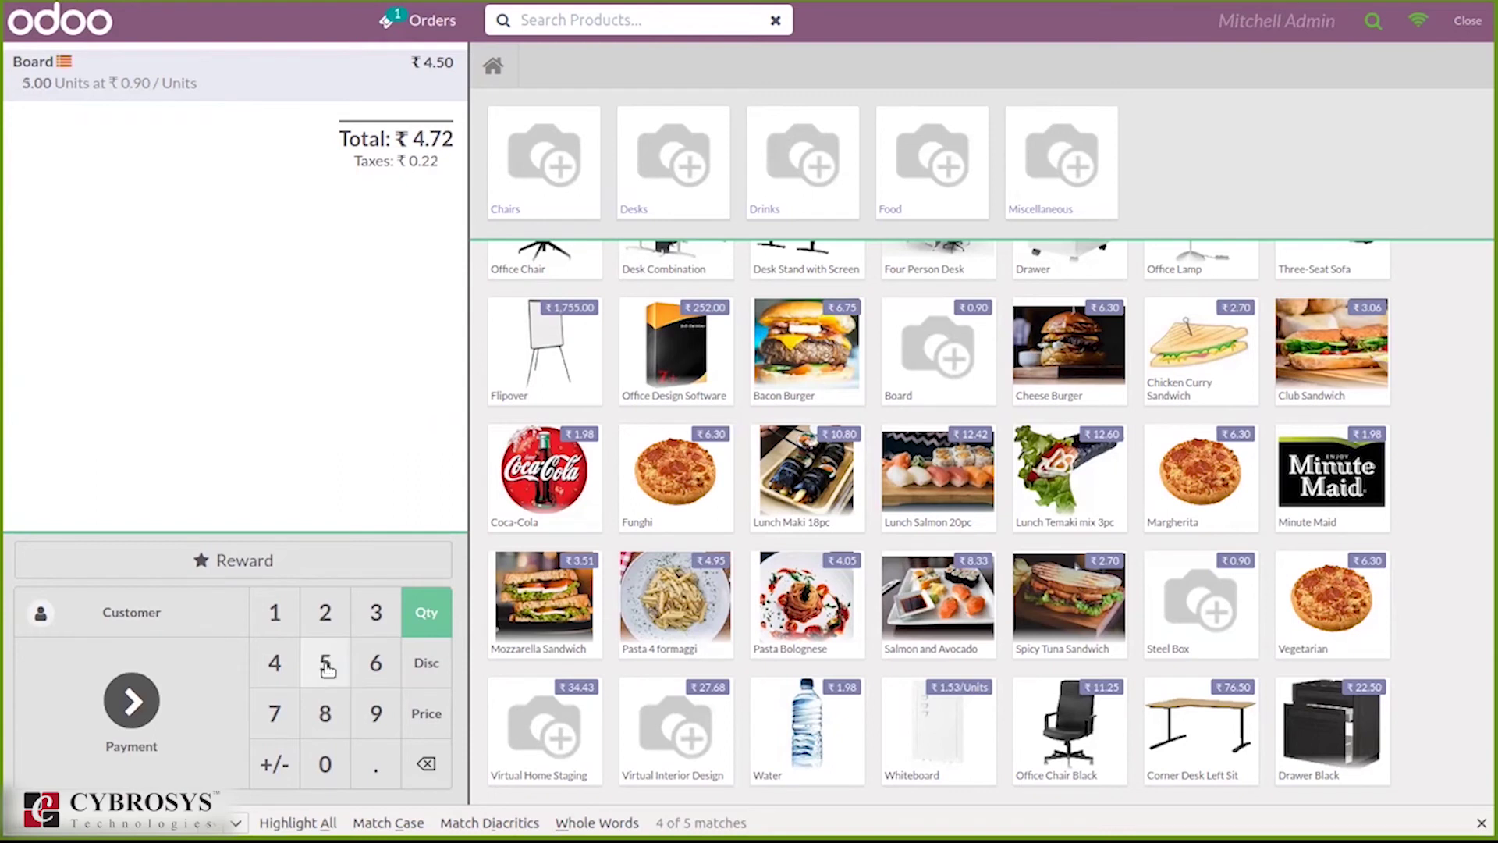
{"action": "left_click", "coordinate": [62, 62]}
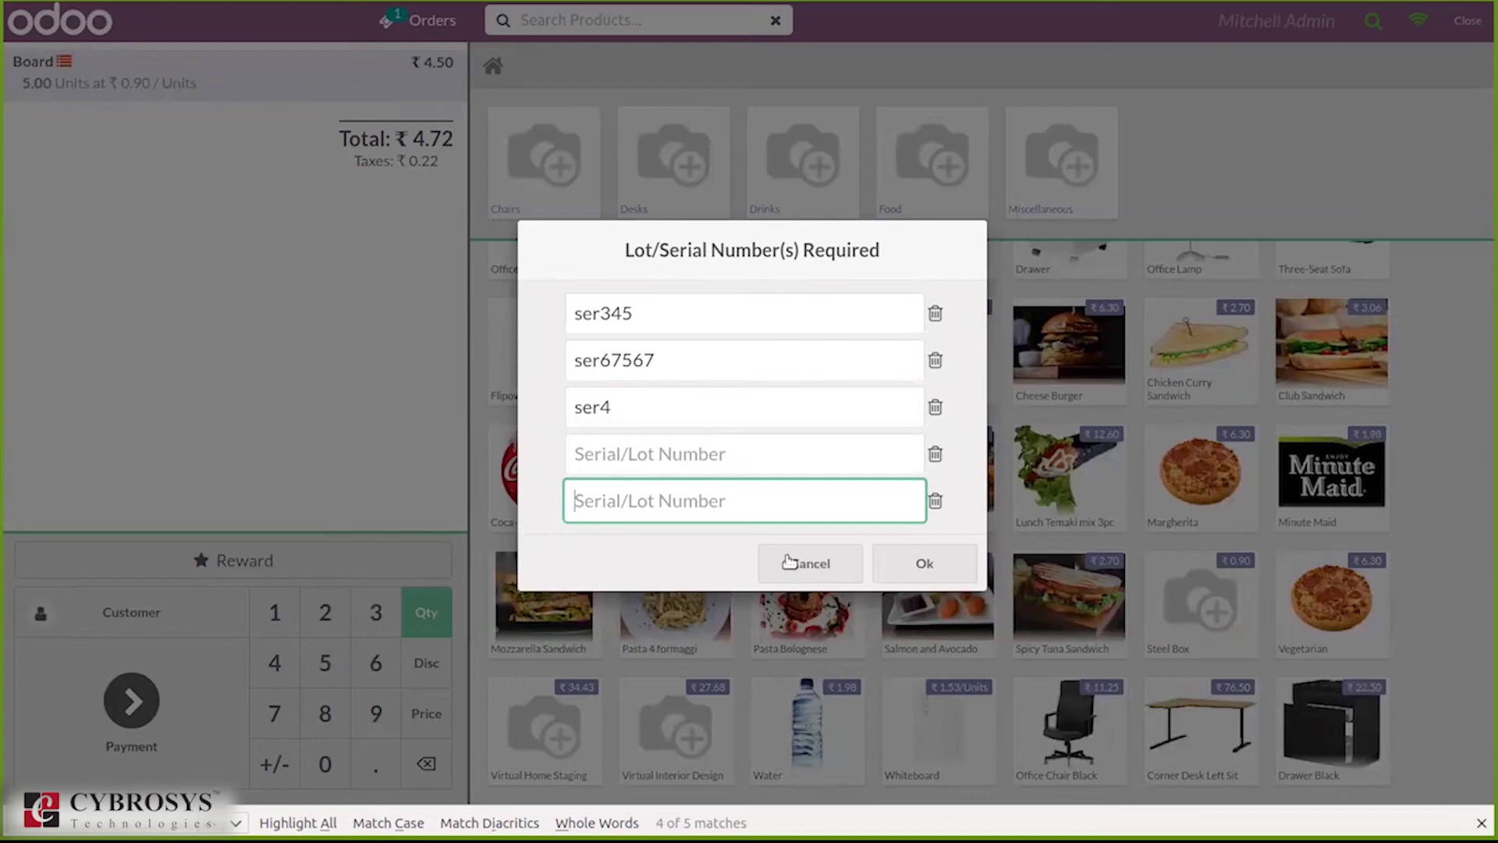
{"action": "left_click", "coordinate": [647, 453]}
{"action": "left_click", "coordinate": [644, 501]}
{"action": "left_click", "coordinate": [669, 455]}
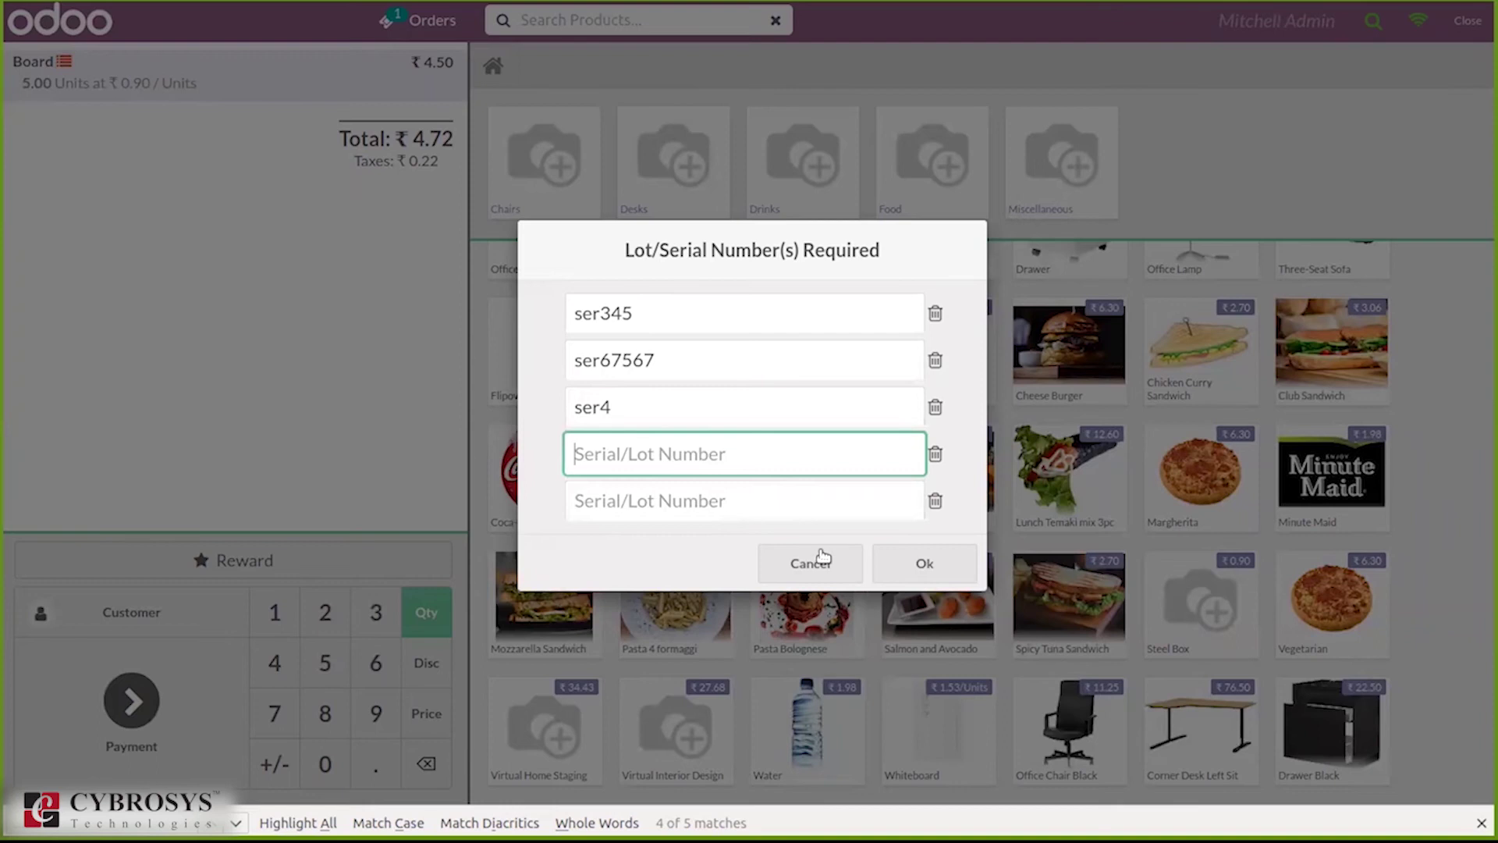
{"action": "left_click", "coordinate": [913, 560]}
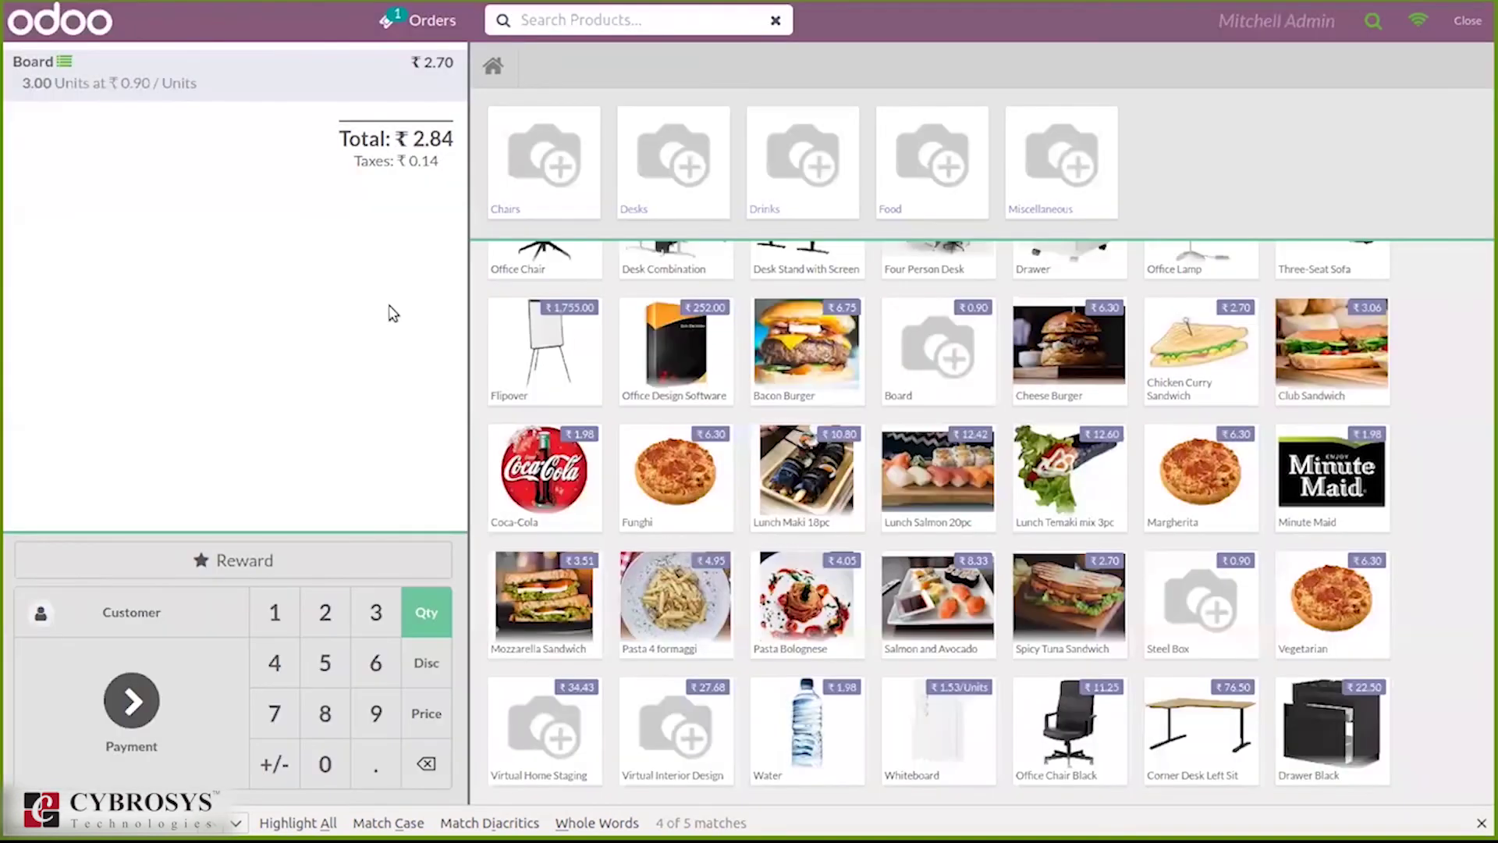
{"action": "double_click", "coordinate": [349, 675]}
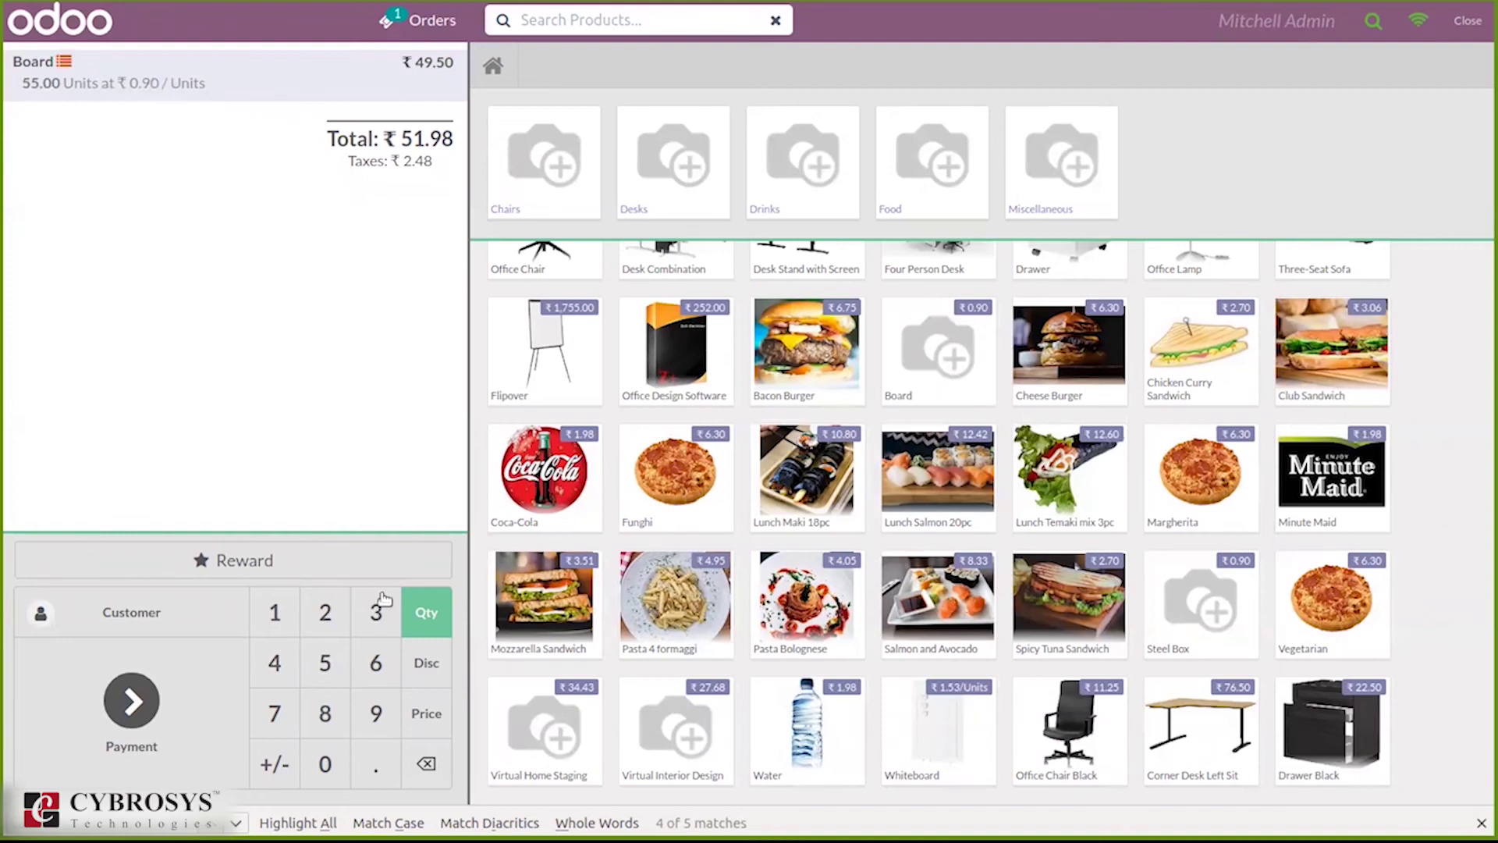
{"action": "left_click", "coordinate": [439, 767]}
{"action": "left_click", "coordinate": [441, 769]}
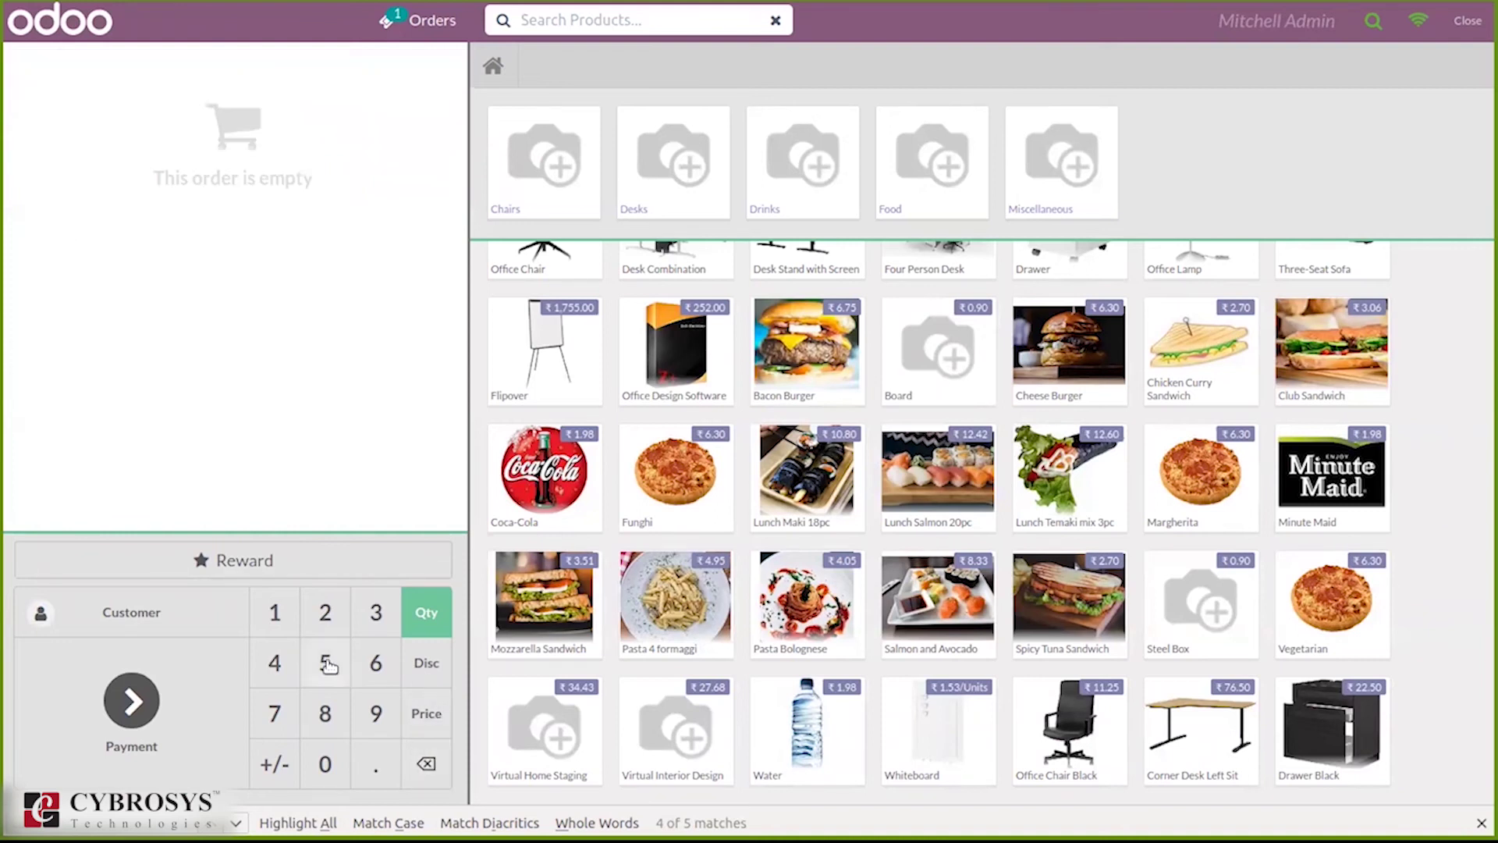
Step: Add Board with serials ser3423, ser345 and ser565, and set quantity to 5
{"action": "left_click", "coordinate": [919, 340]}
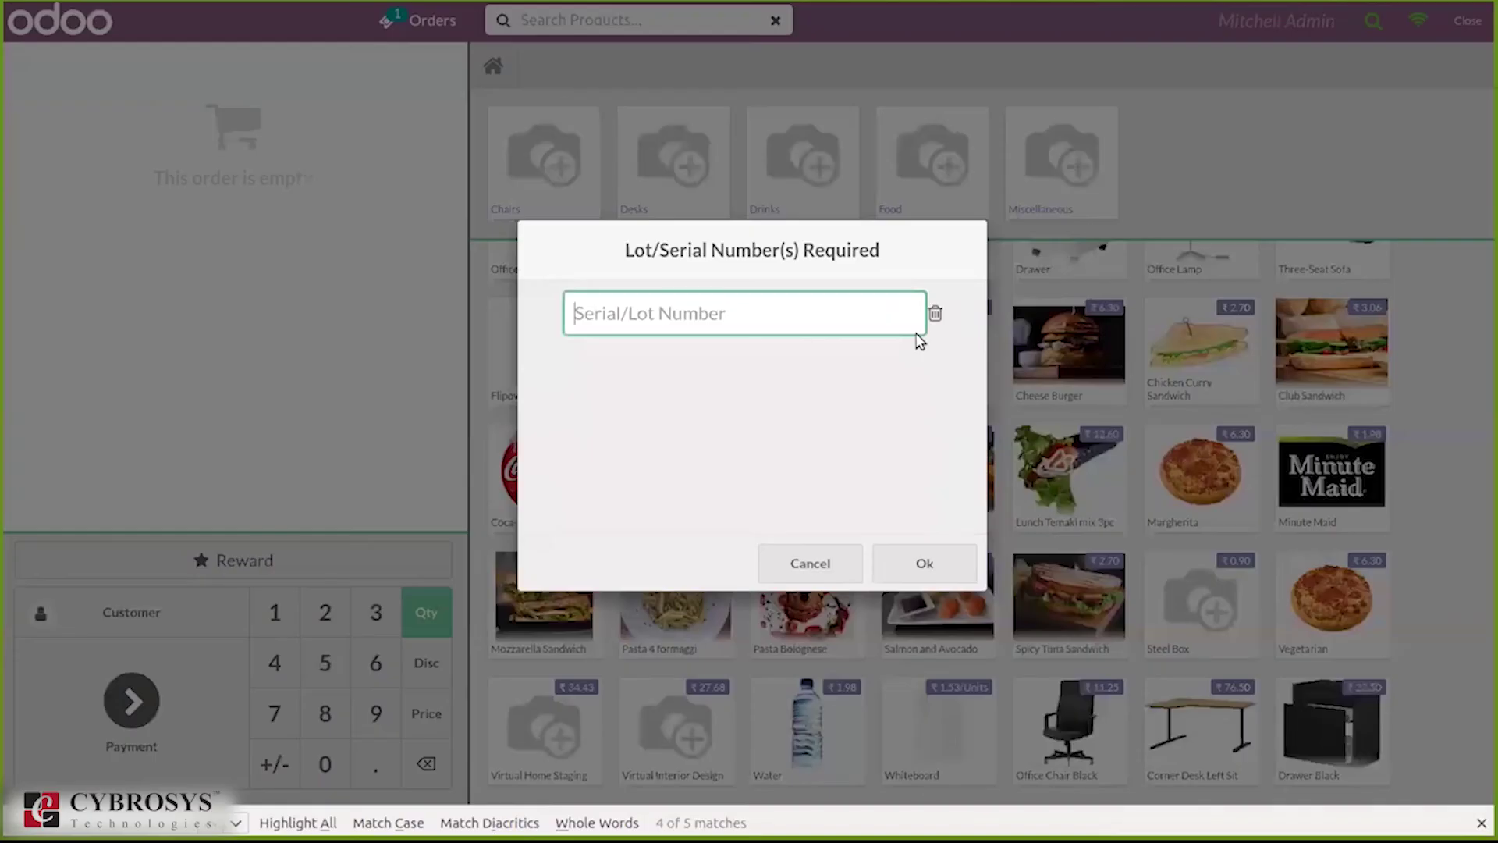
{"action": "type", "text": "ser"}
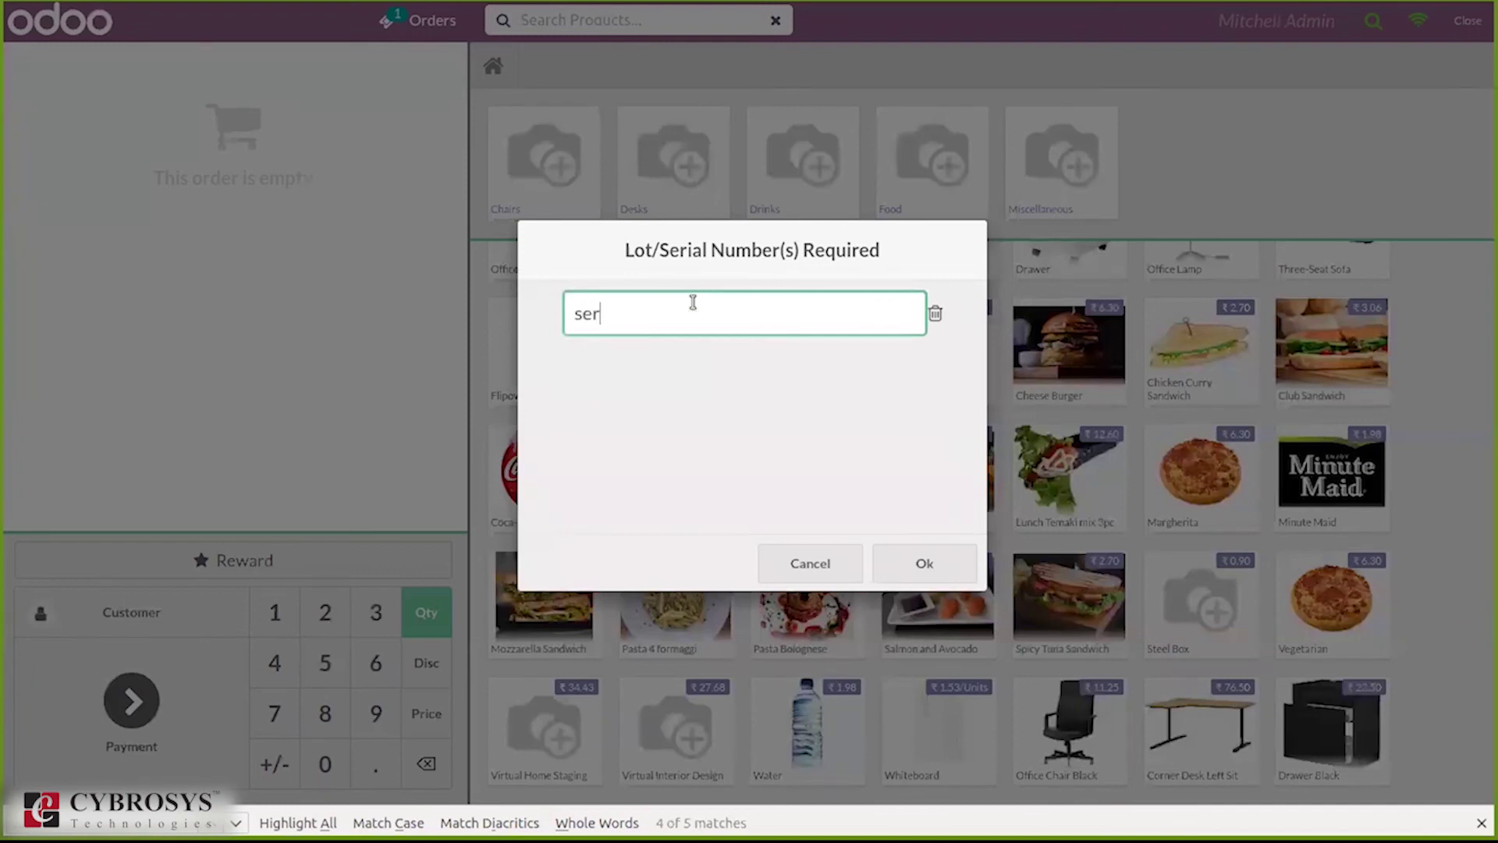
{"action": "type", "text": "3423"}
{"action": "key", "text": "Return"}
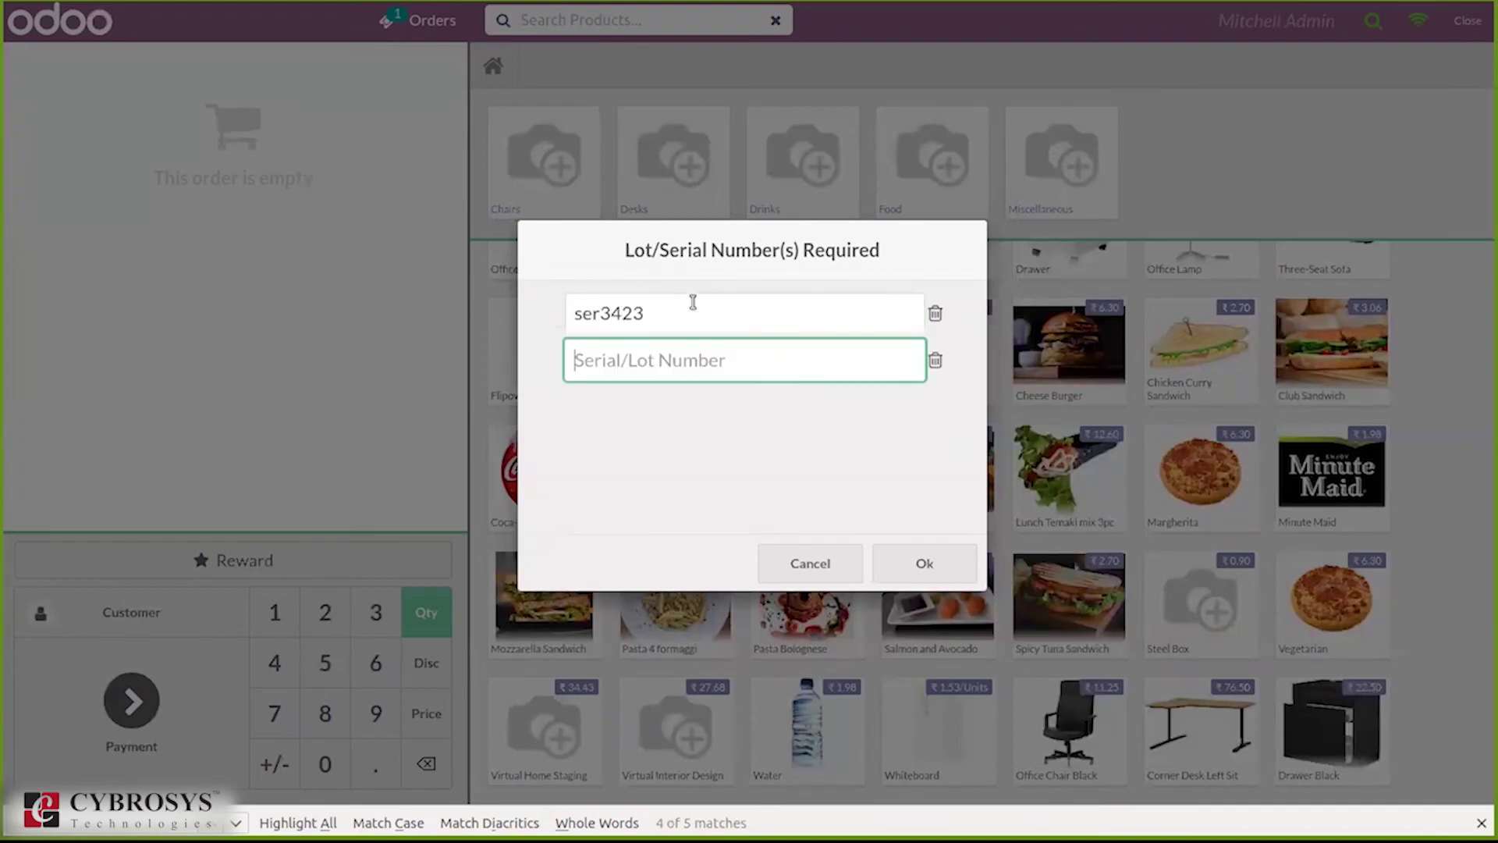
{"action": "type", "text": "ser345"}
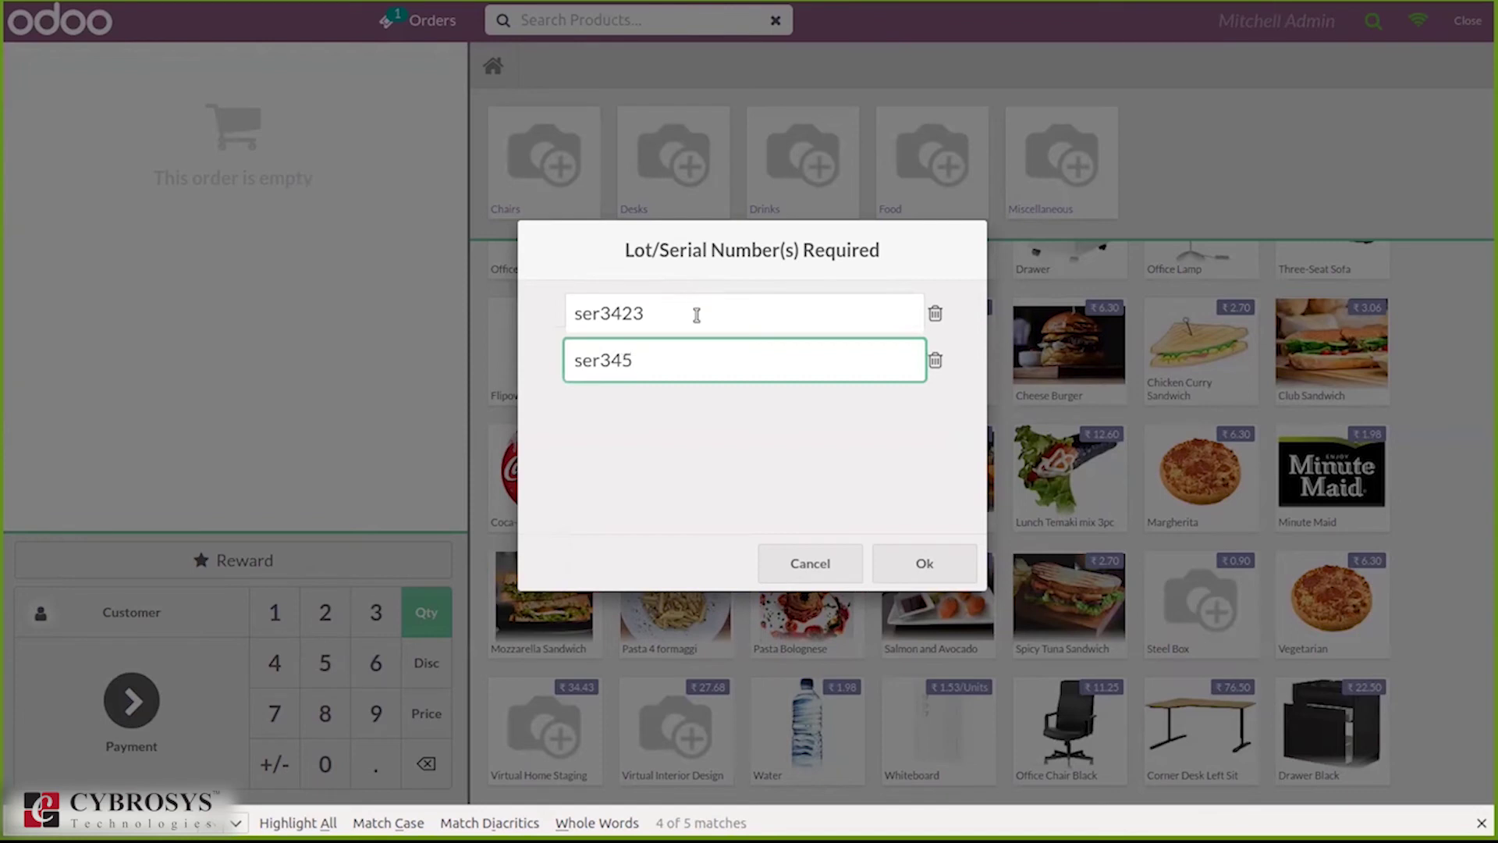
{"action": "key", "text": "Return"}
{"action": "type", "text": "ser565"}
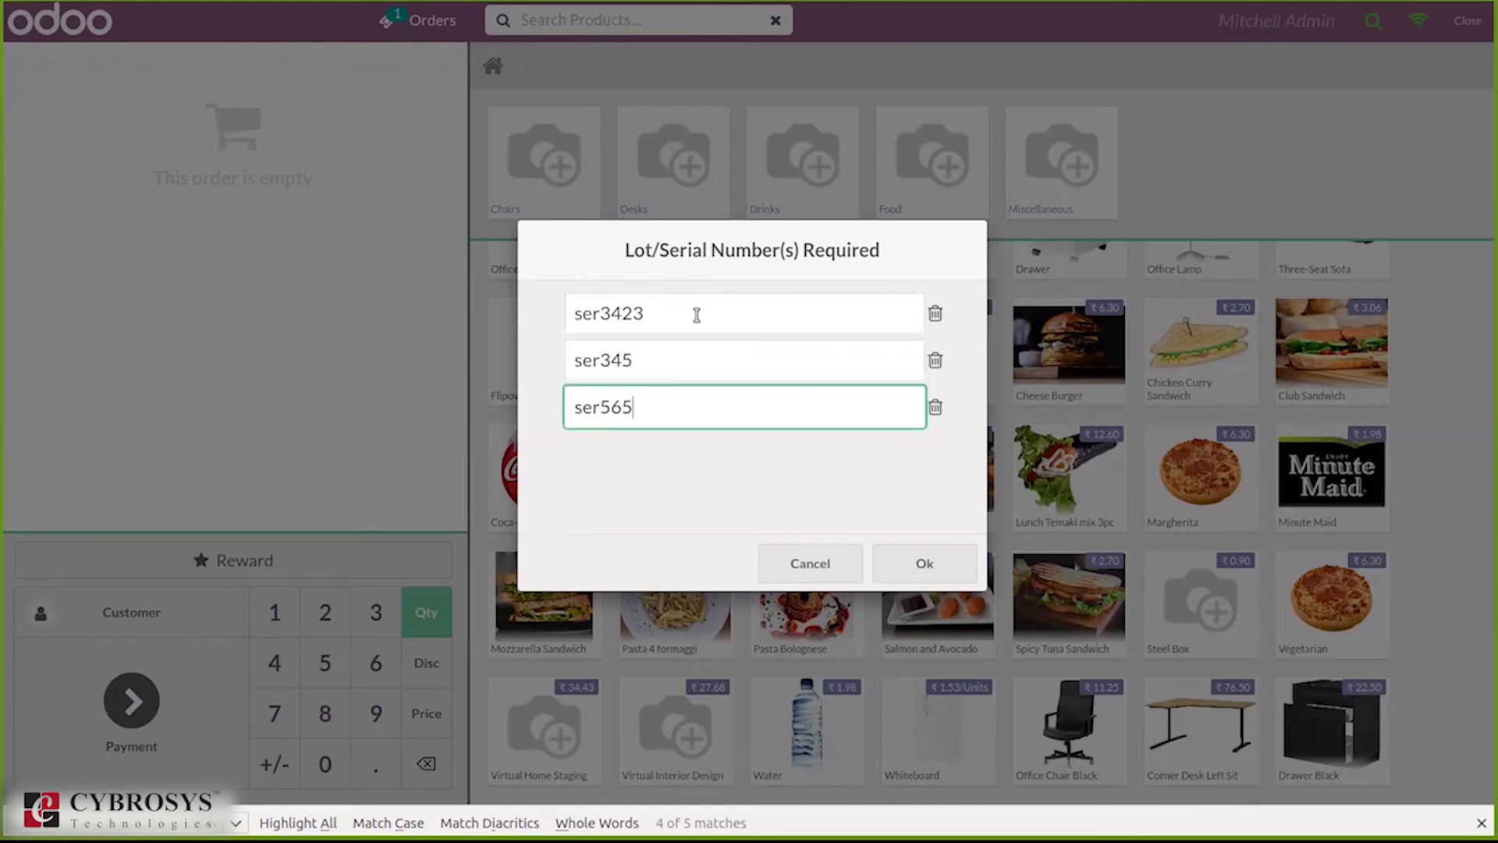
{"action": "left_click", "coordinate": [937, 565]}
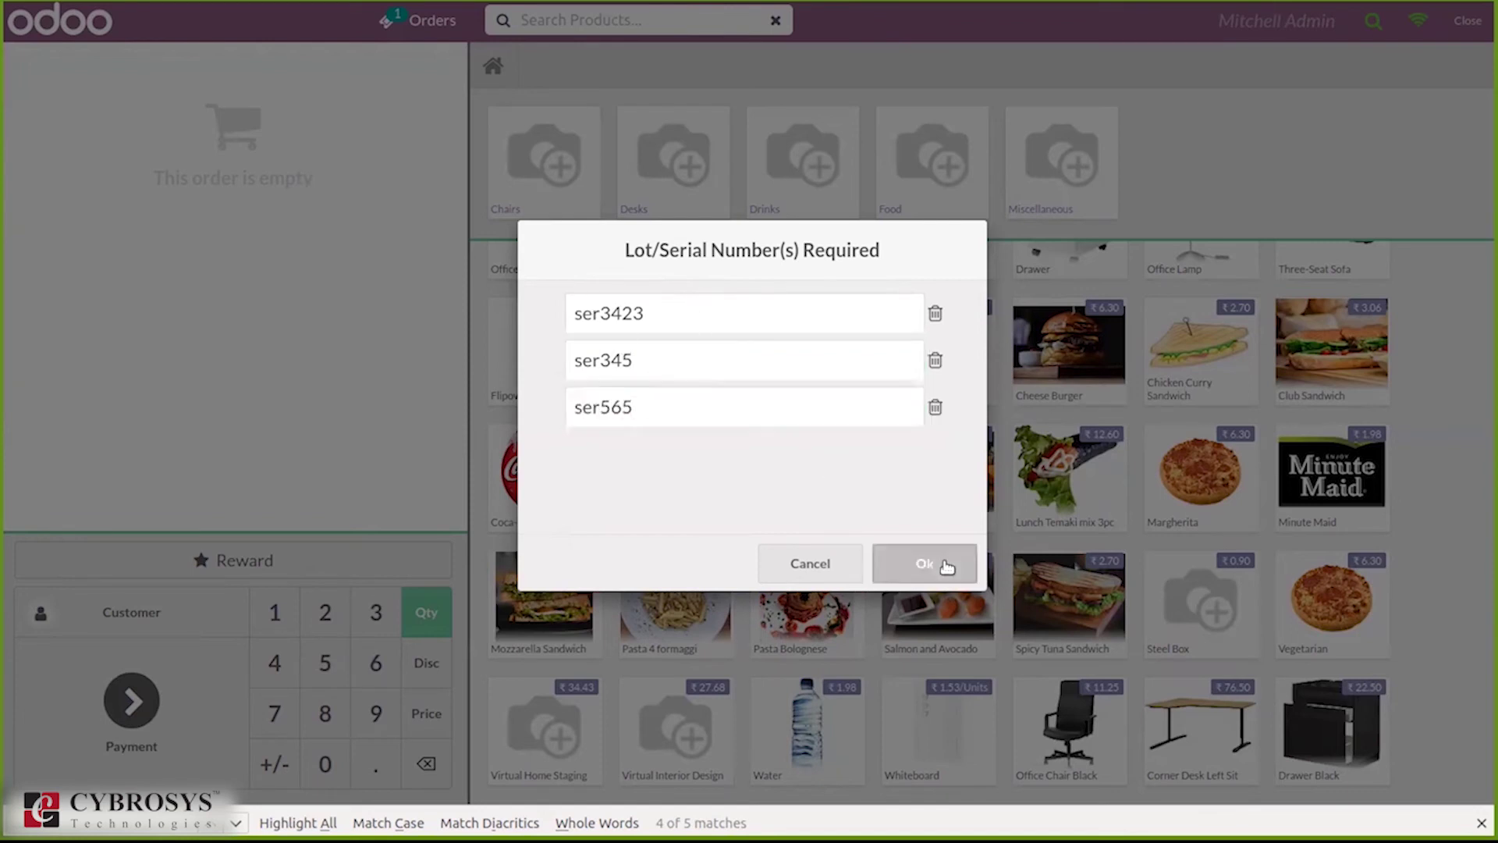
{"action": "left_click", "coordinate": [344, 669]}
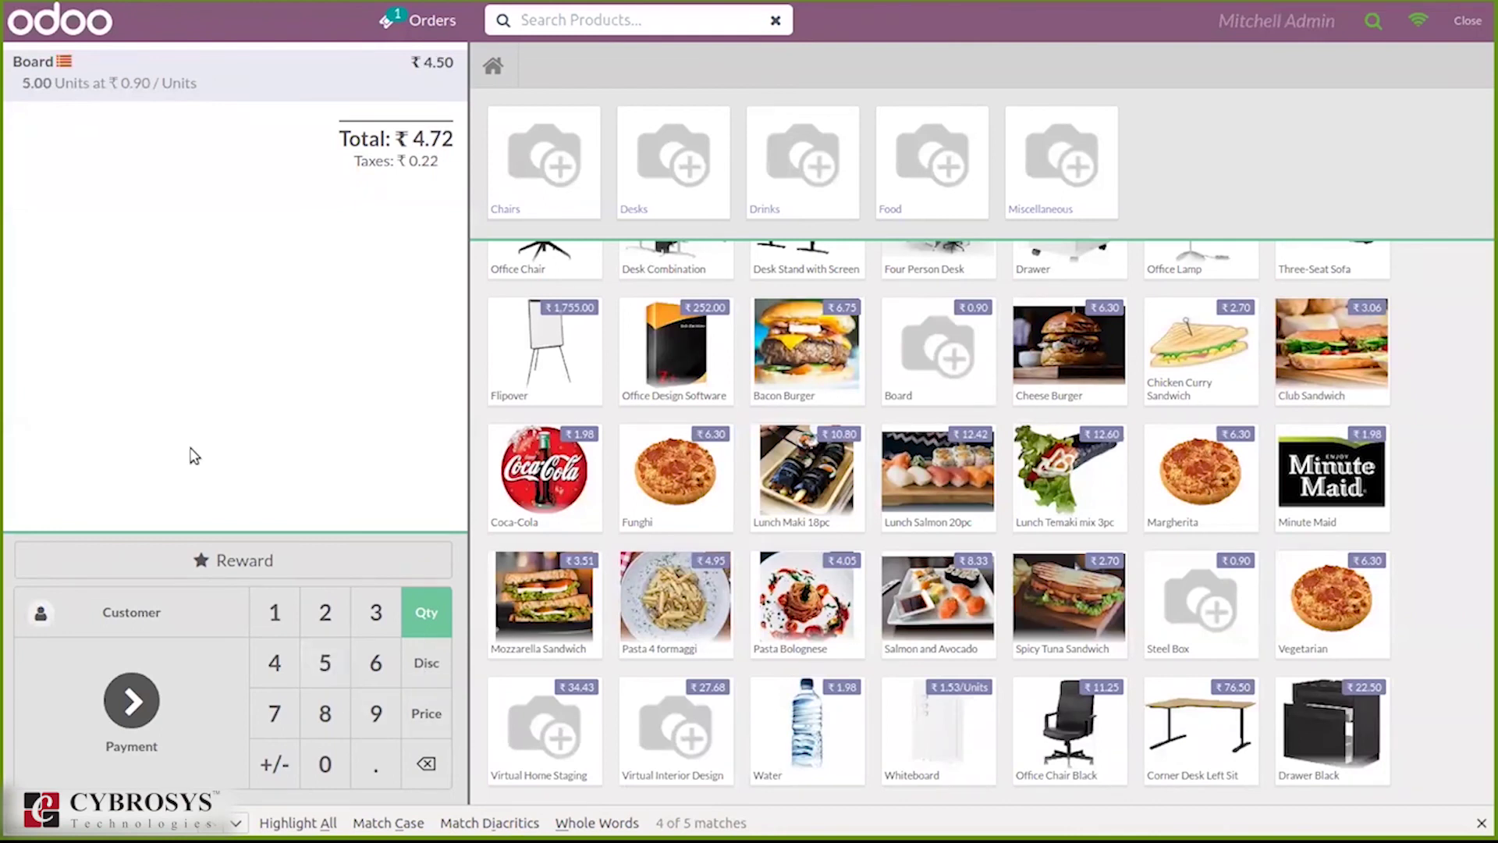
Step: Pay the ₹4.72 total in cash, validate, and start a new empty order
{"action": "left_click", "coordinate": [105, 702]}
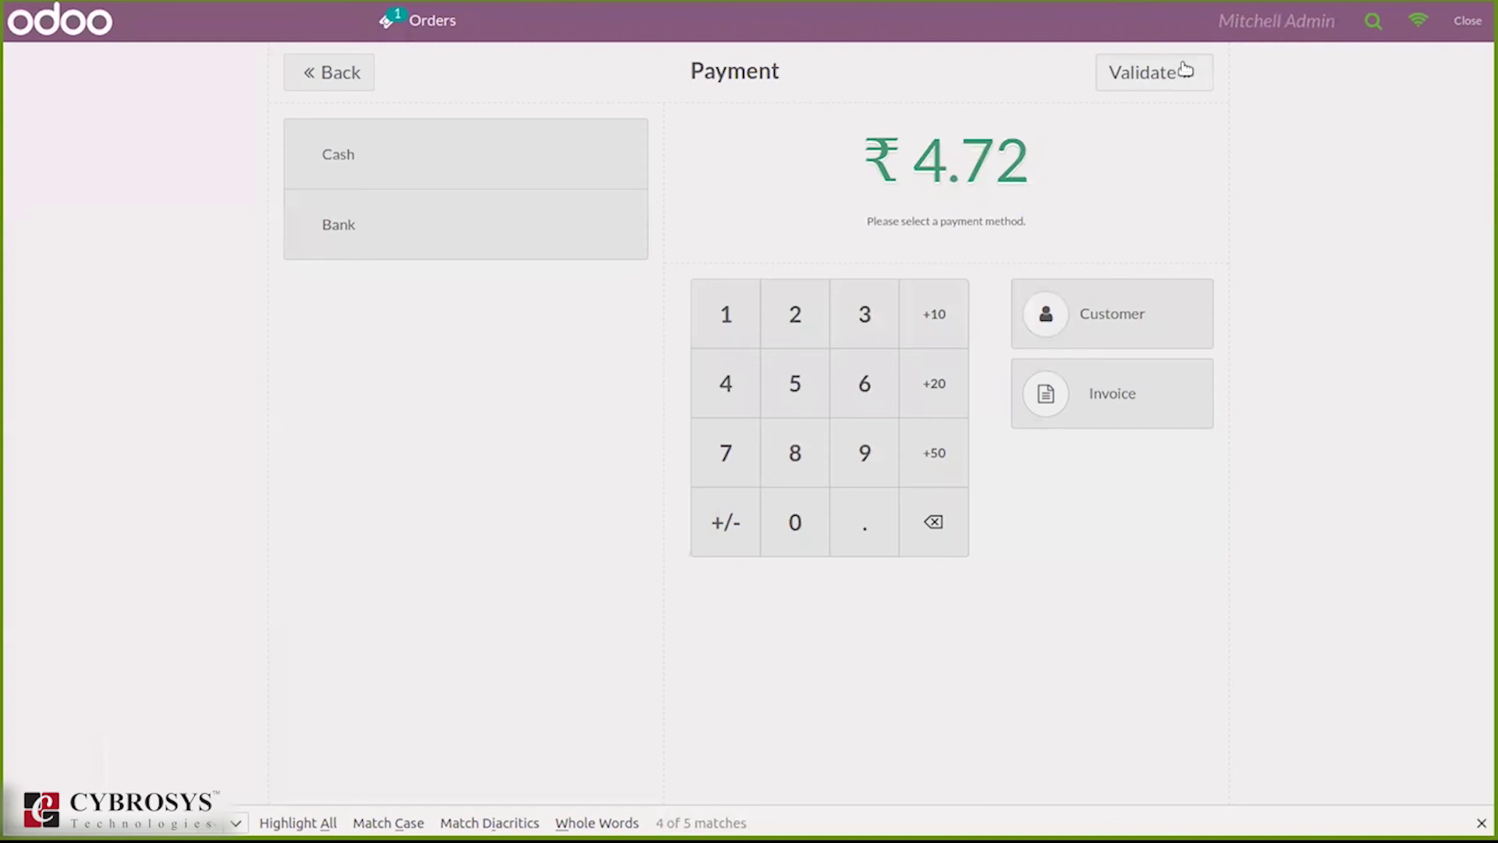
{"action": "left_click", "coordinate": [572, 177]}
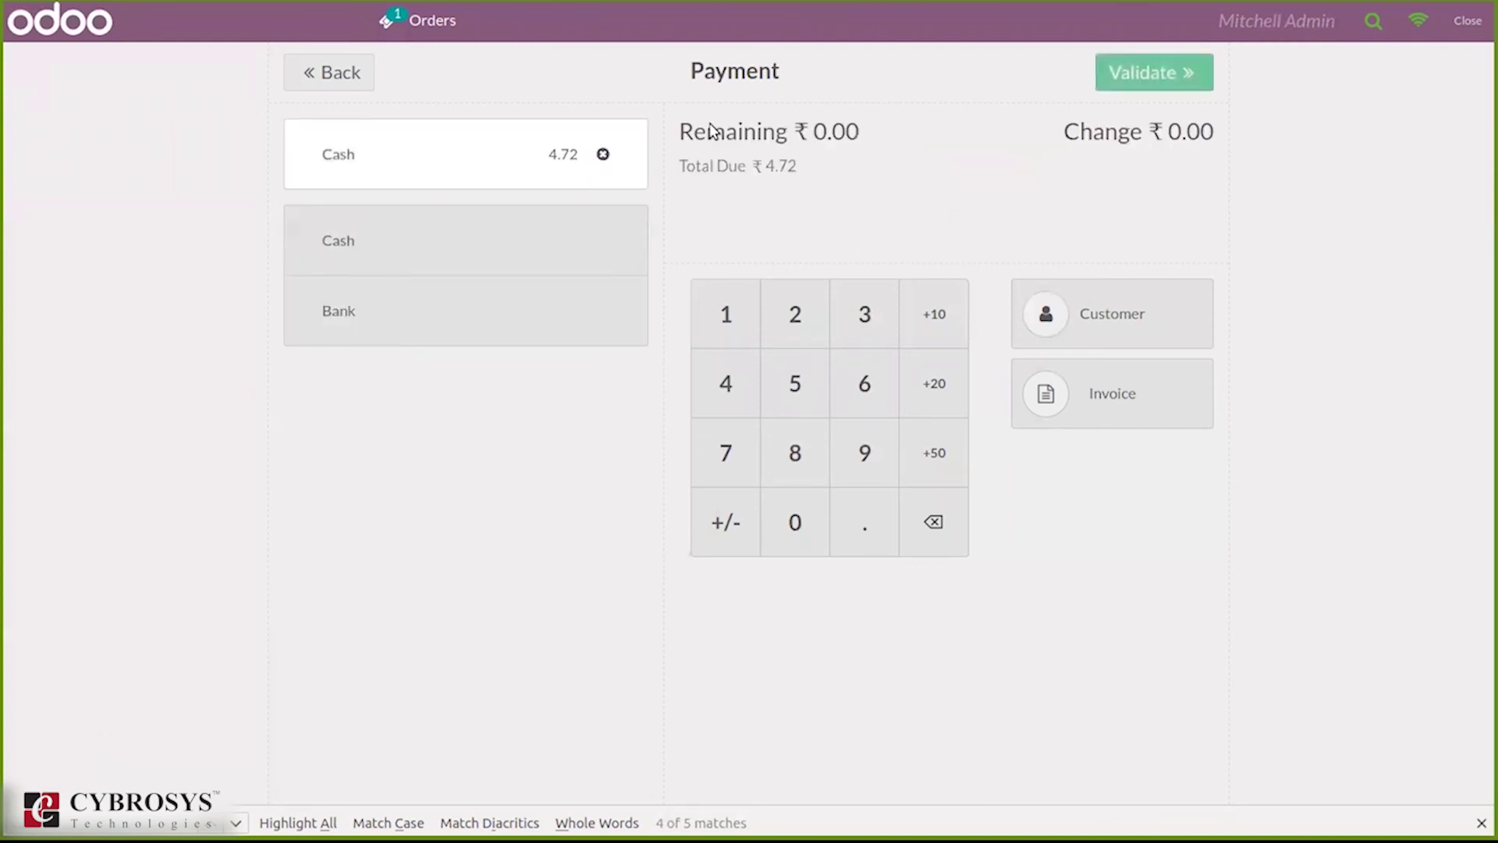
{"action": "left_click", "coordinate": [1124, 86]}
{"action": "left_click", "coordinate": [1126, 88]}
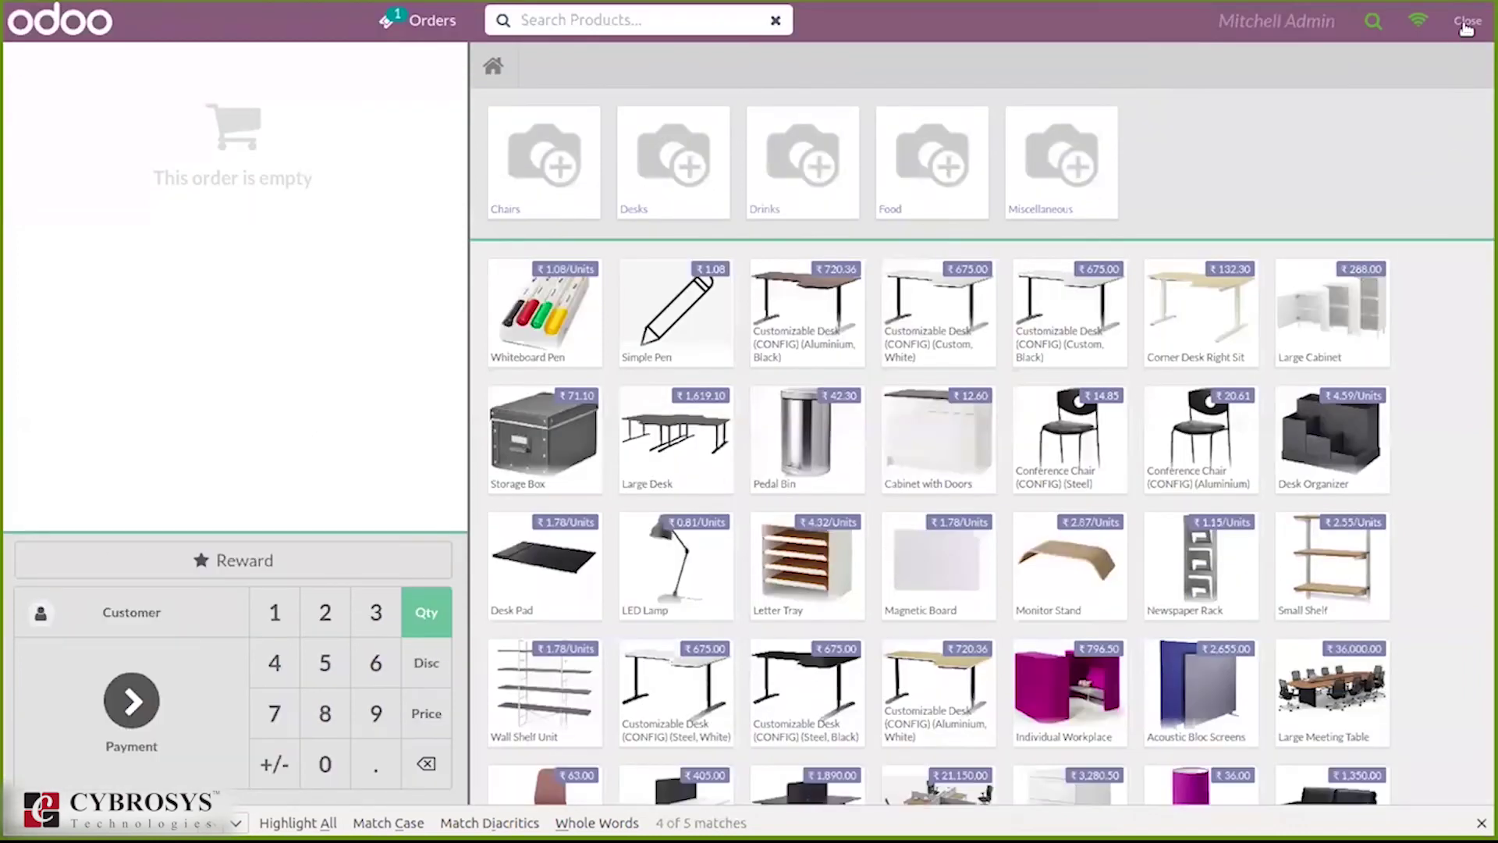
{"action": "left_click", "coordinate": [1465, 28]}
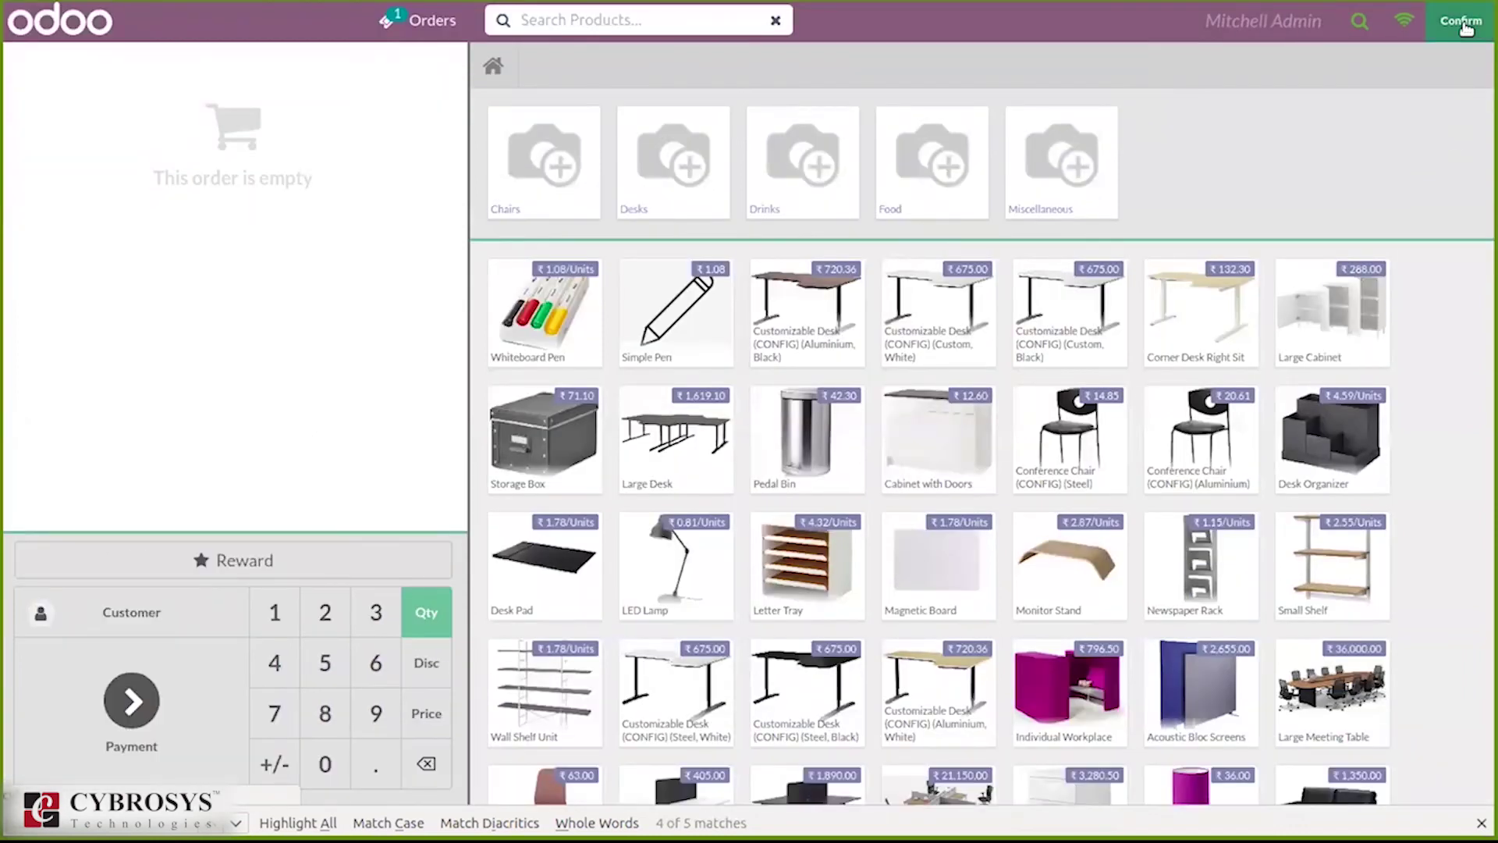
Step: Leave the register, close session POS/00043 with entries posted, and open its pickings
{"action": "left_click", "coordinate": [1466, 26]}
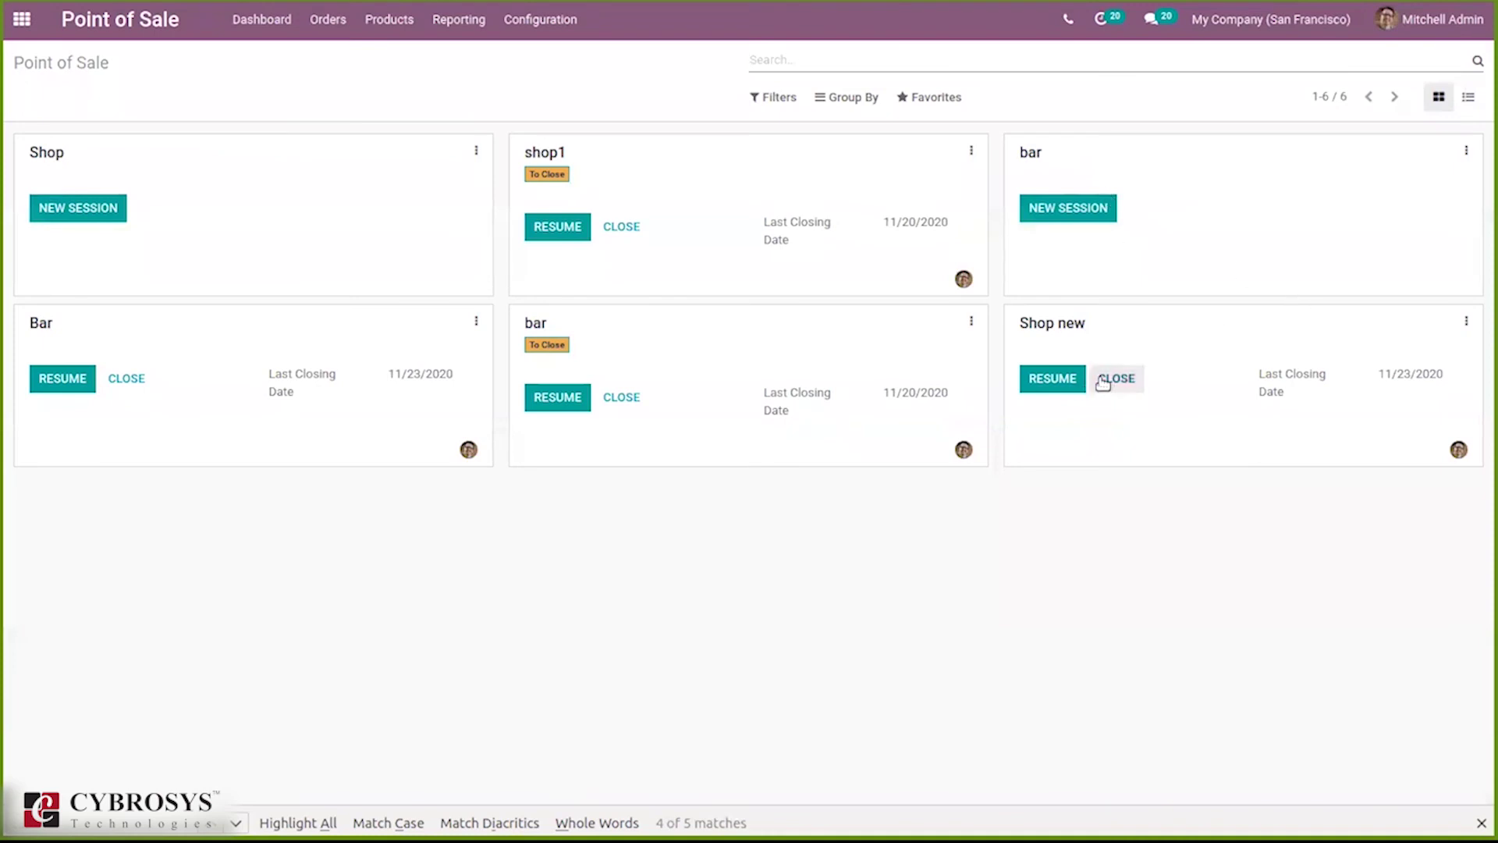
{"action": "left_click", "coordinate": [1103, 381]}
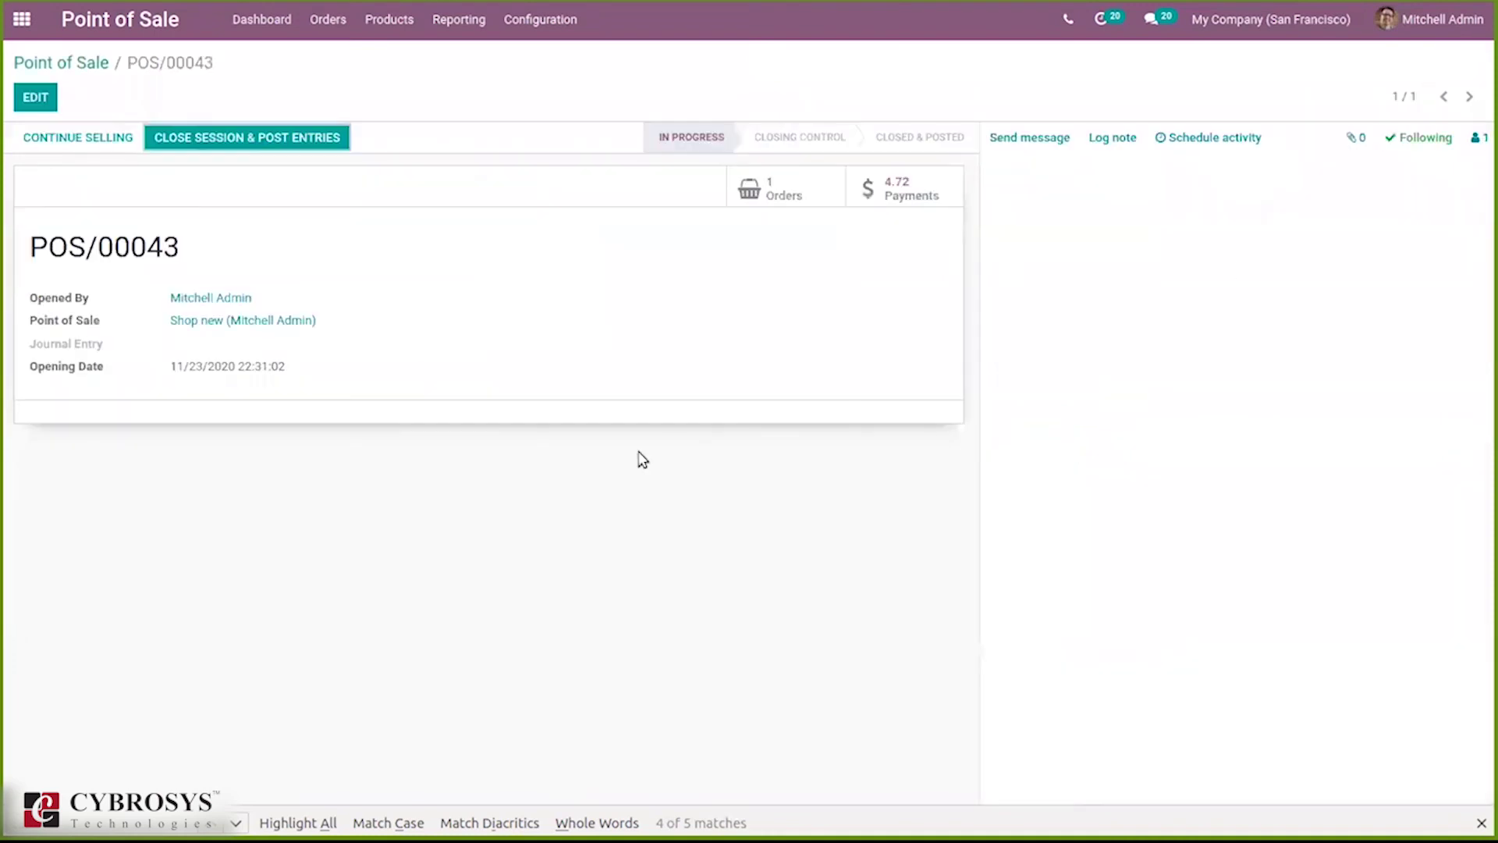
{"action": "left_click", "coordinate": [231, 145]}
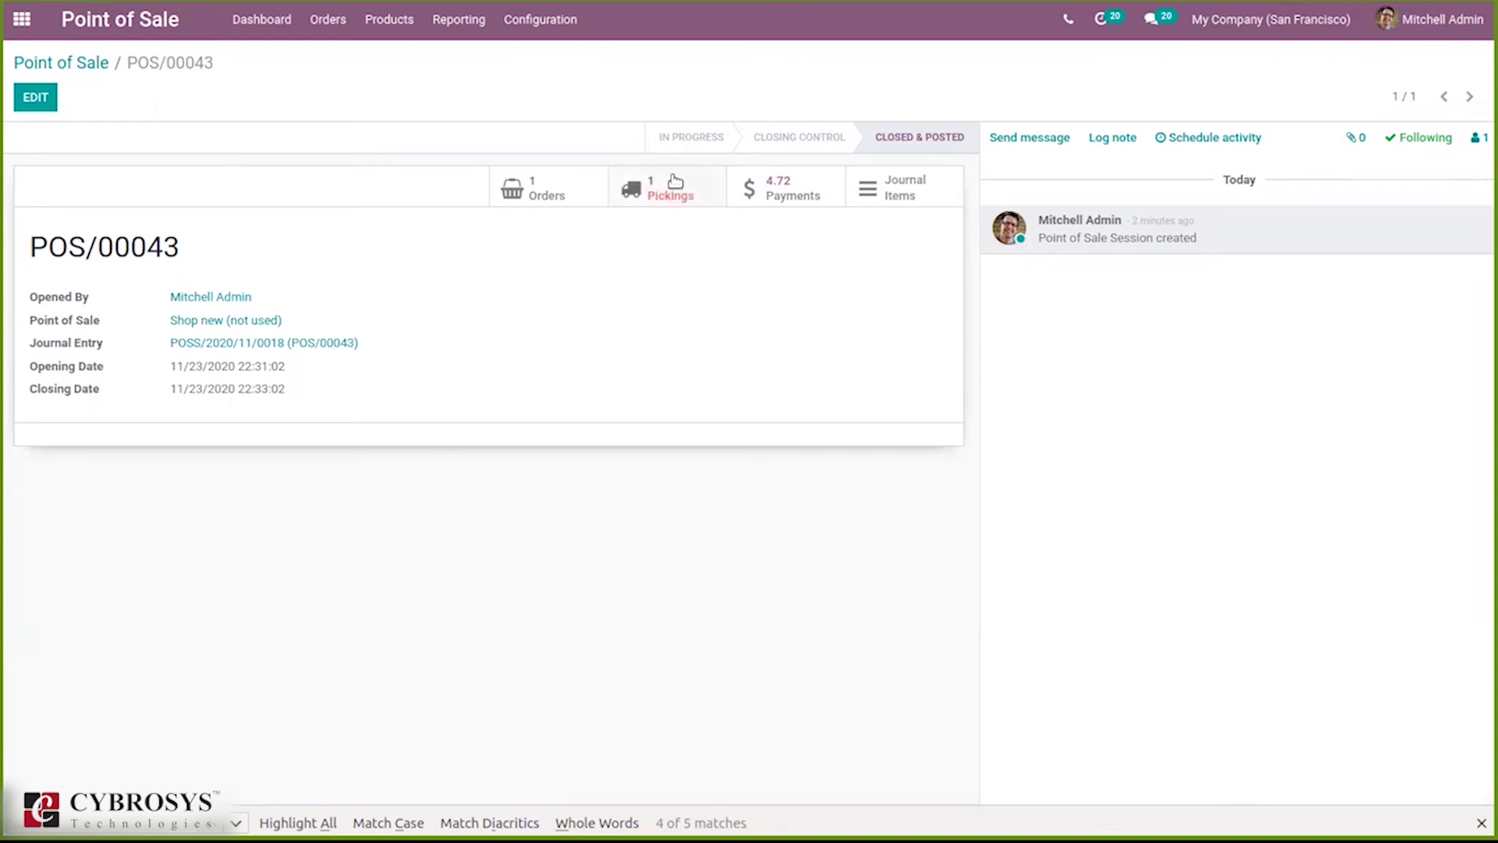
{"action": "left_click", "coordinate": [689, 204]}
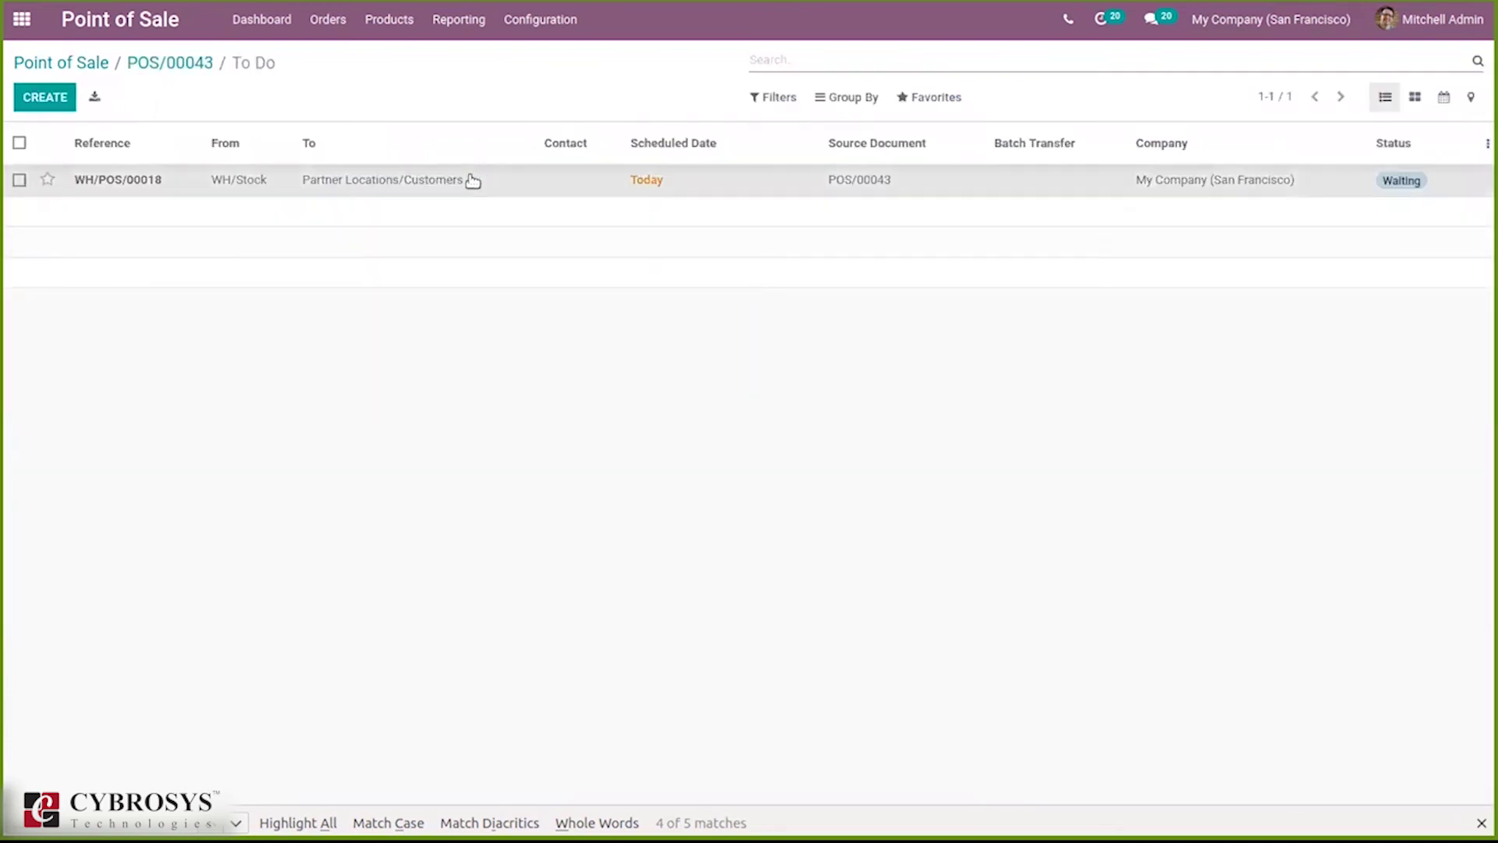
Step: Open delivery WH/POS/00018, check availability, and reopen it from session POS/00043
{"action": "left_click", "coordinate": [473, 180]}
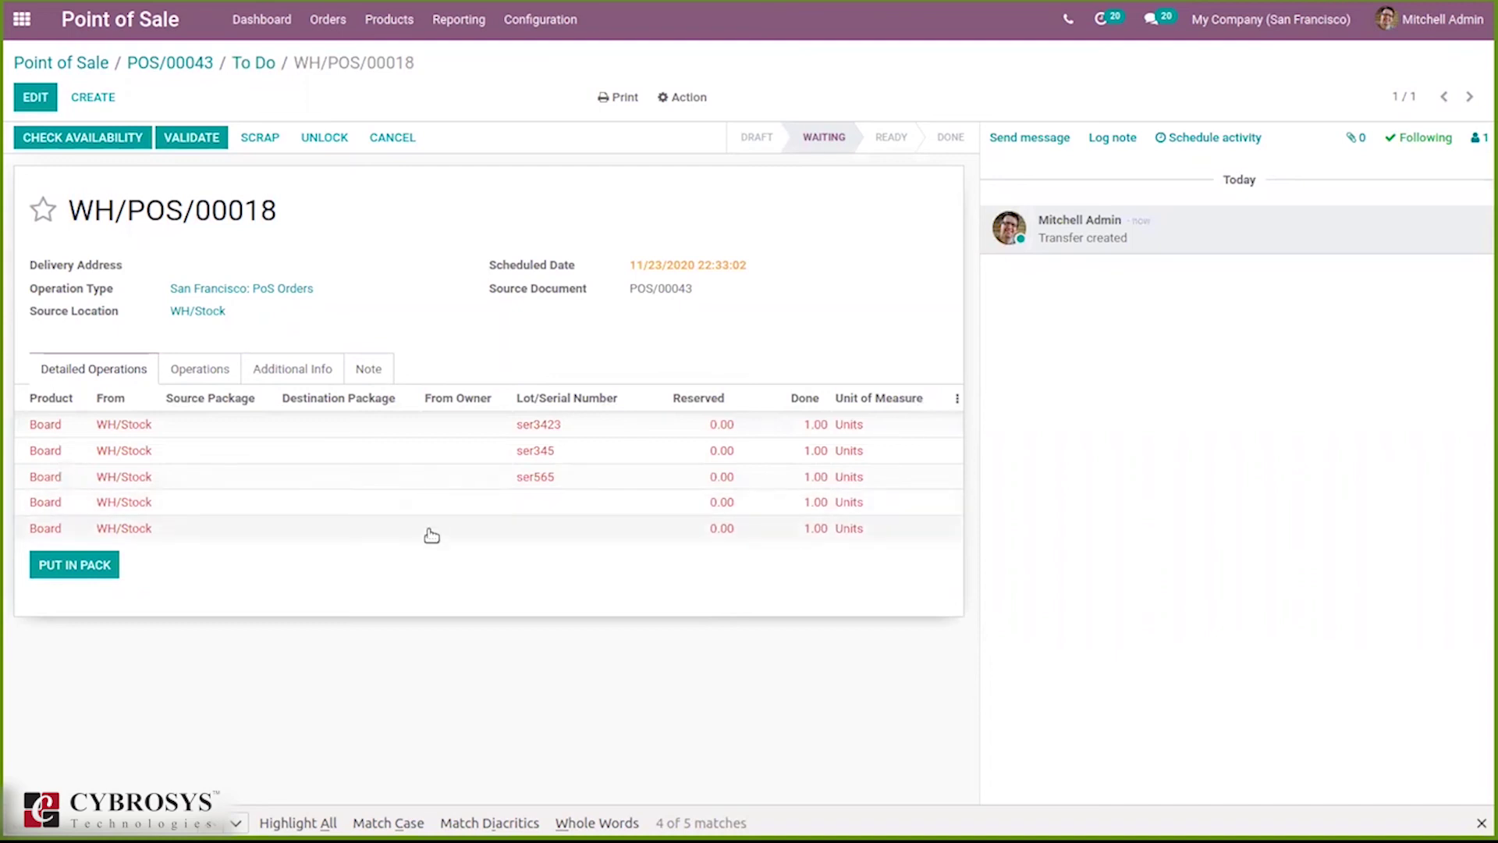
{"action": "left_click", "coordinate": [79, 140]}
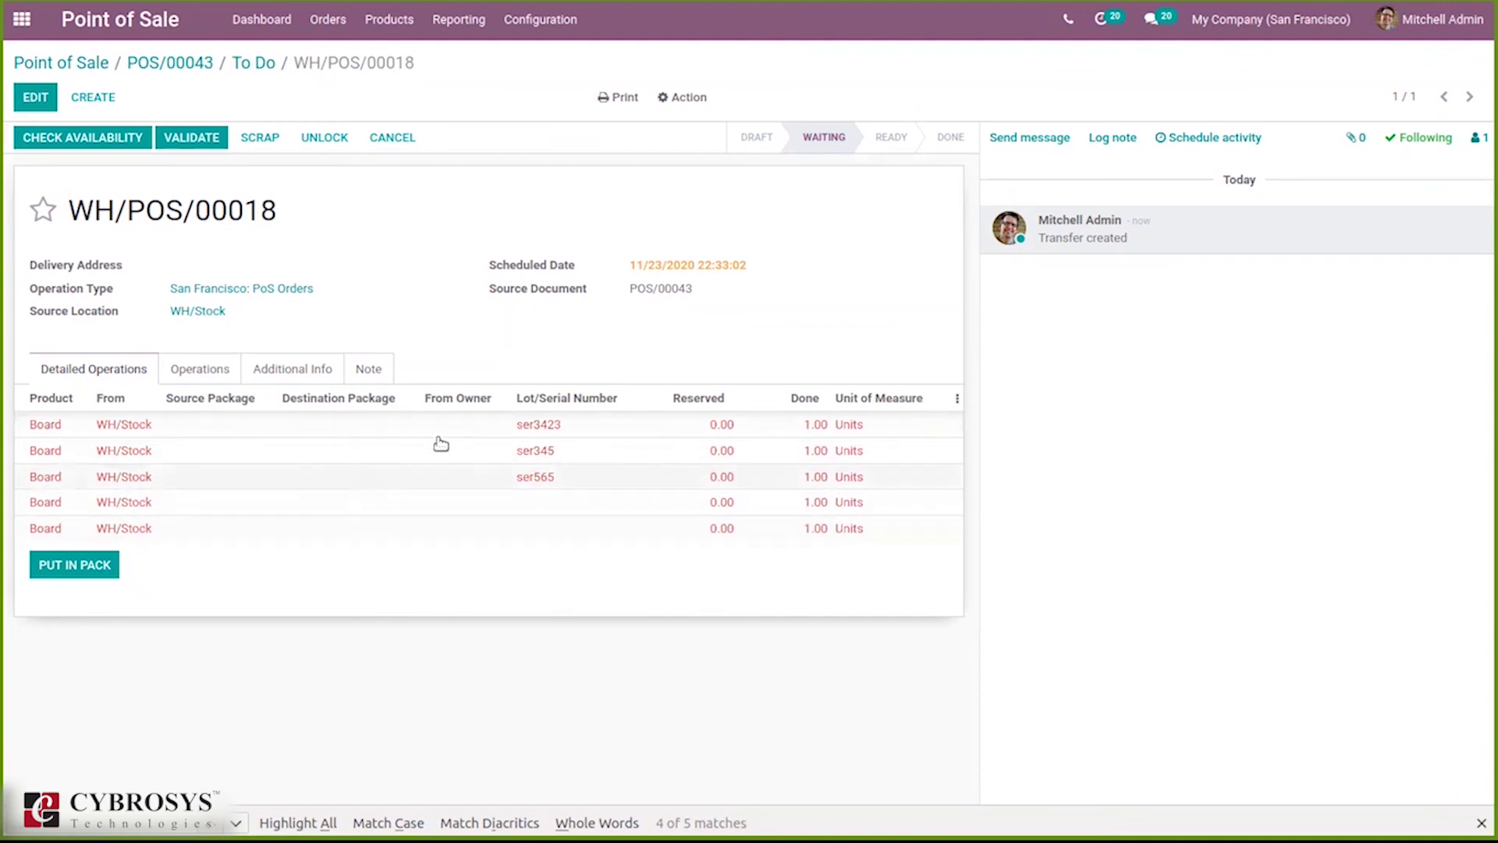
{"action": "left_click", "coordinate": [244, 69]}
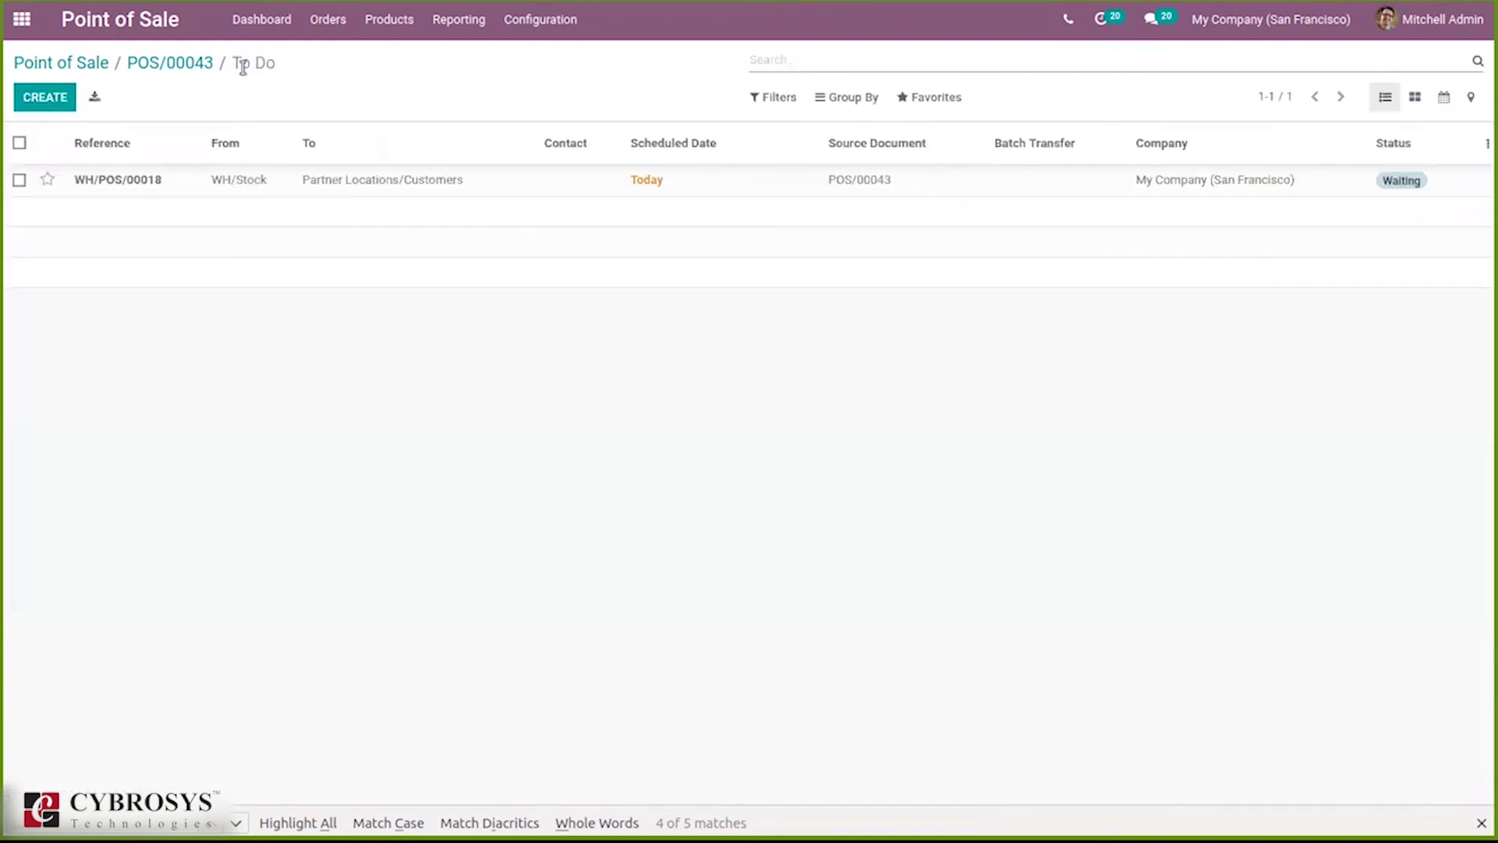
{"action": "left_click", "coordinate": [191, 64]}
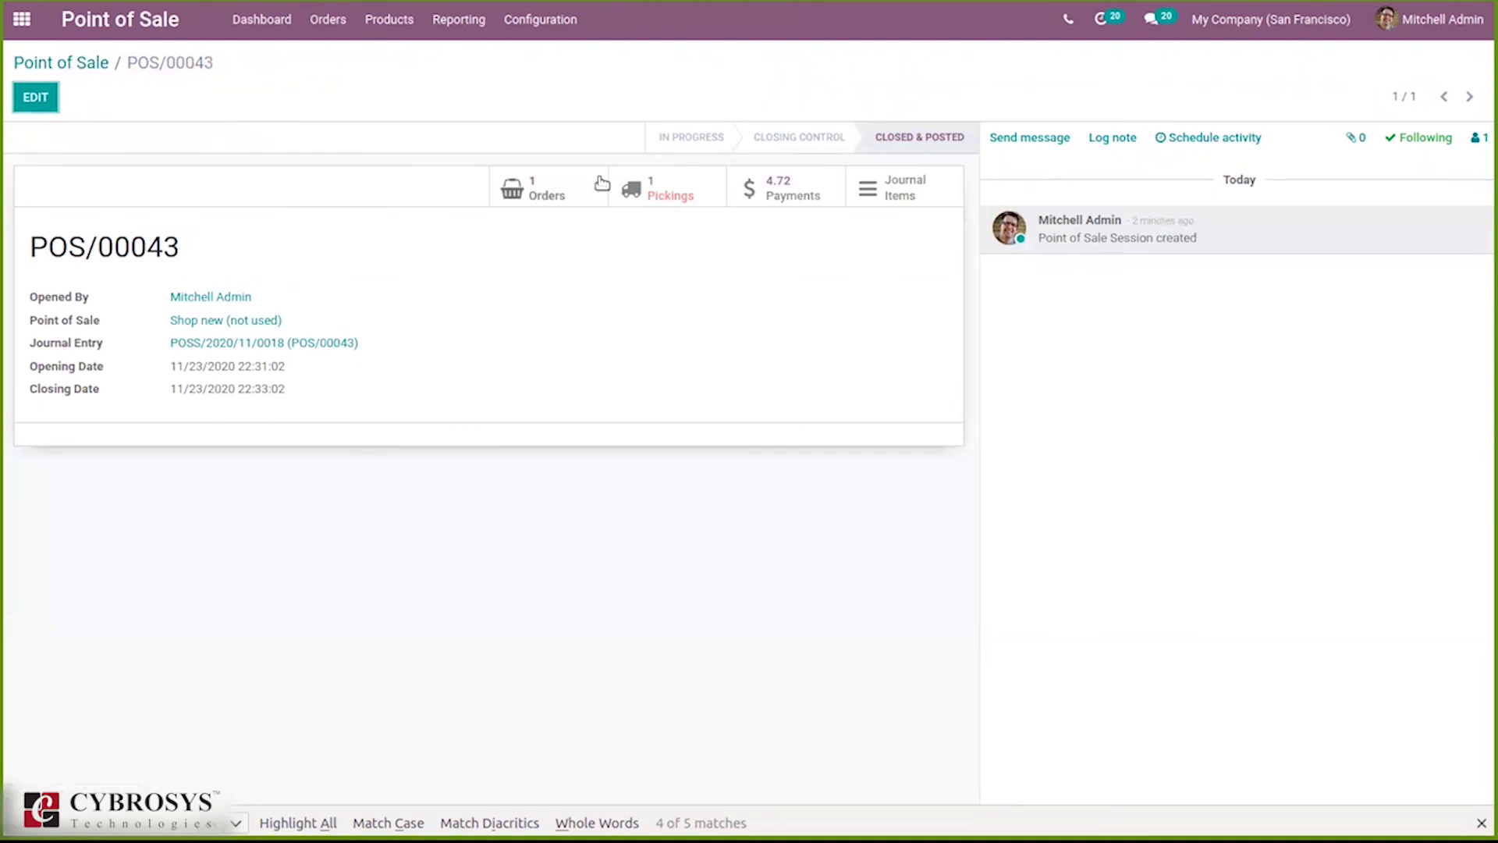
{"action": "left_click", "coordinate": [657, 192]}
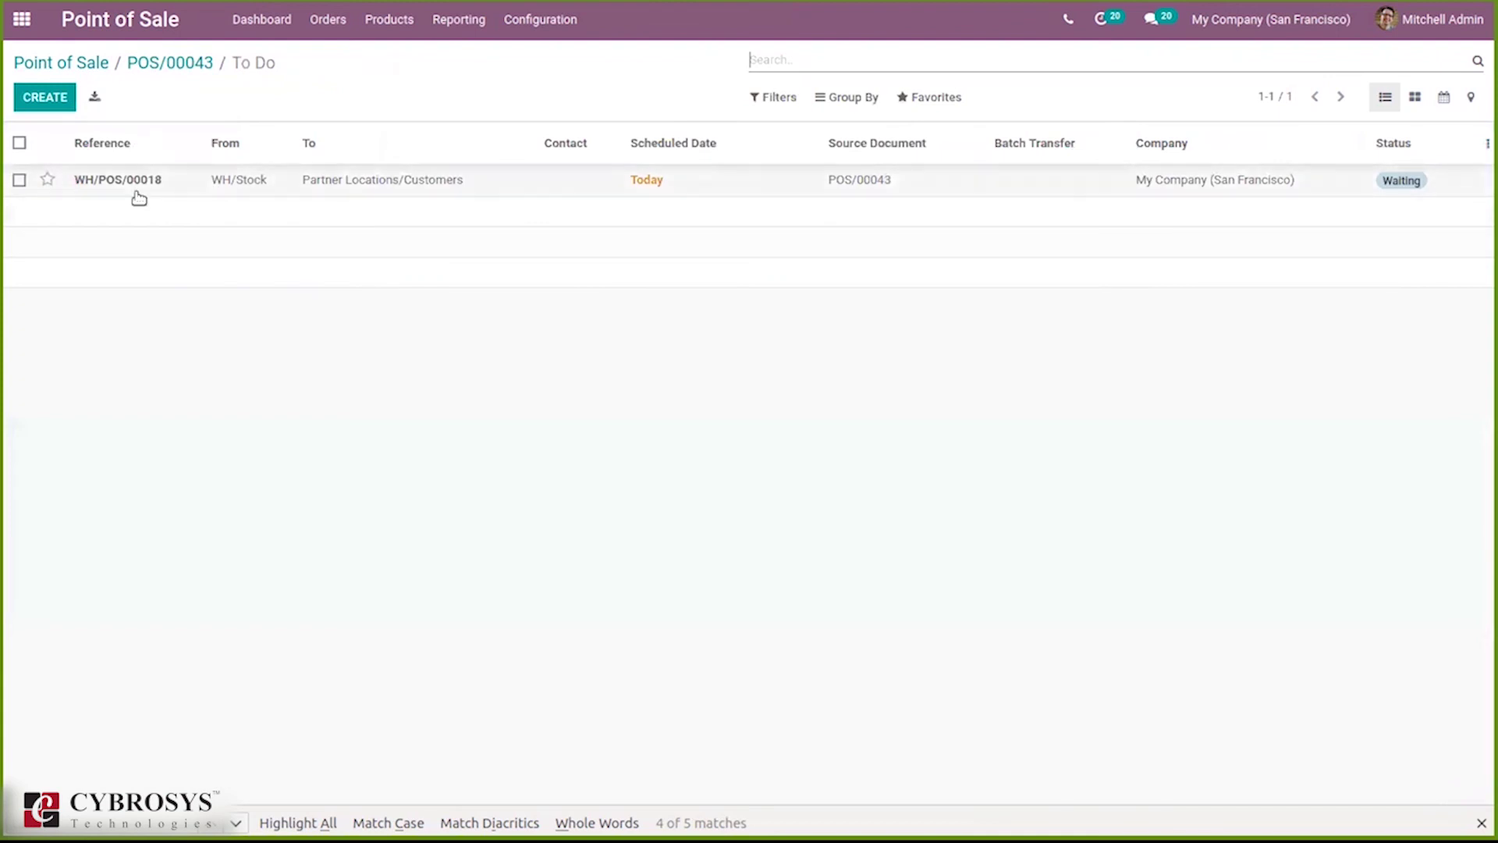
{"action": "left_click", "coordinate": [138, 192]}
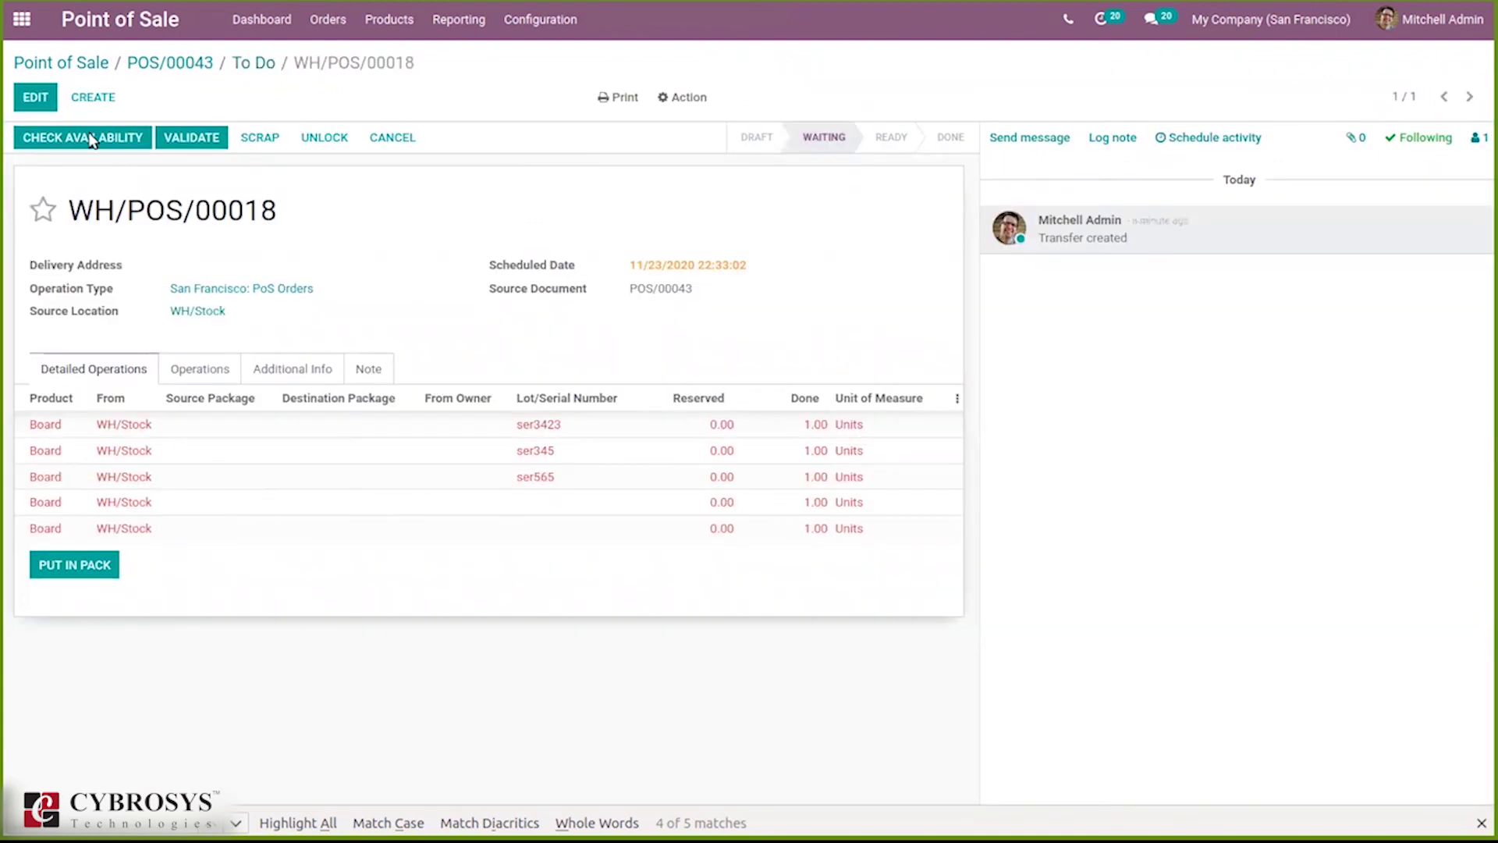
Step: Assign new serials ser56897 and ser89897 to Board lines four and five, and save
{"action": "left_click", "coordinate": [35, 97]}
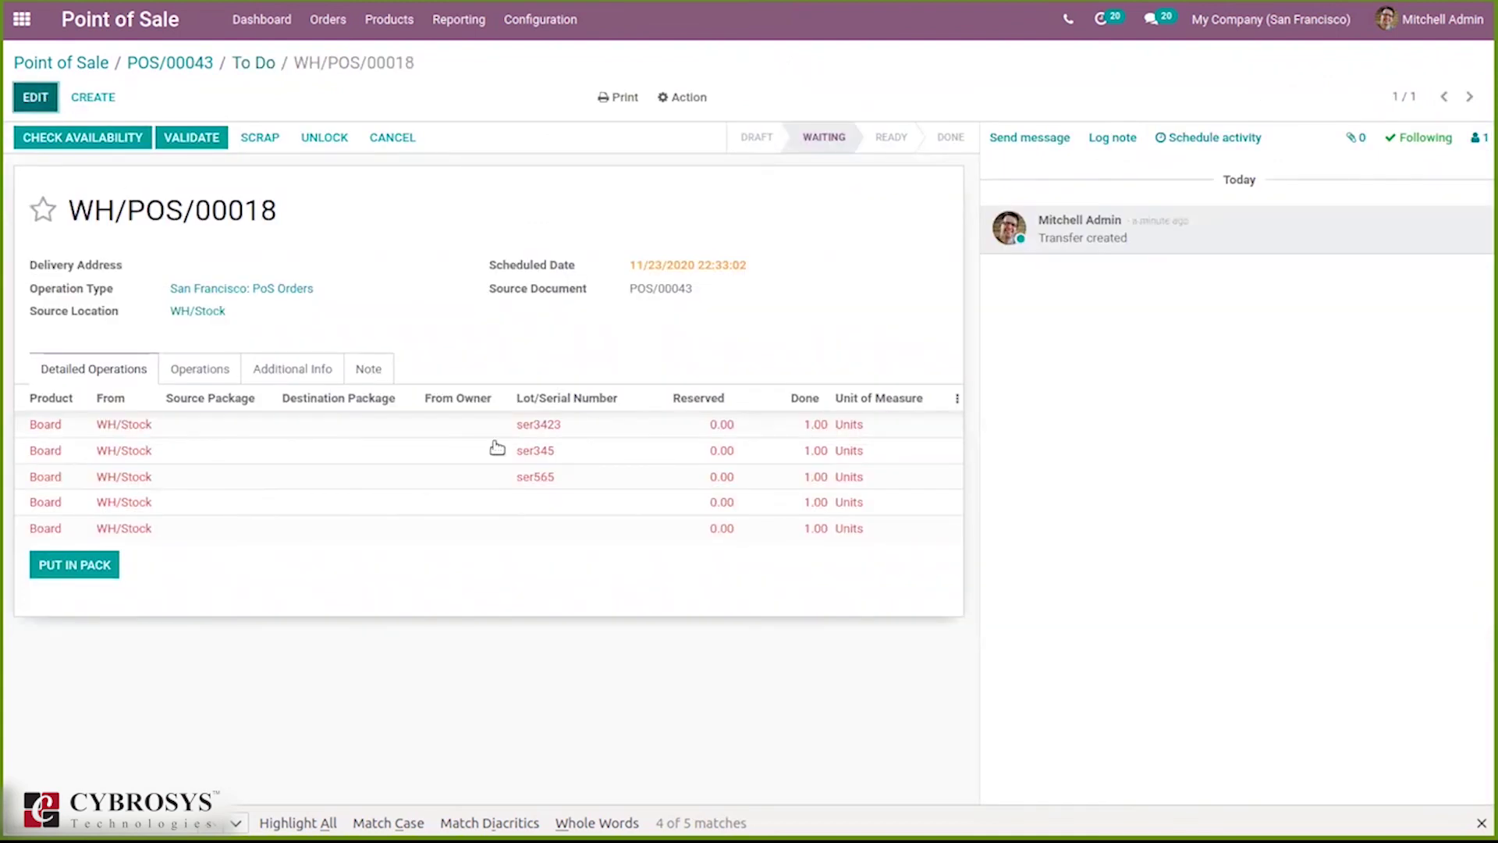
{"action": "left_click", "coordinate": [511, 503]}
{"action": "left_click", "coordinate": [511, 506]}
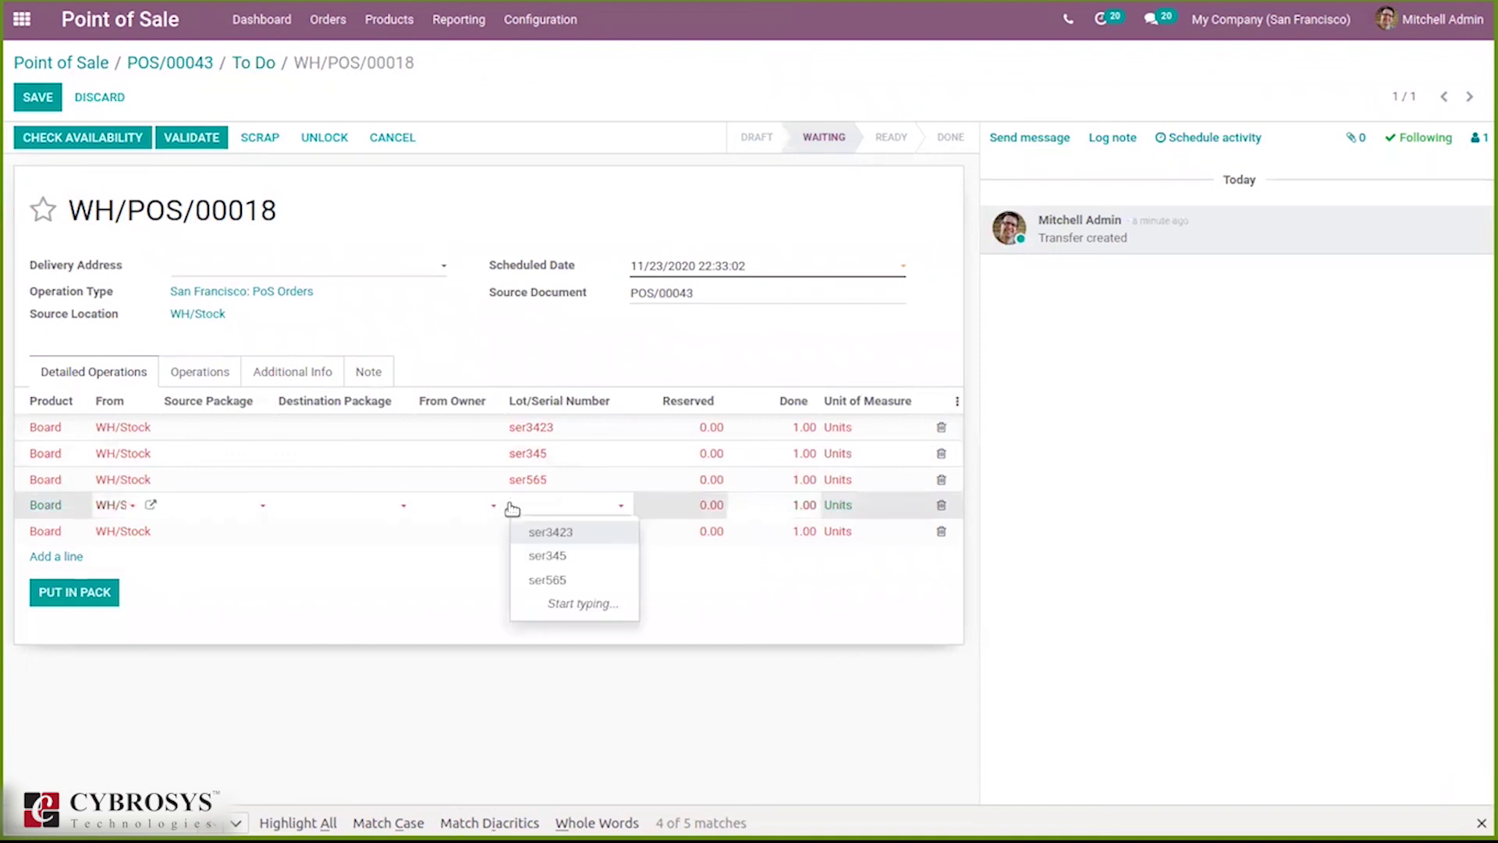
{"action": "type", "text": "ser56897"}
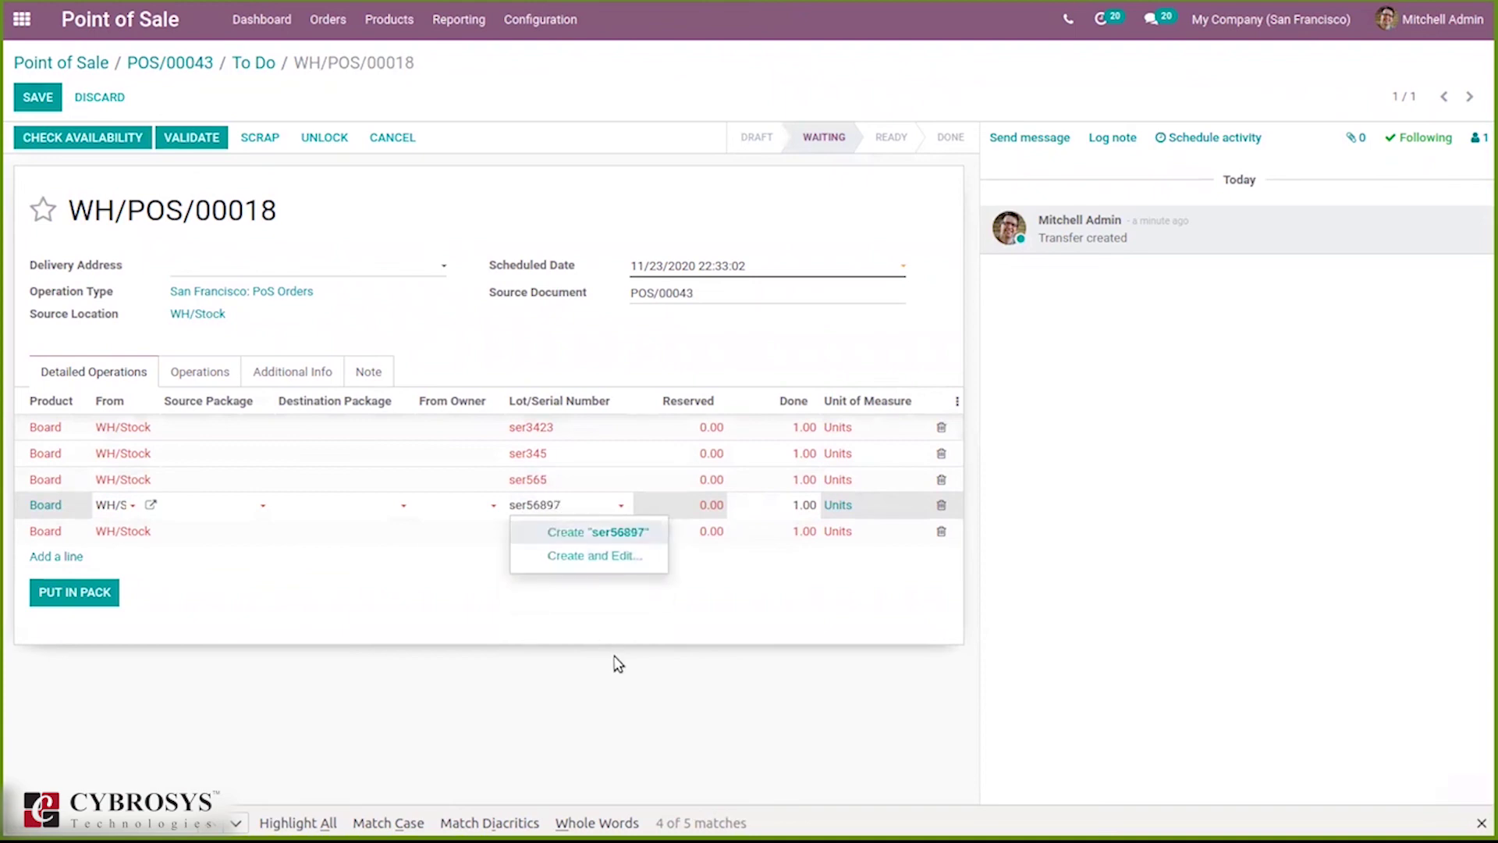
{"action": "left_click", "coordinate": [614, 657]}
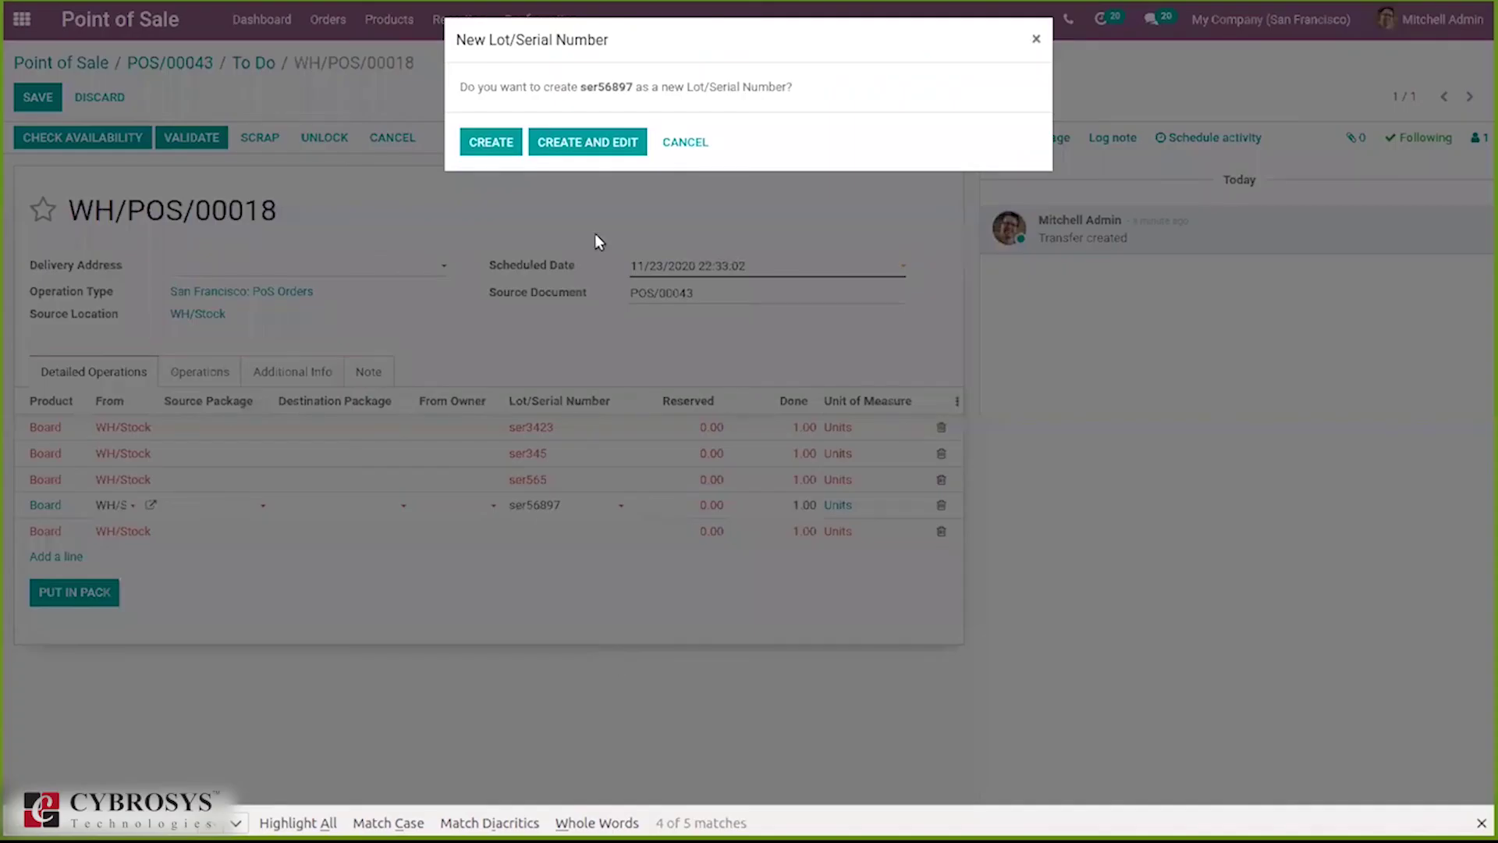
{"action": "left_click", "coordinate": [500, 142]}
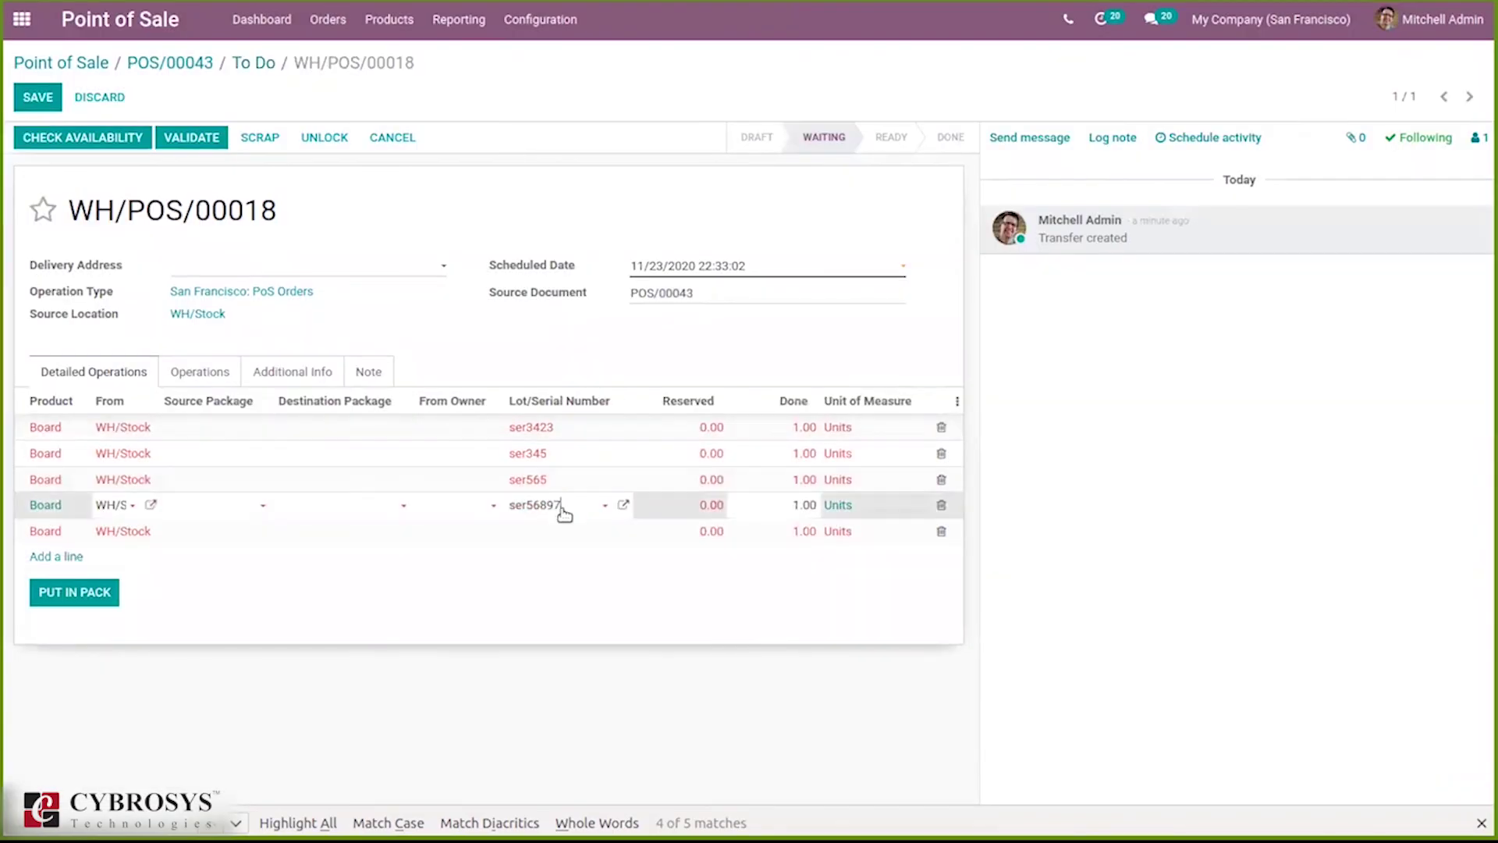
{"action": "left_click", "coordinate": [550, 534]}
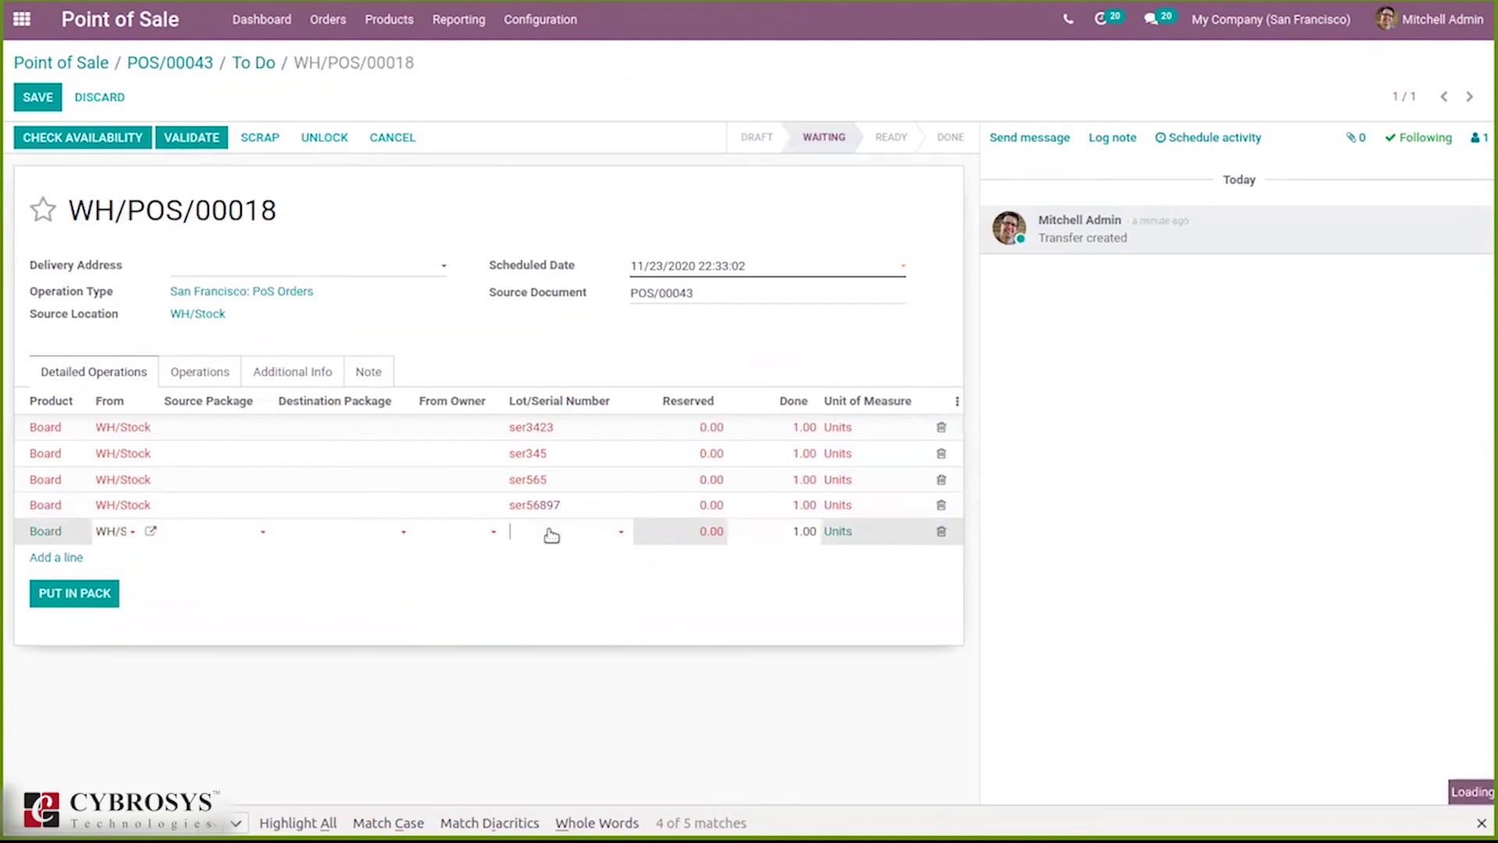
{"action": "type", "text": "se"}
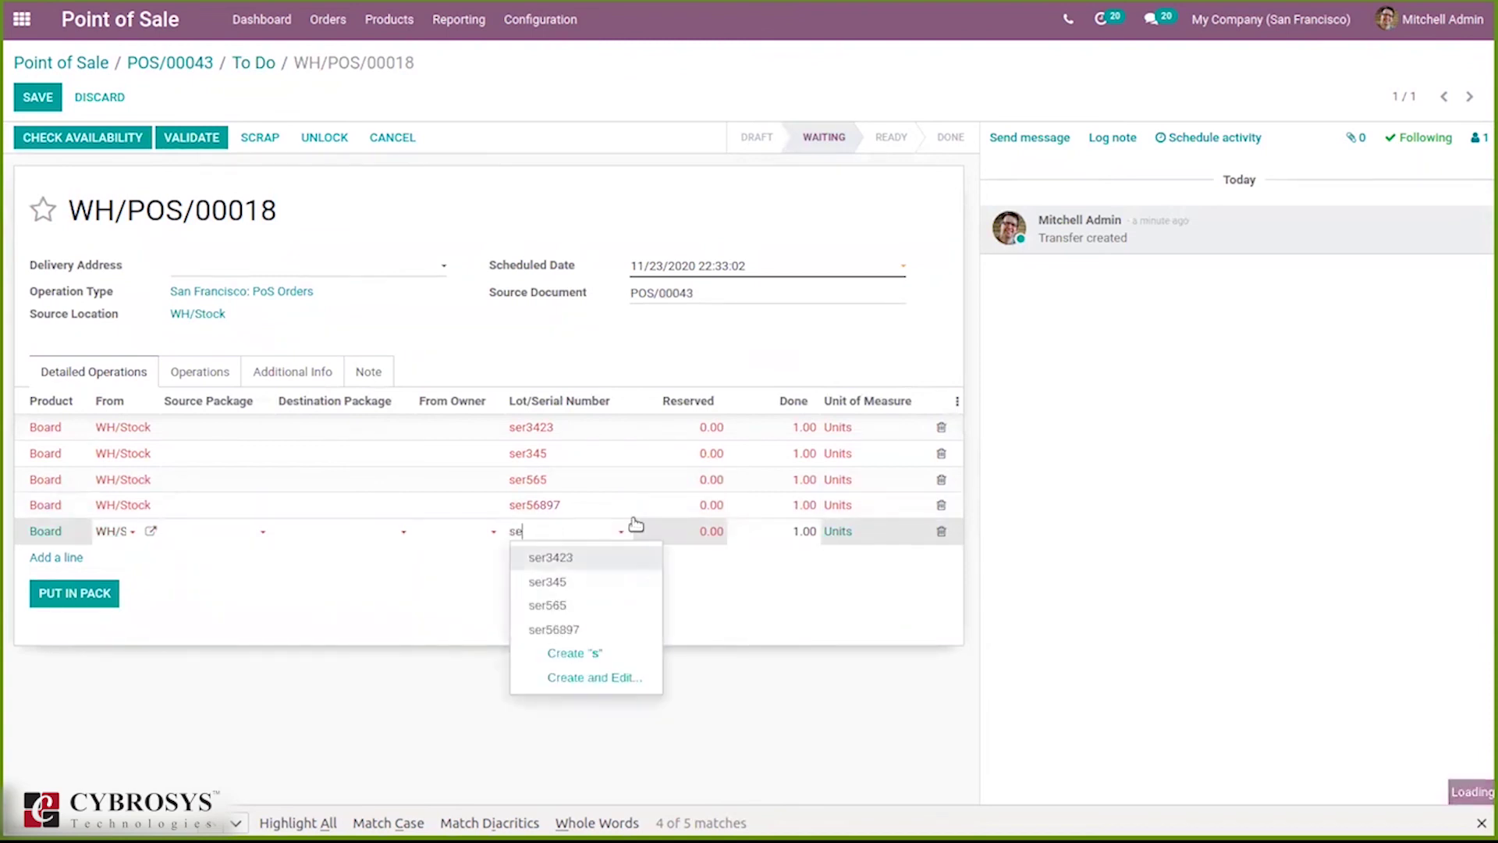
{"action": "type", "text": "r89897"}
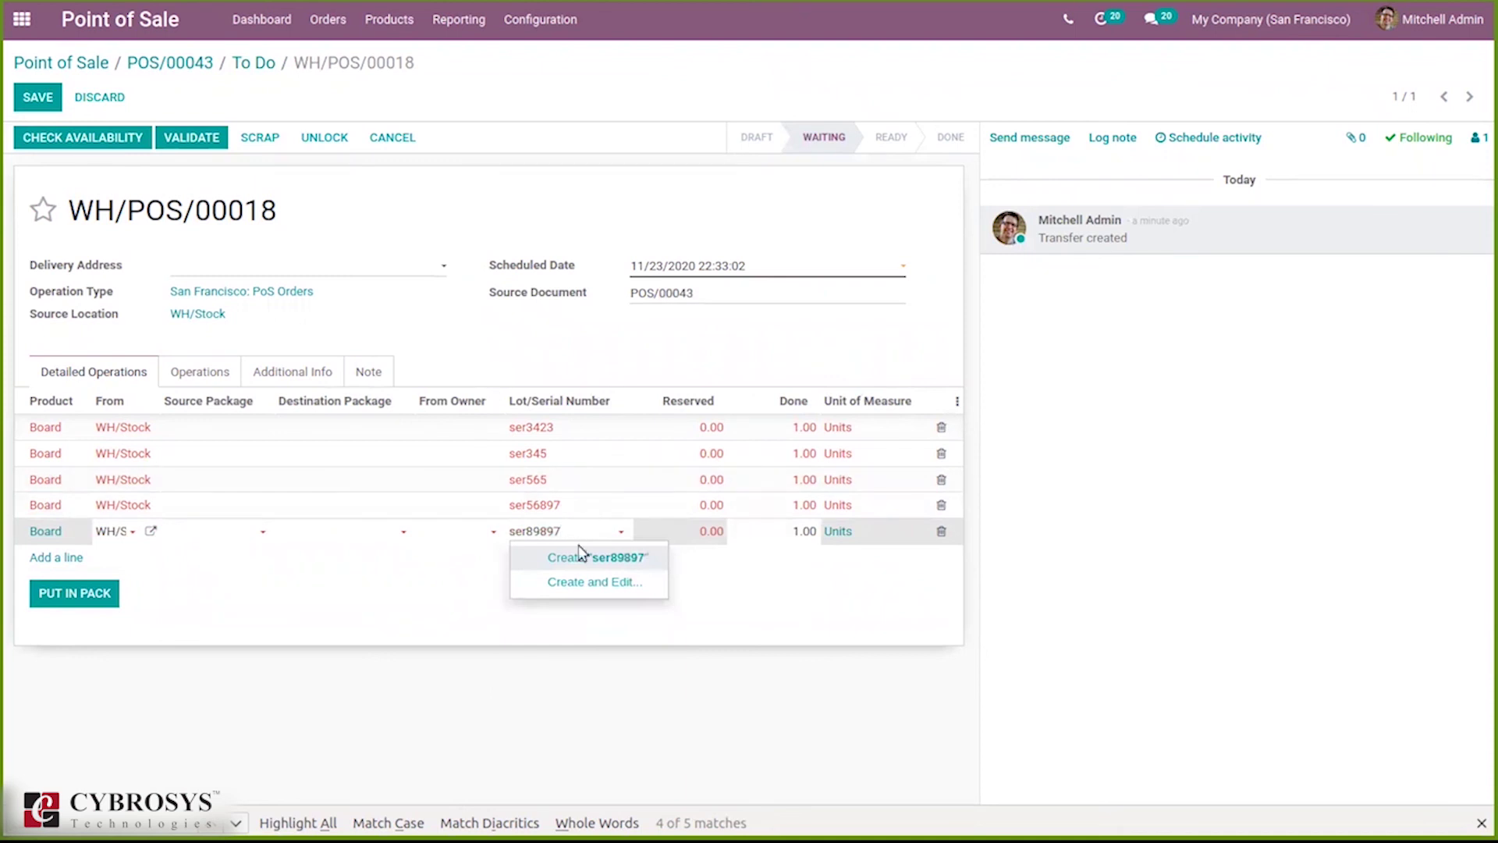
{"action": "left_click", "coordinate": [582, 559]}
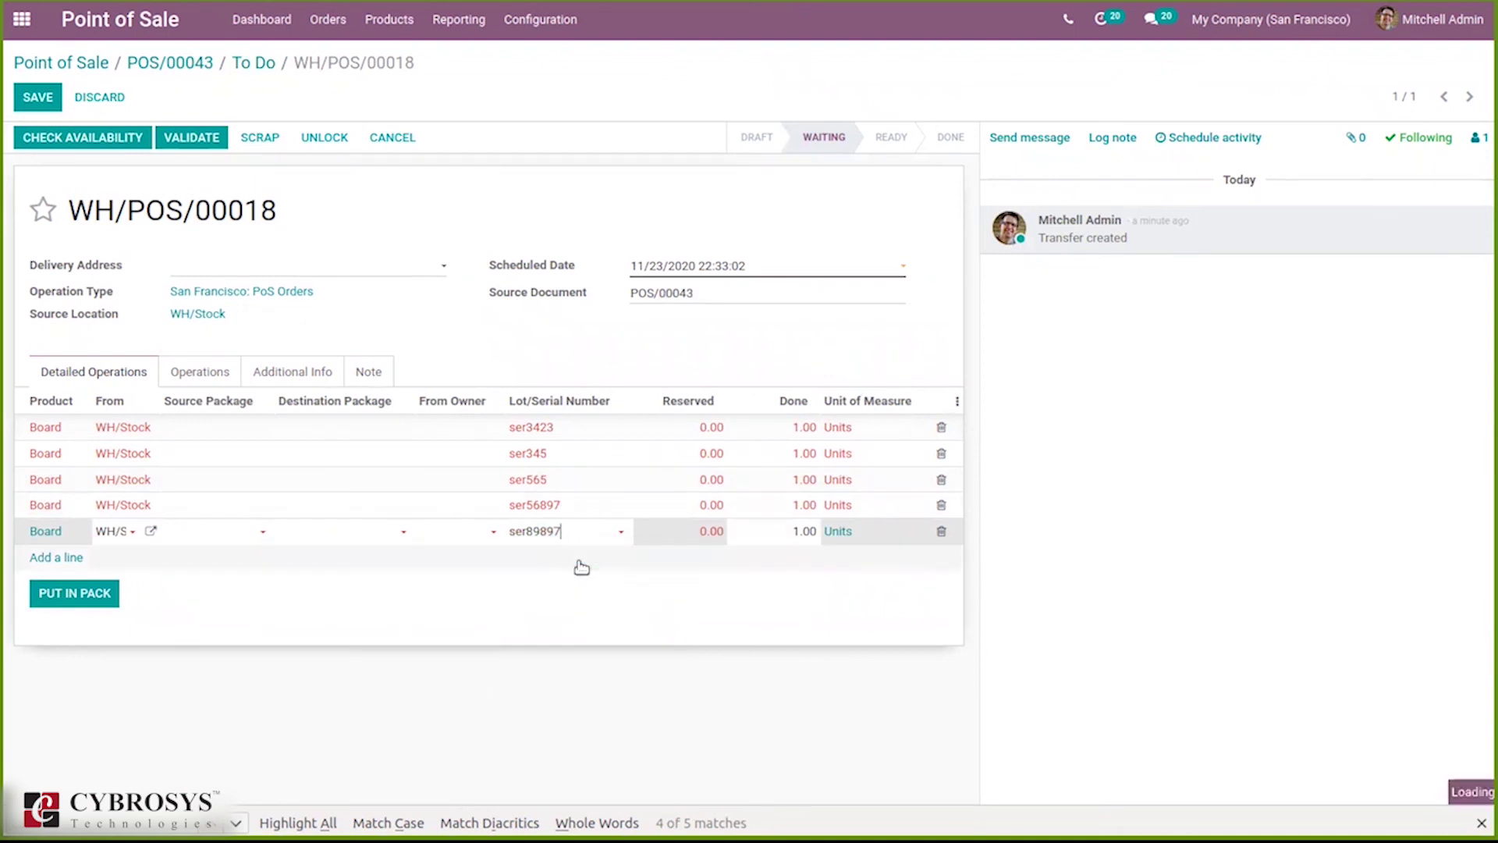
{"action": "left_click", "coordinate": [26, 95]}
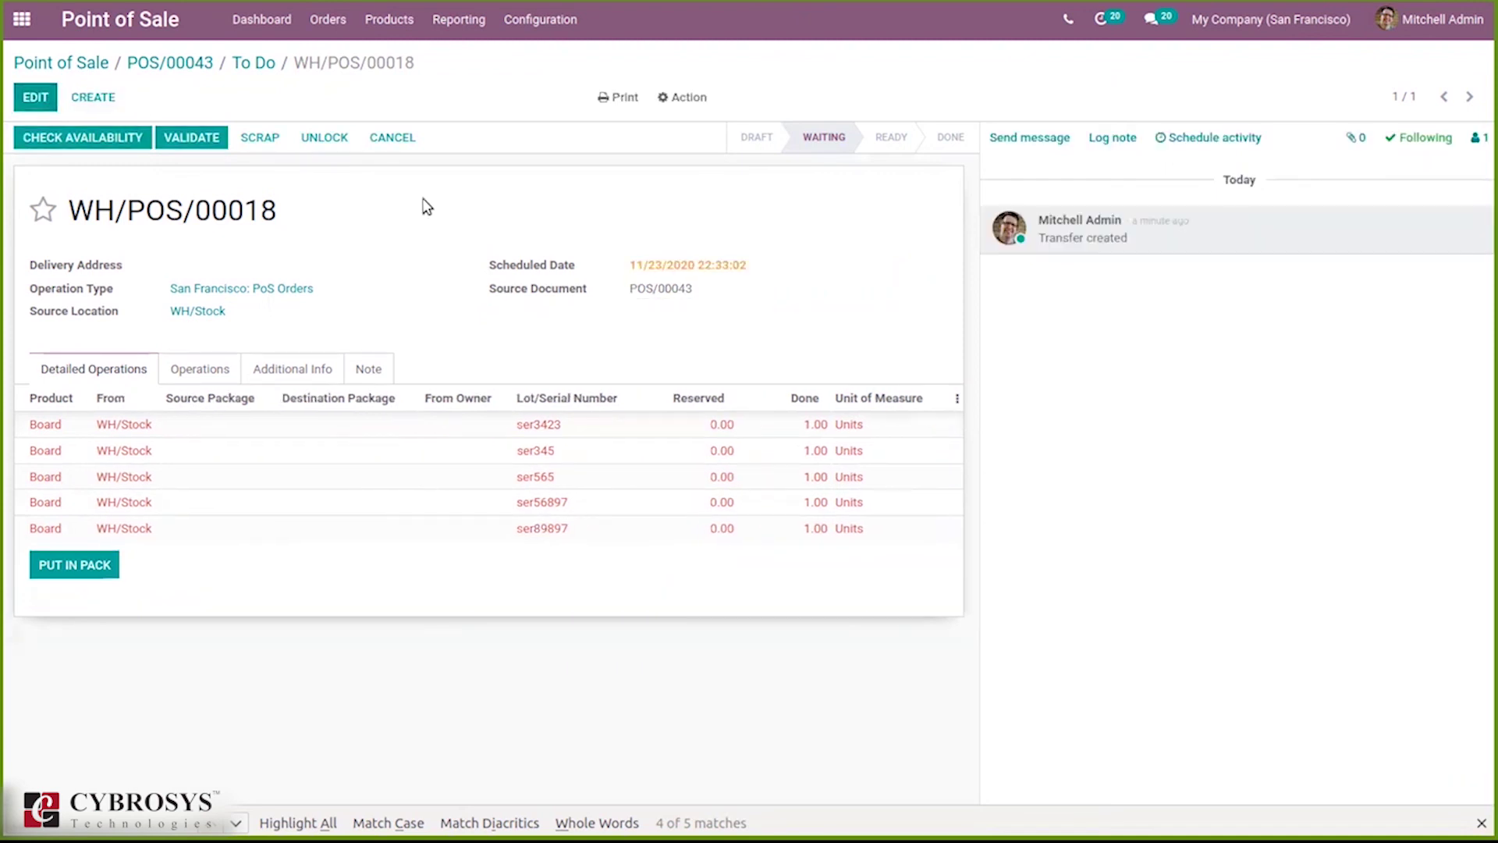
Step: Check availability, validate WH/POS/00018, view its traceability report, and return to the transfers list
{"action": "left_click", "coordinate": [127, 142]}
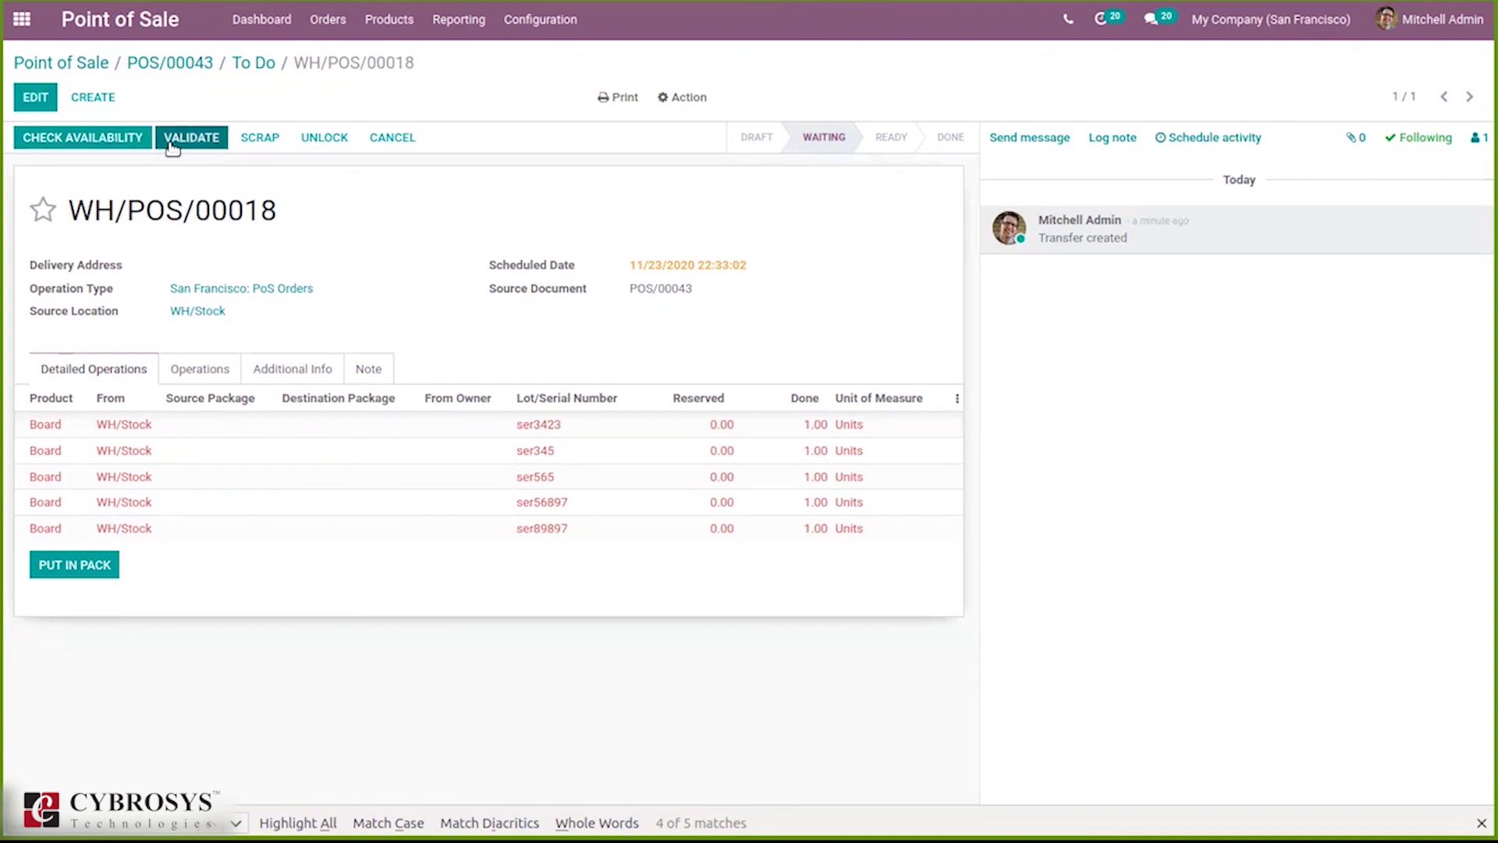
{"action": "left_click", "coordinate": [172, 146]}
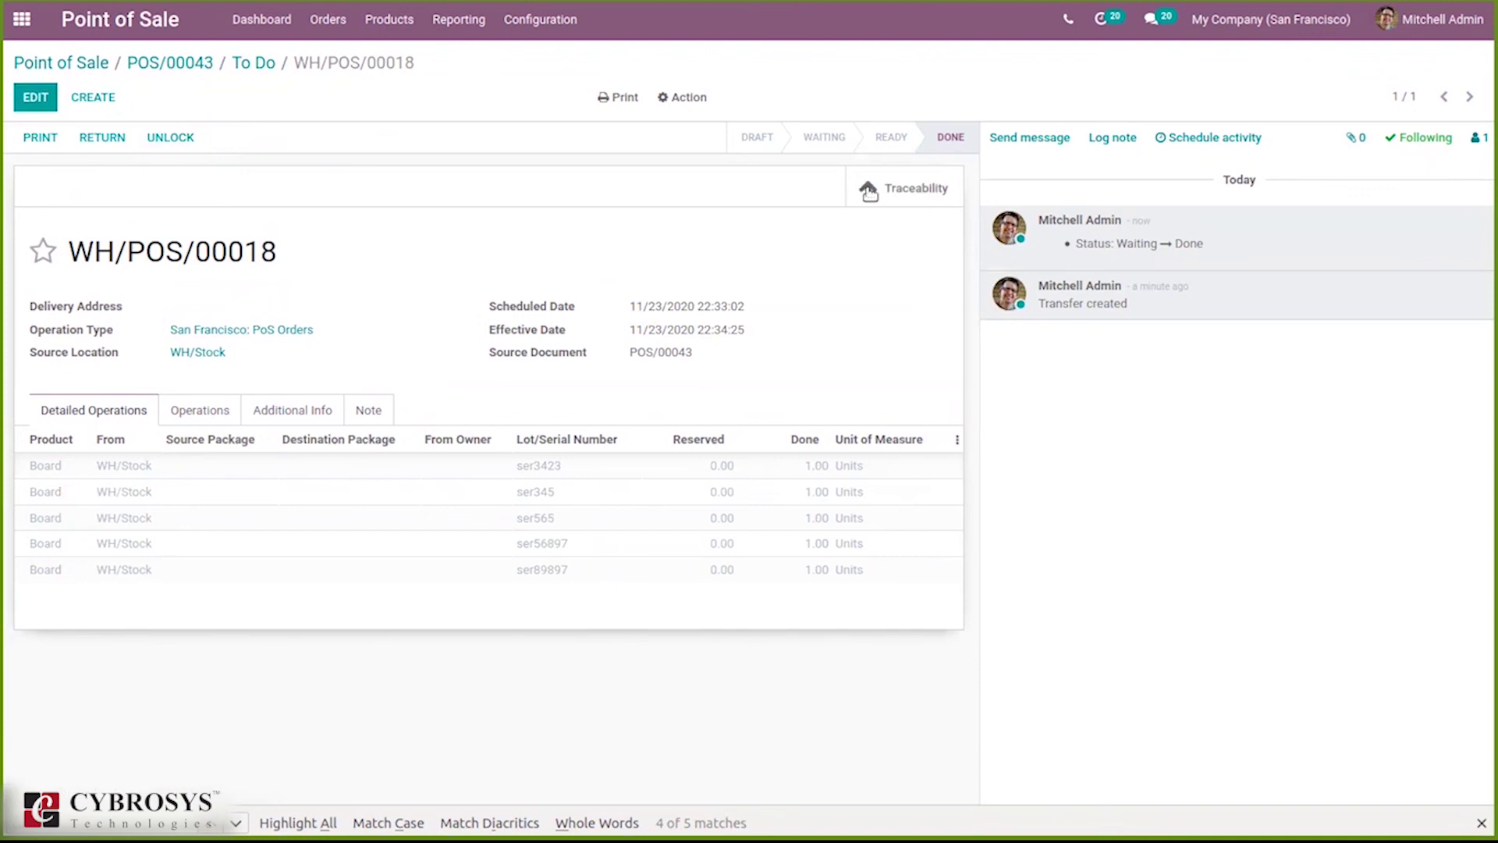
{"action": "left_click", "coordinate": [889, 190]}
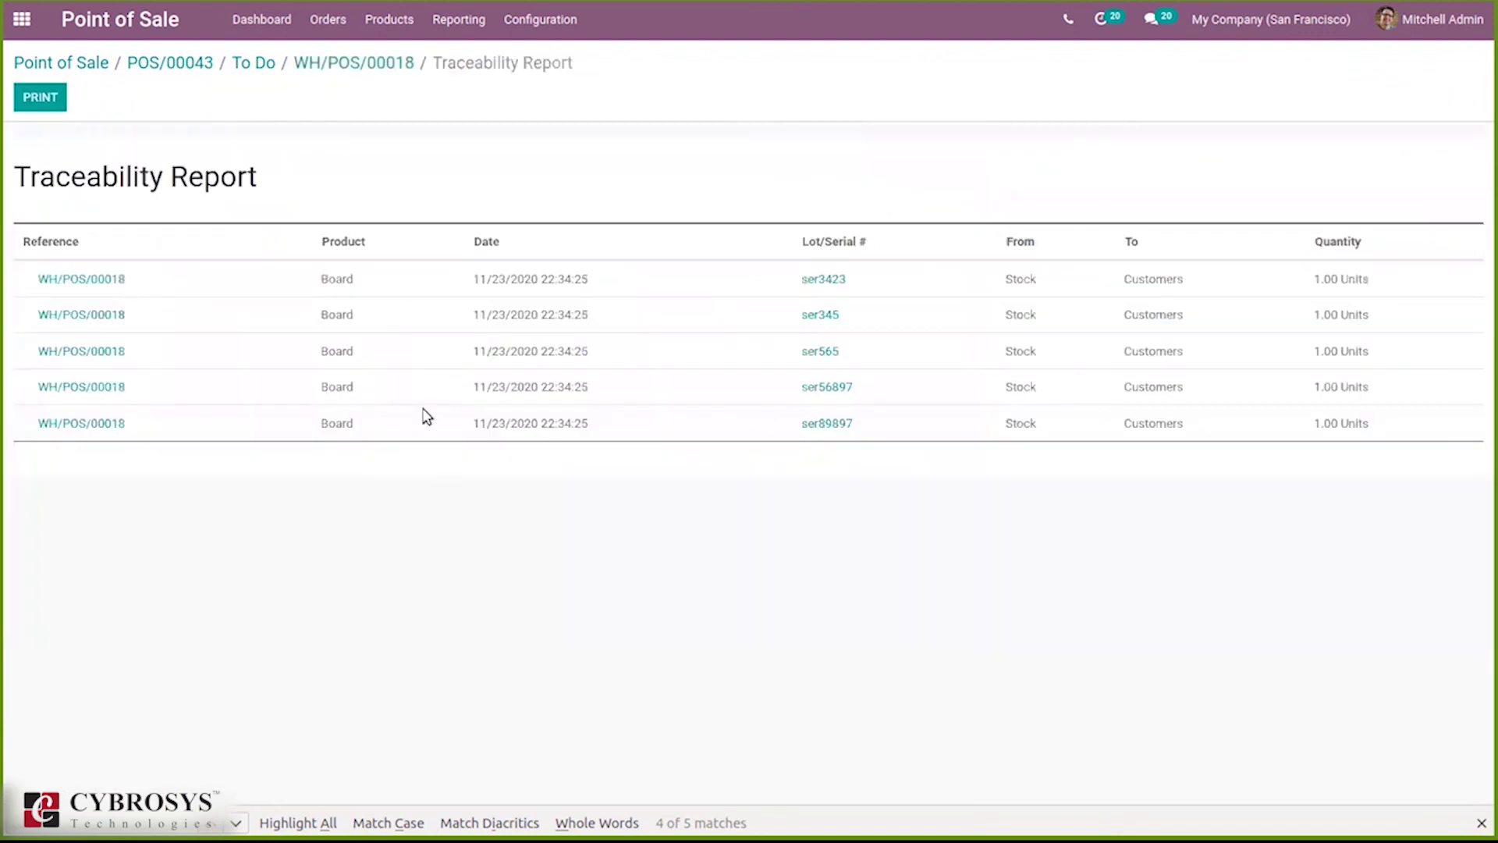
{"action": "left_click", "coordinate": [342, 69]}
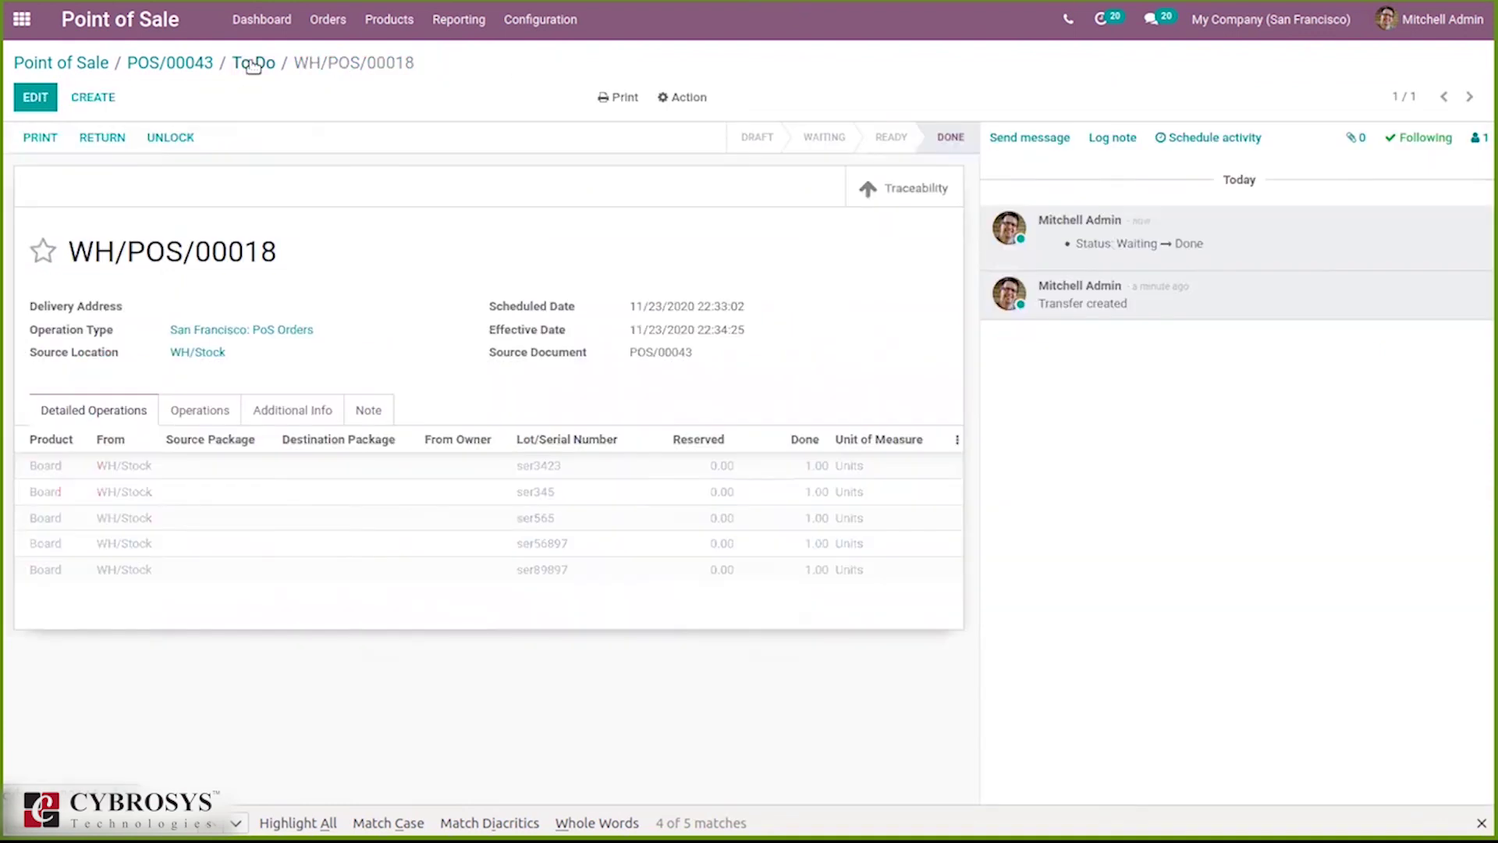
{"action": "left_click", "coordinate": [252, 64]}
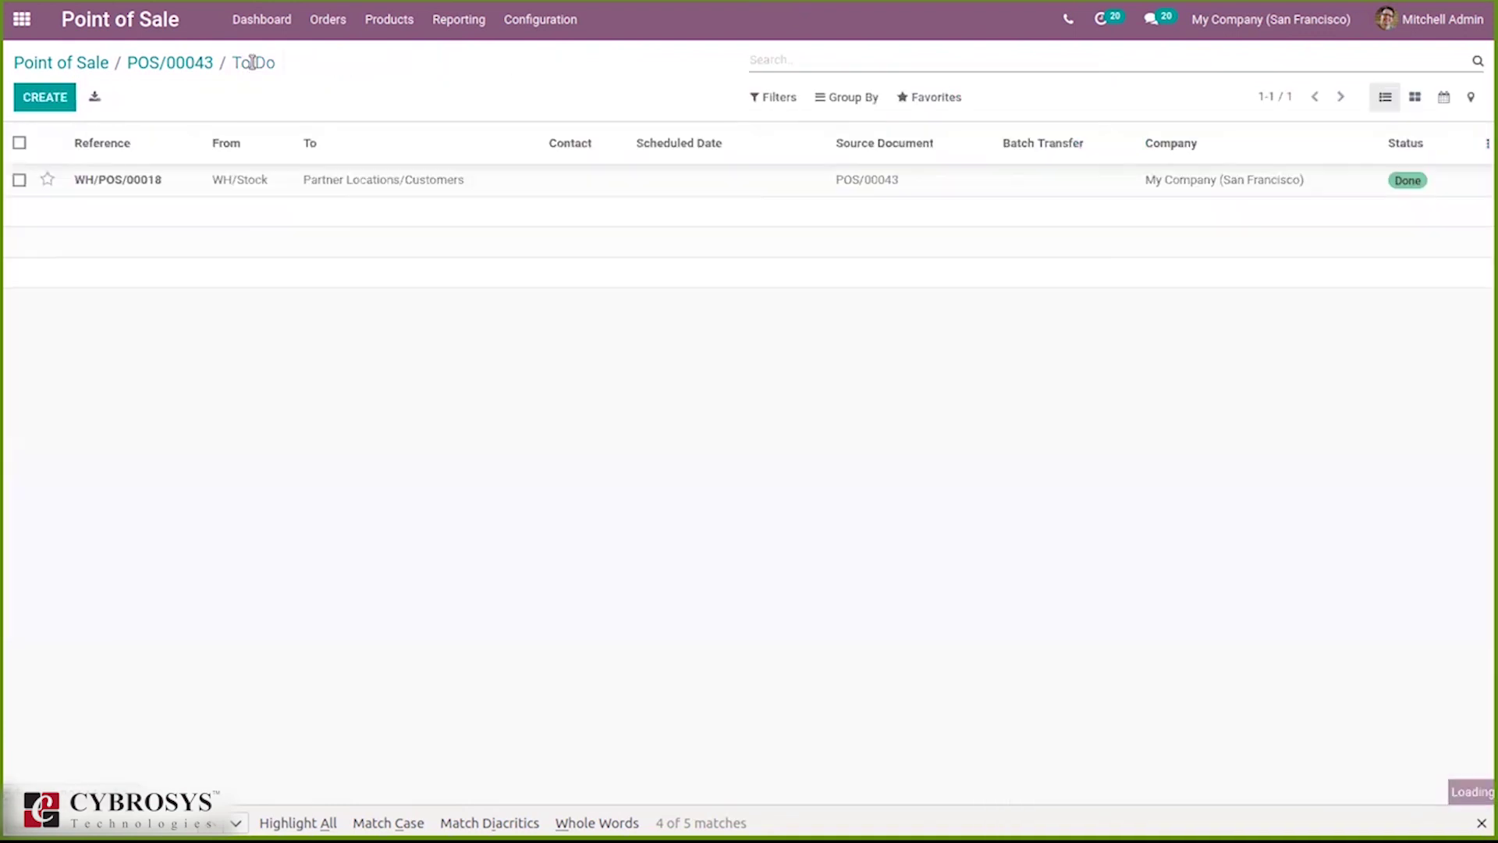
Step: Open the POS Orders list and view order Shop new/0002, then return to the list
{"action": "left_click", "coordinate": [330, 37]}
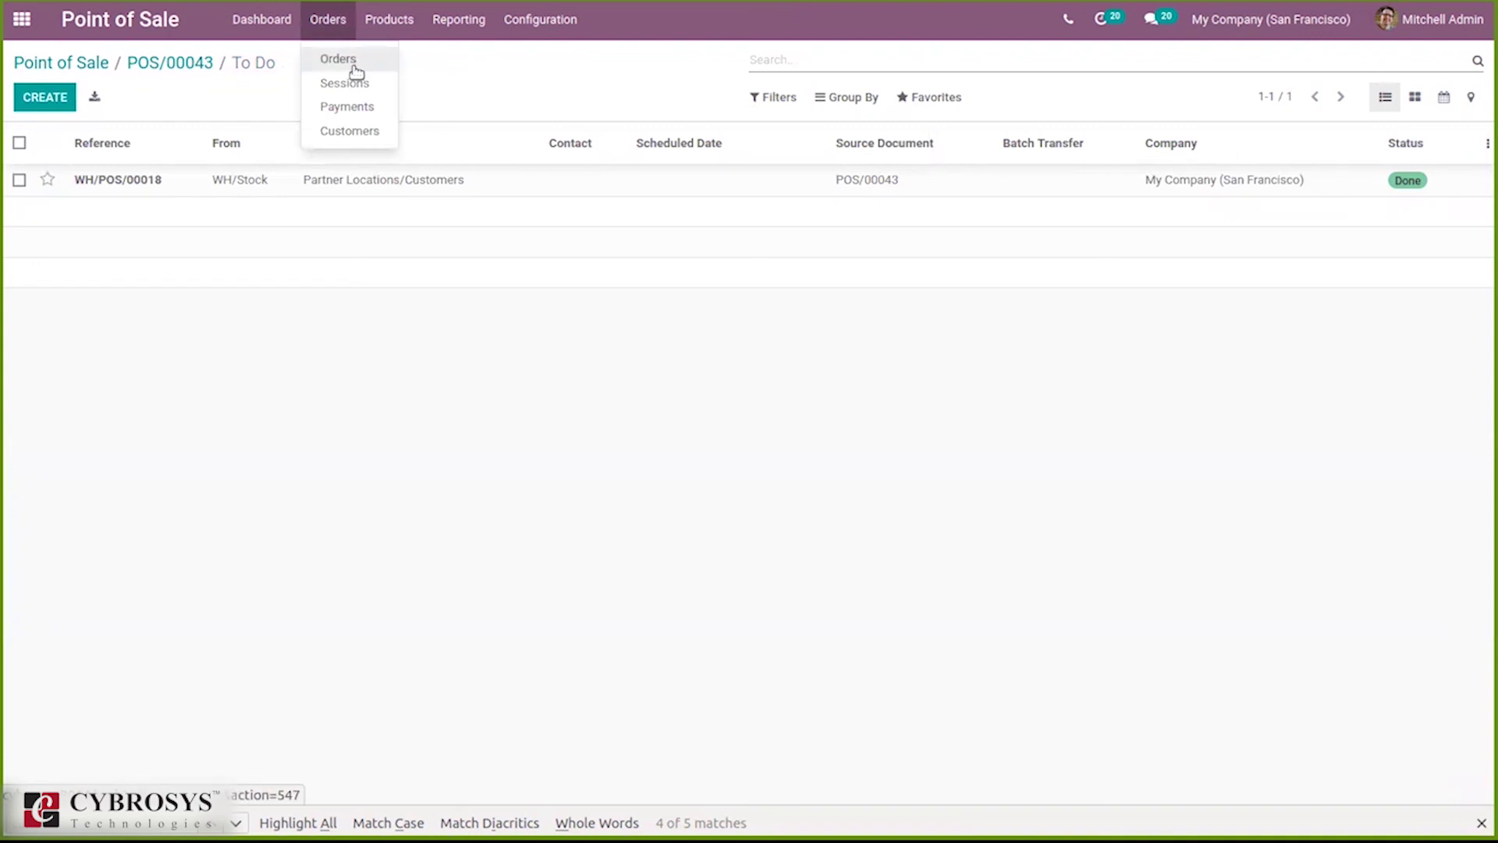
{"action": "left_click", "coordinate": [353, 61]}
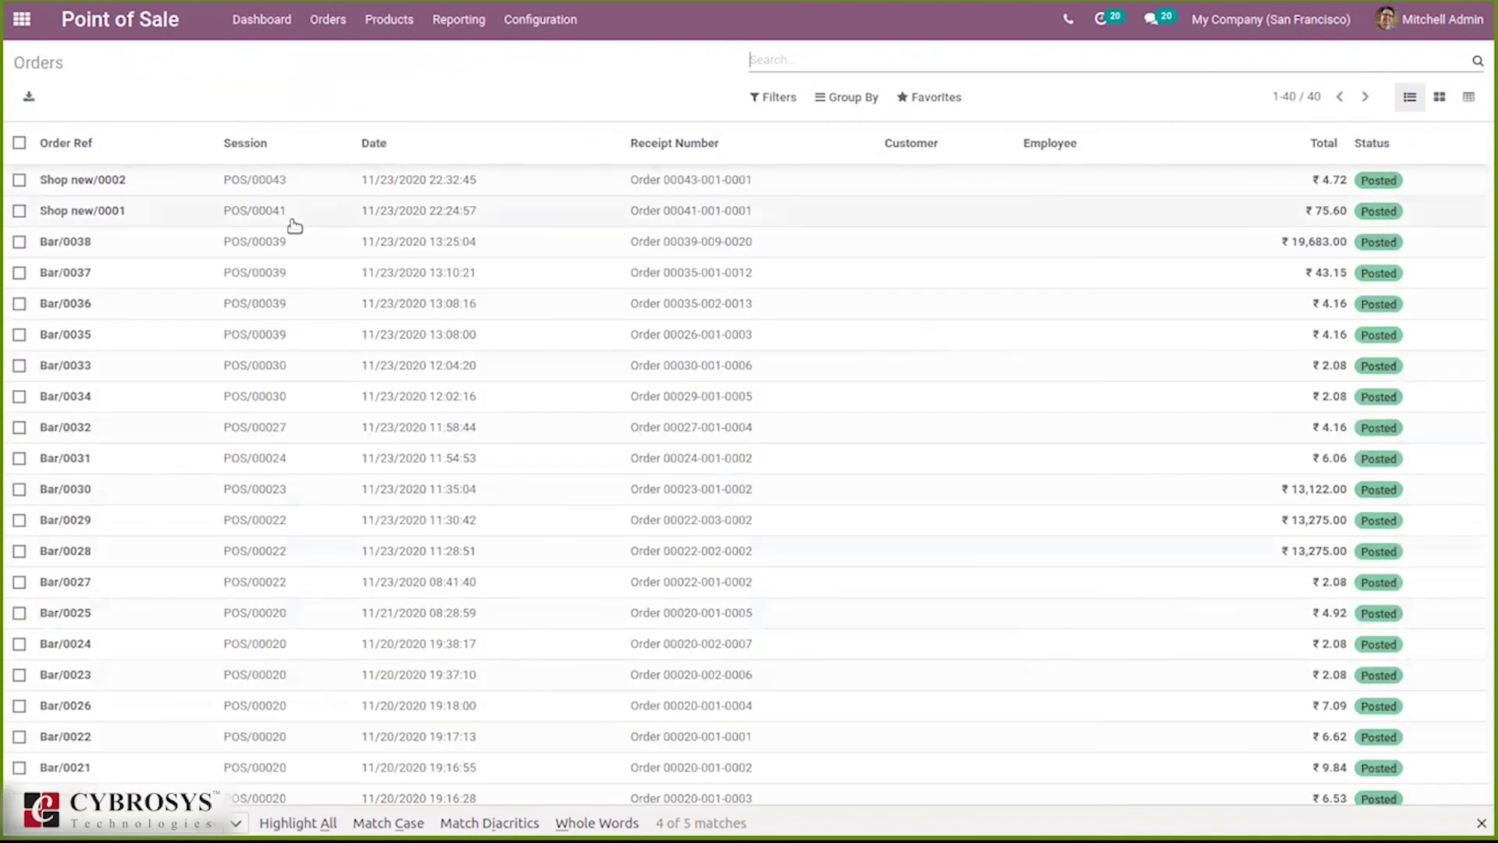
{"action": "left_click", "coordinate": [326, 191]}
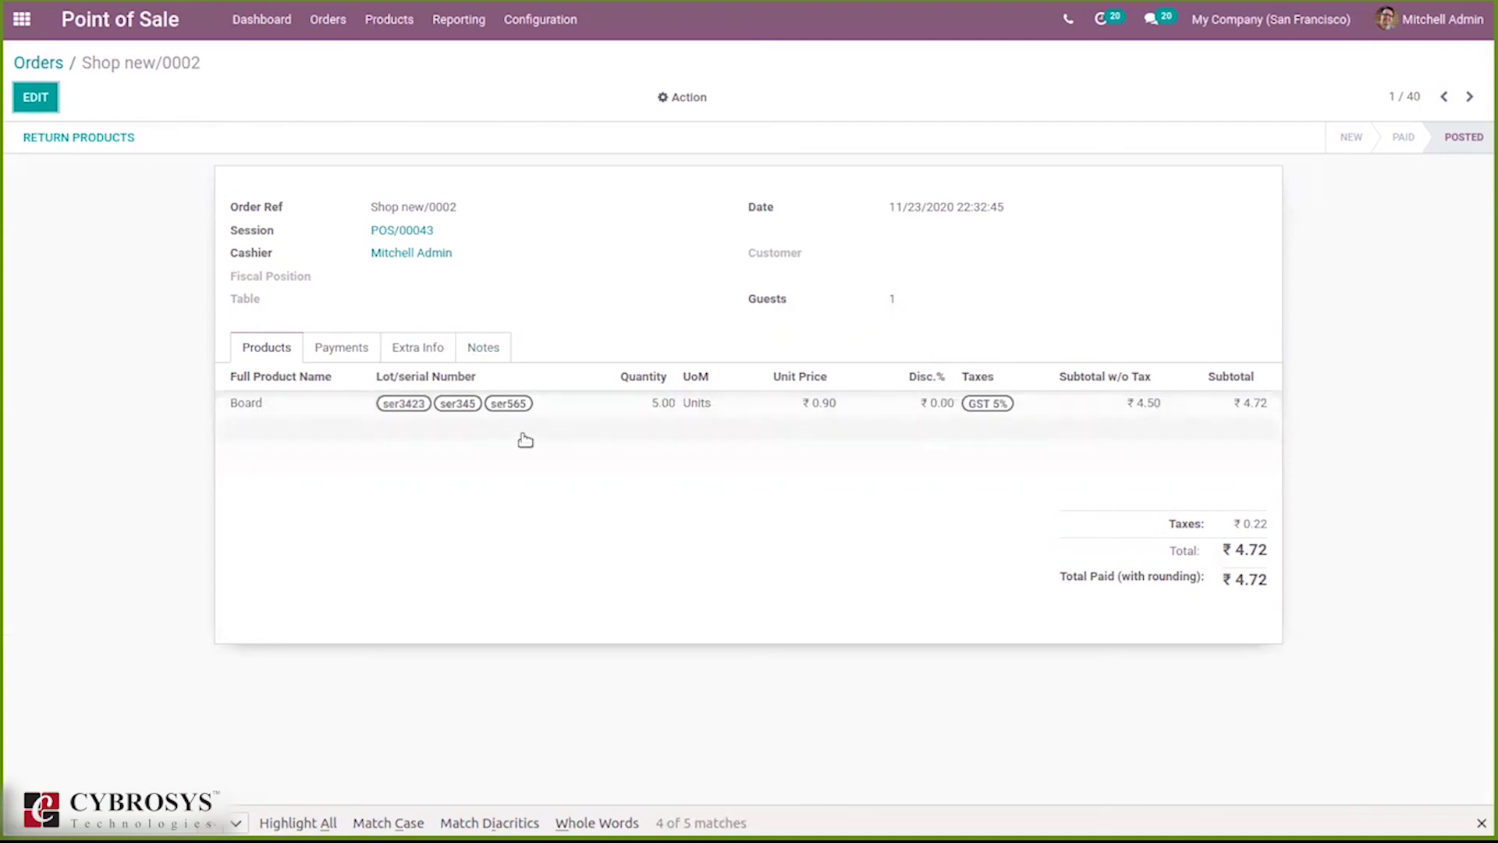
{"action": "left_click", "coordinate": [43, 65]}
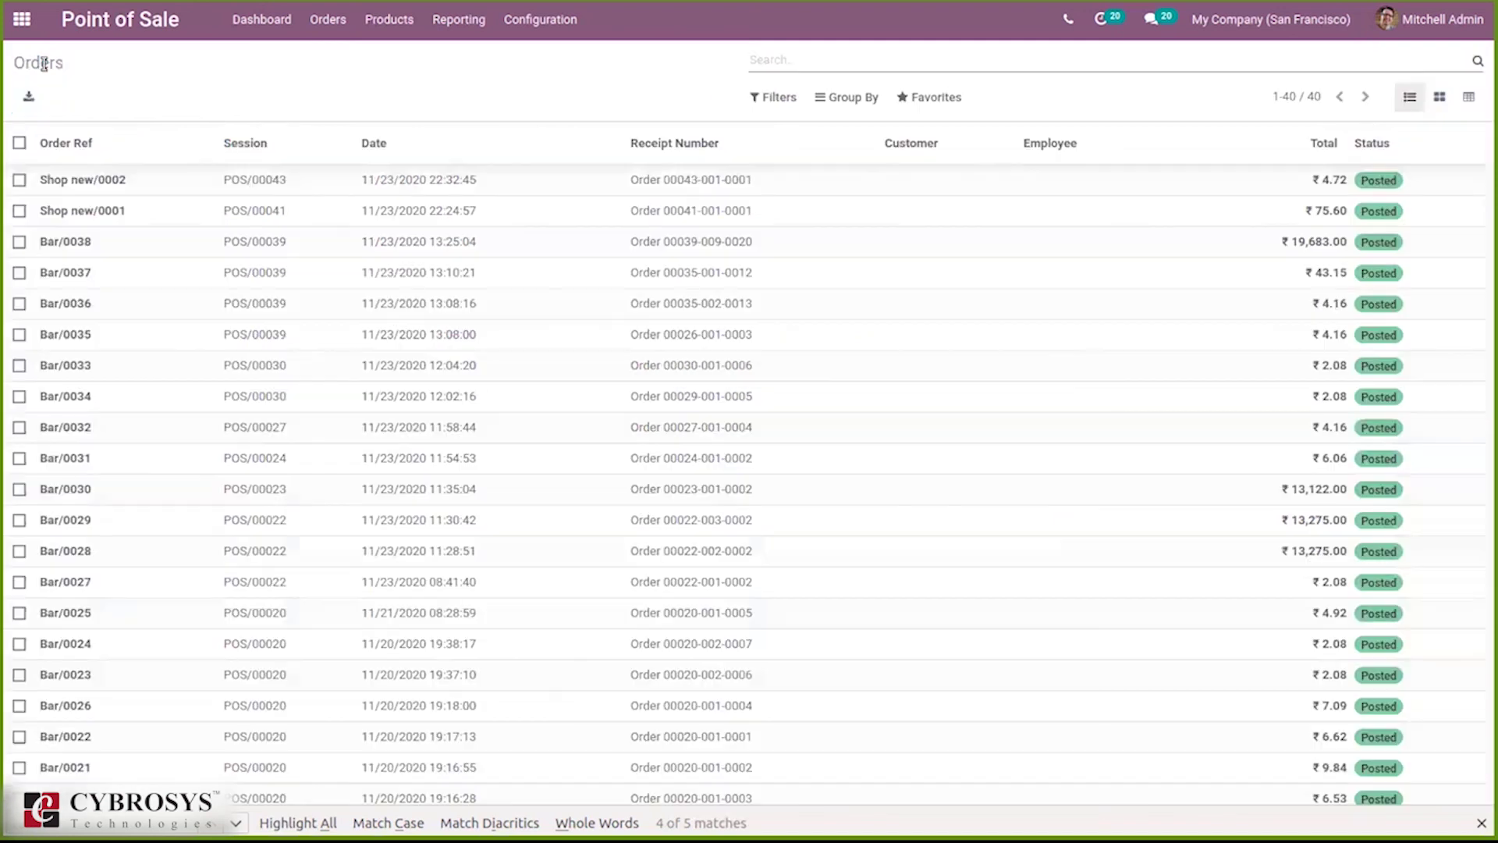